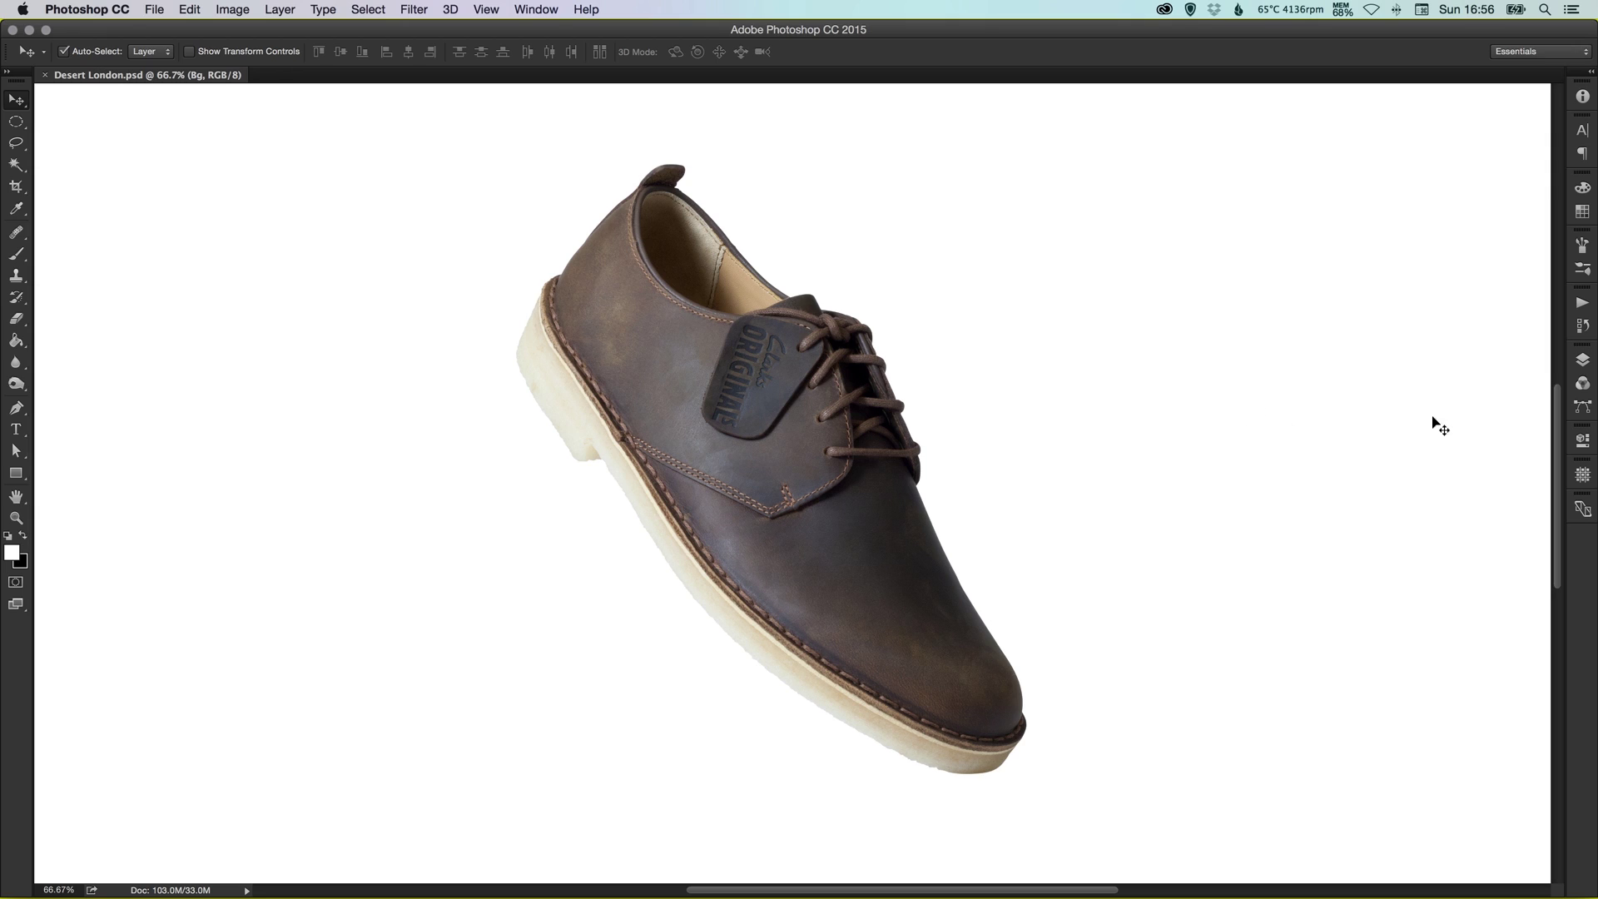
Rename the Desert London layer to 'Shoe'.
click(1582, 360)
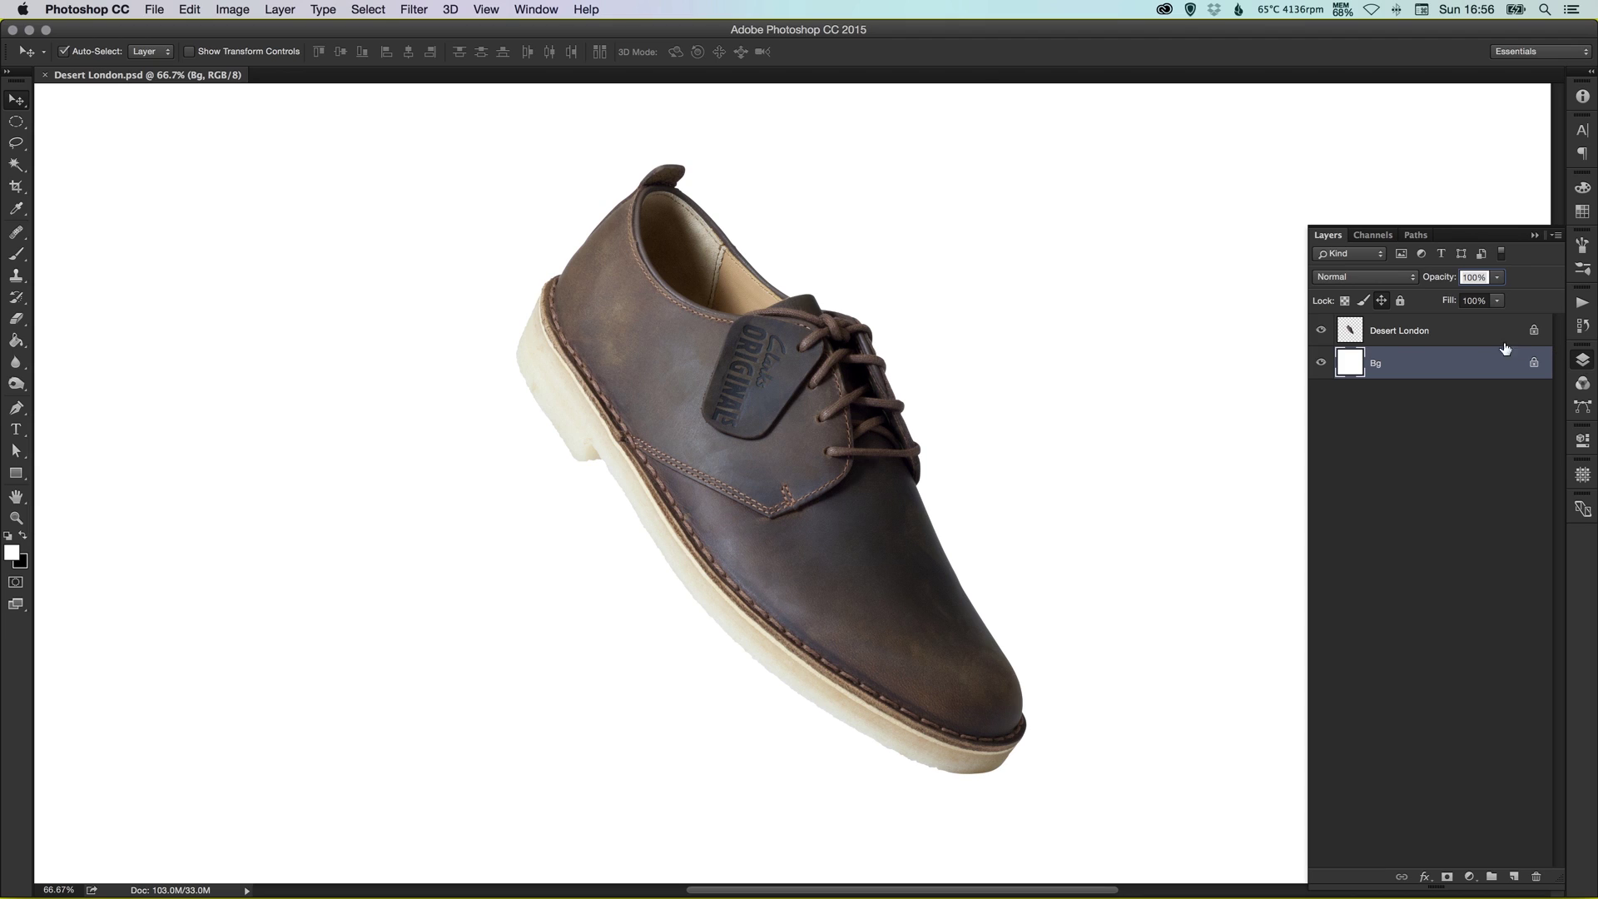
click(1425, 332)
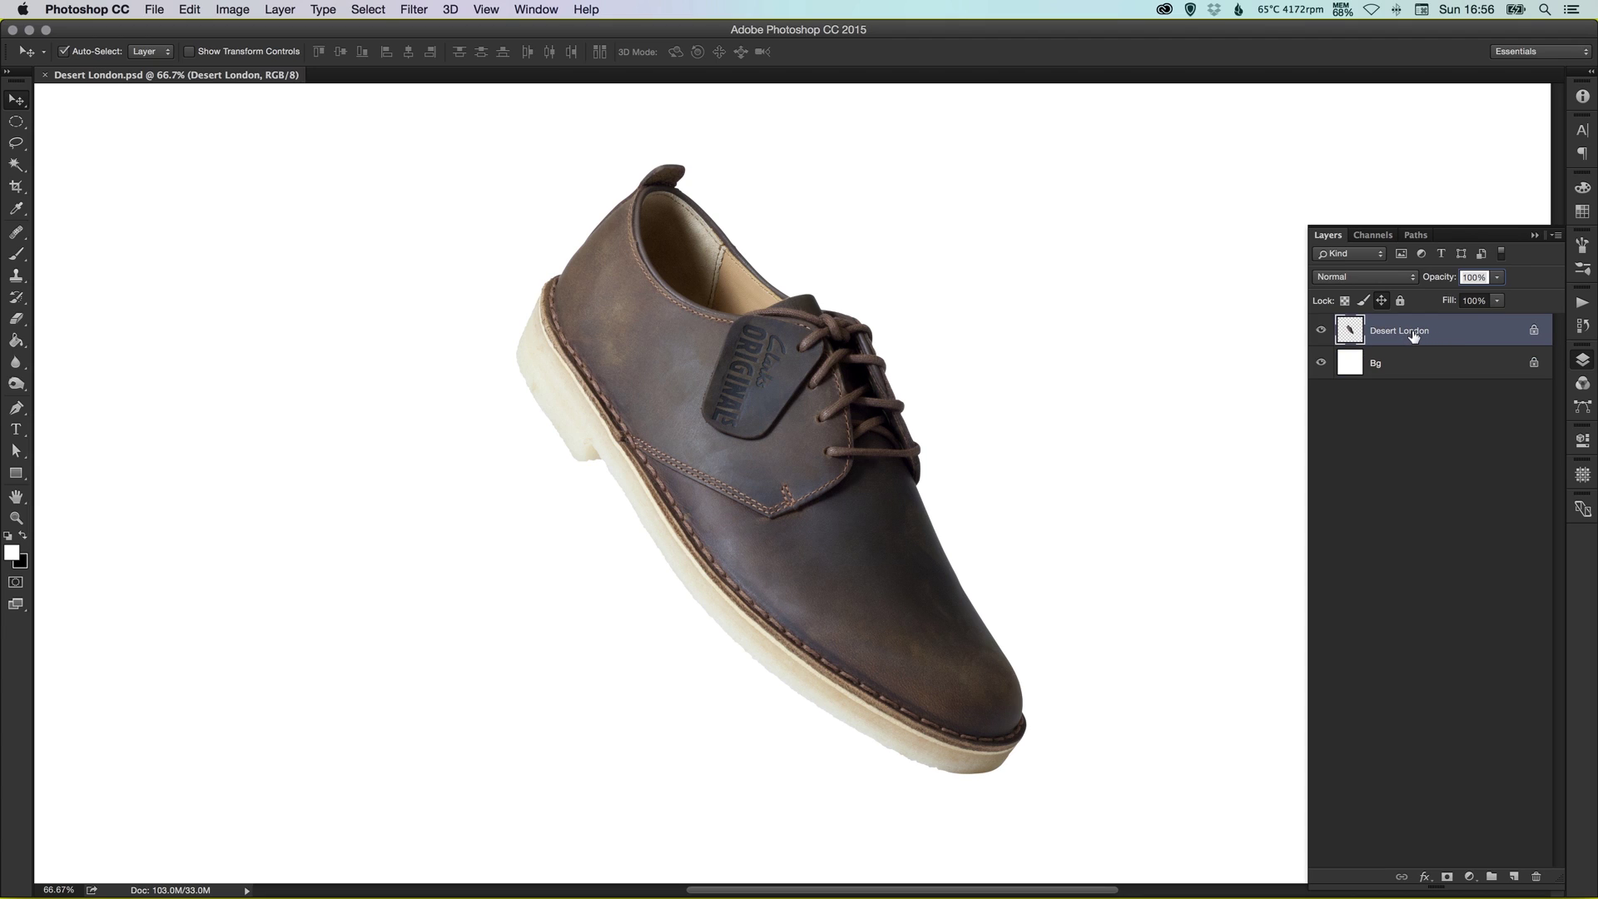
double_click(1413, 332)
text(Shoe)
key(Return)
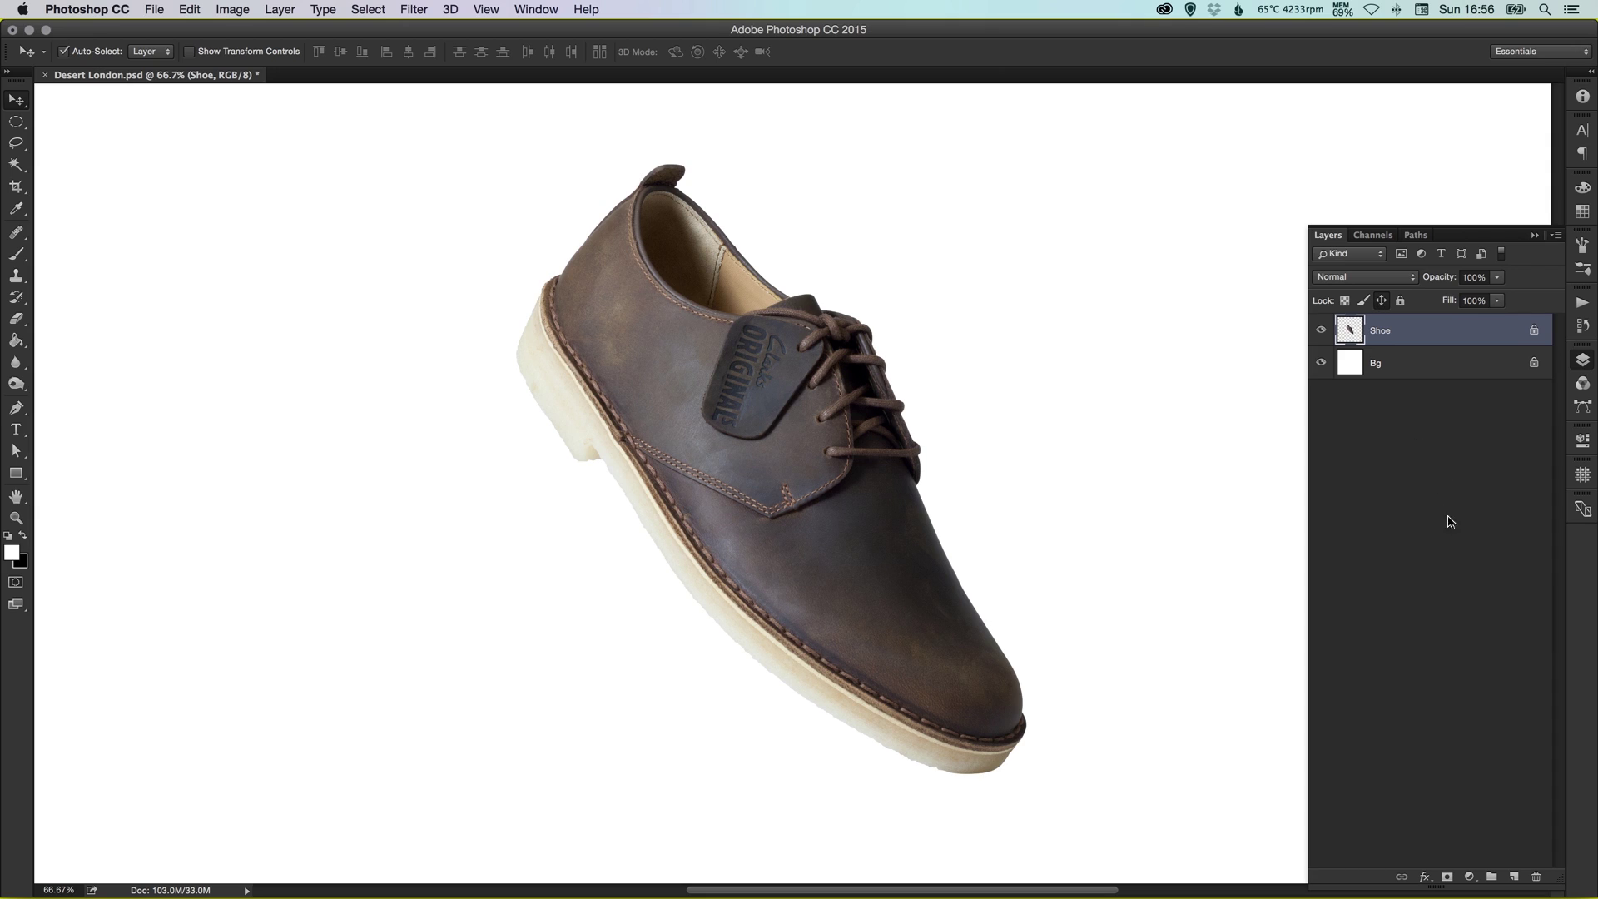
Add an empty layer above Bg and set the foreground colour to black (000000).
click(1378, 368)
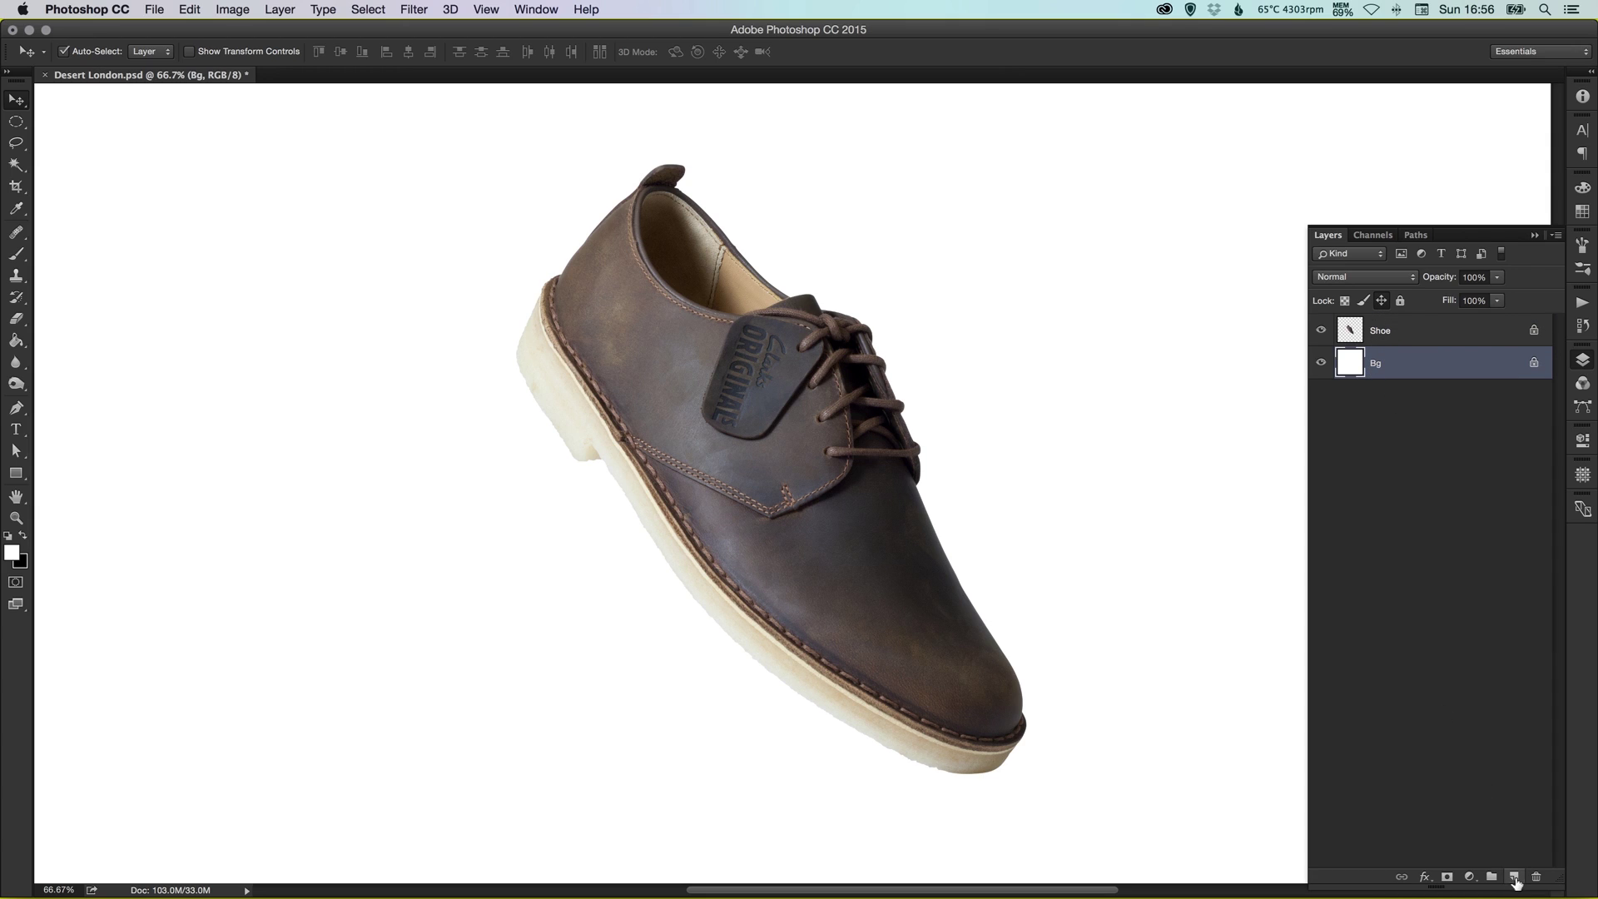
click(1514, 877)
drag(971, 582, 890, 513)
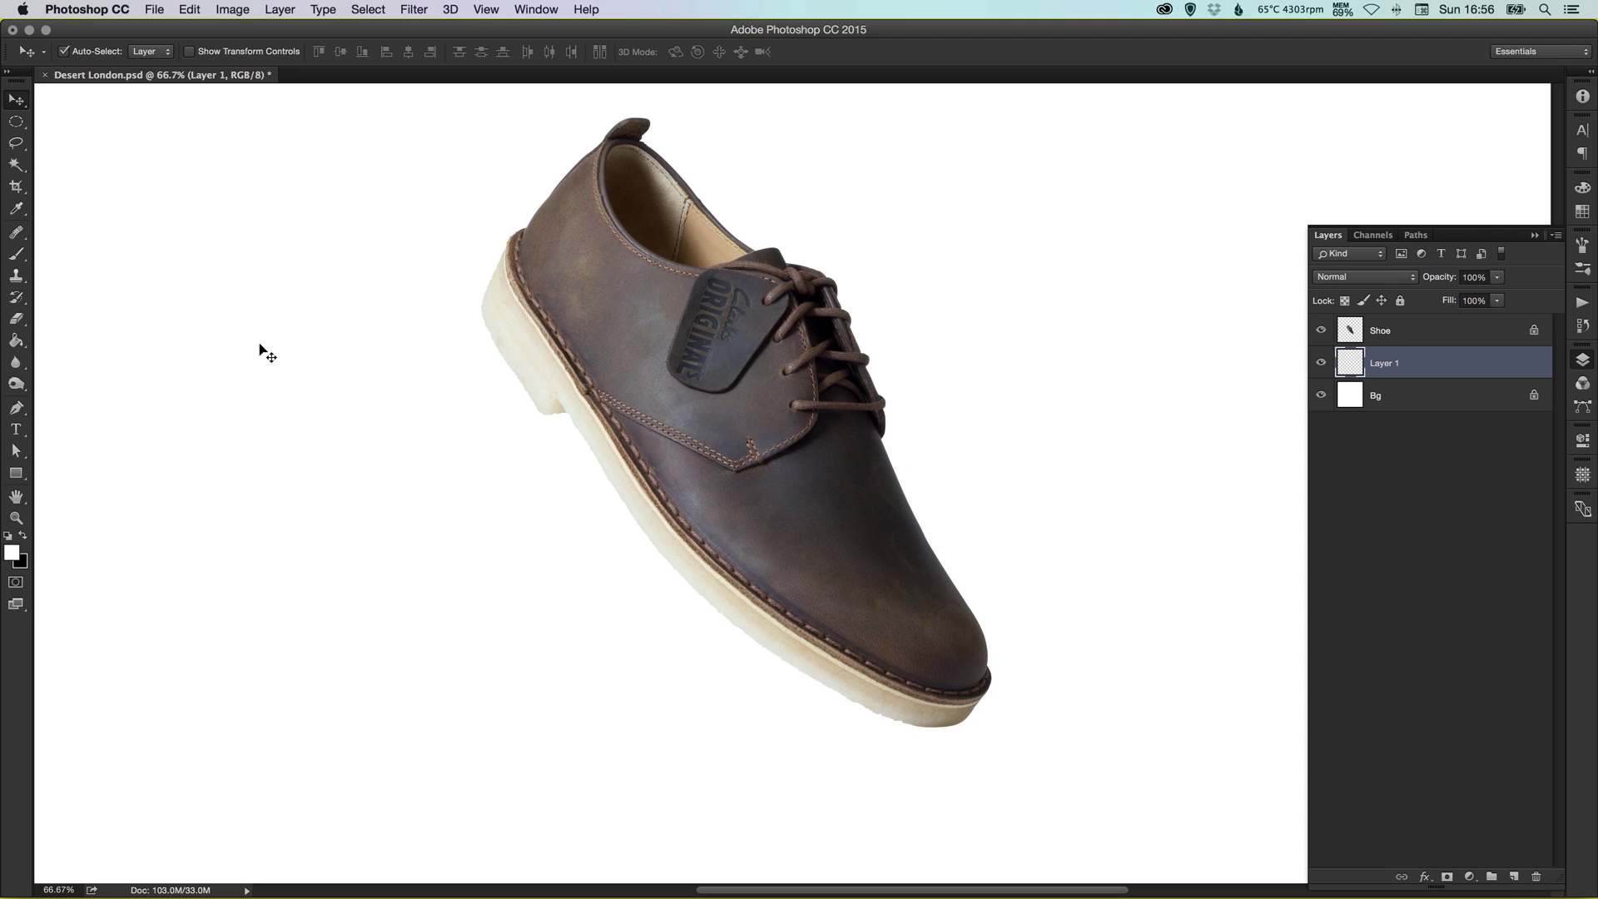
click(13, 552)
click(578, 504)
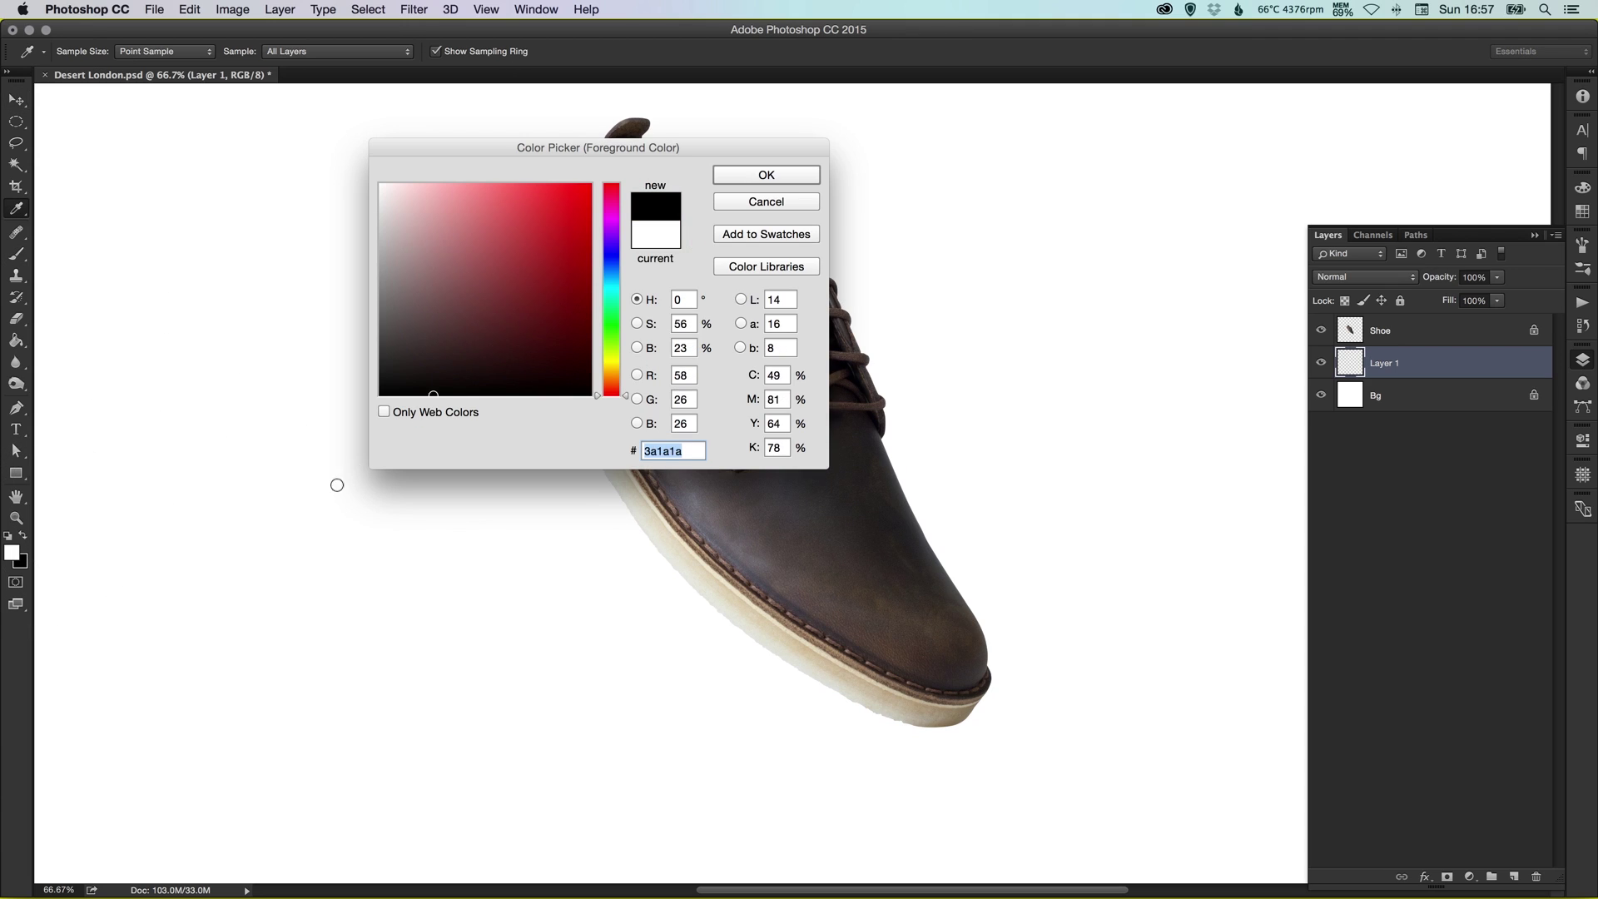
text(000000)
key(Return)
Set up a brush with 19% hardness at 500 px size.
key(b)
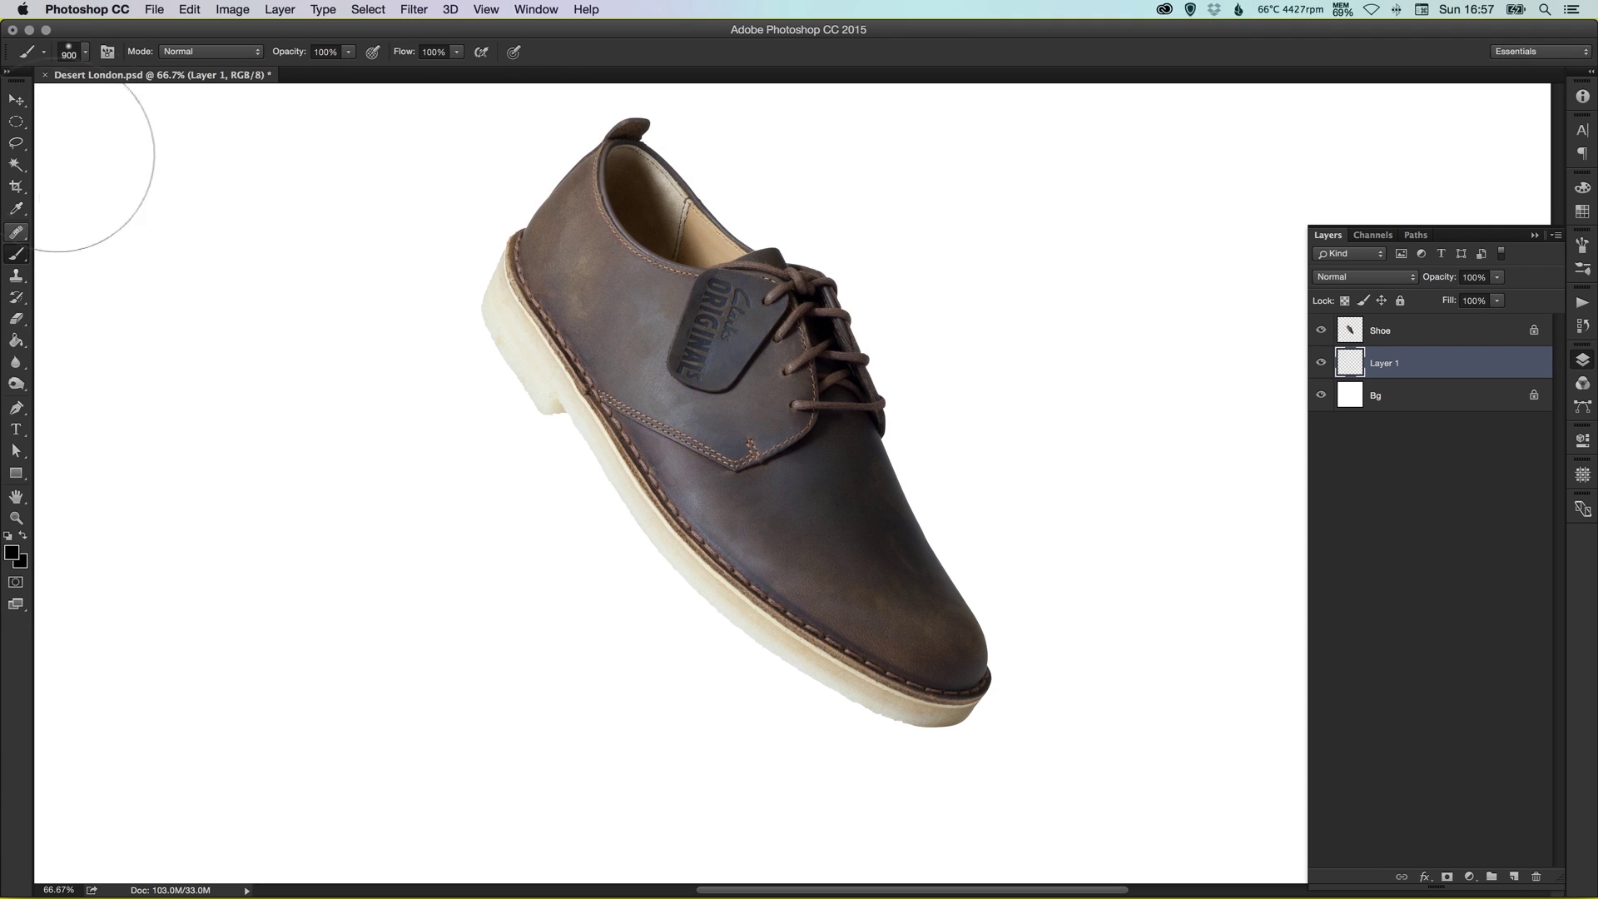
click(84, 52)
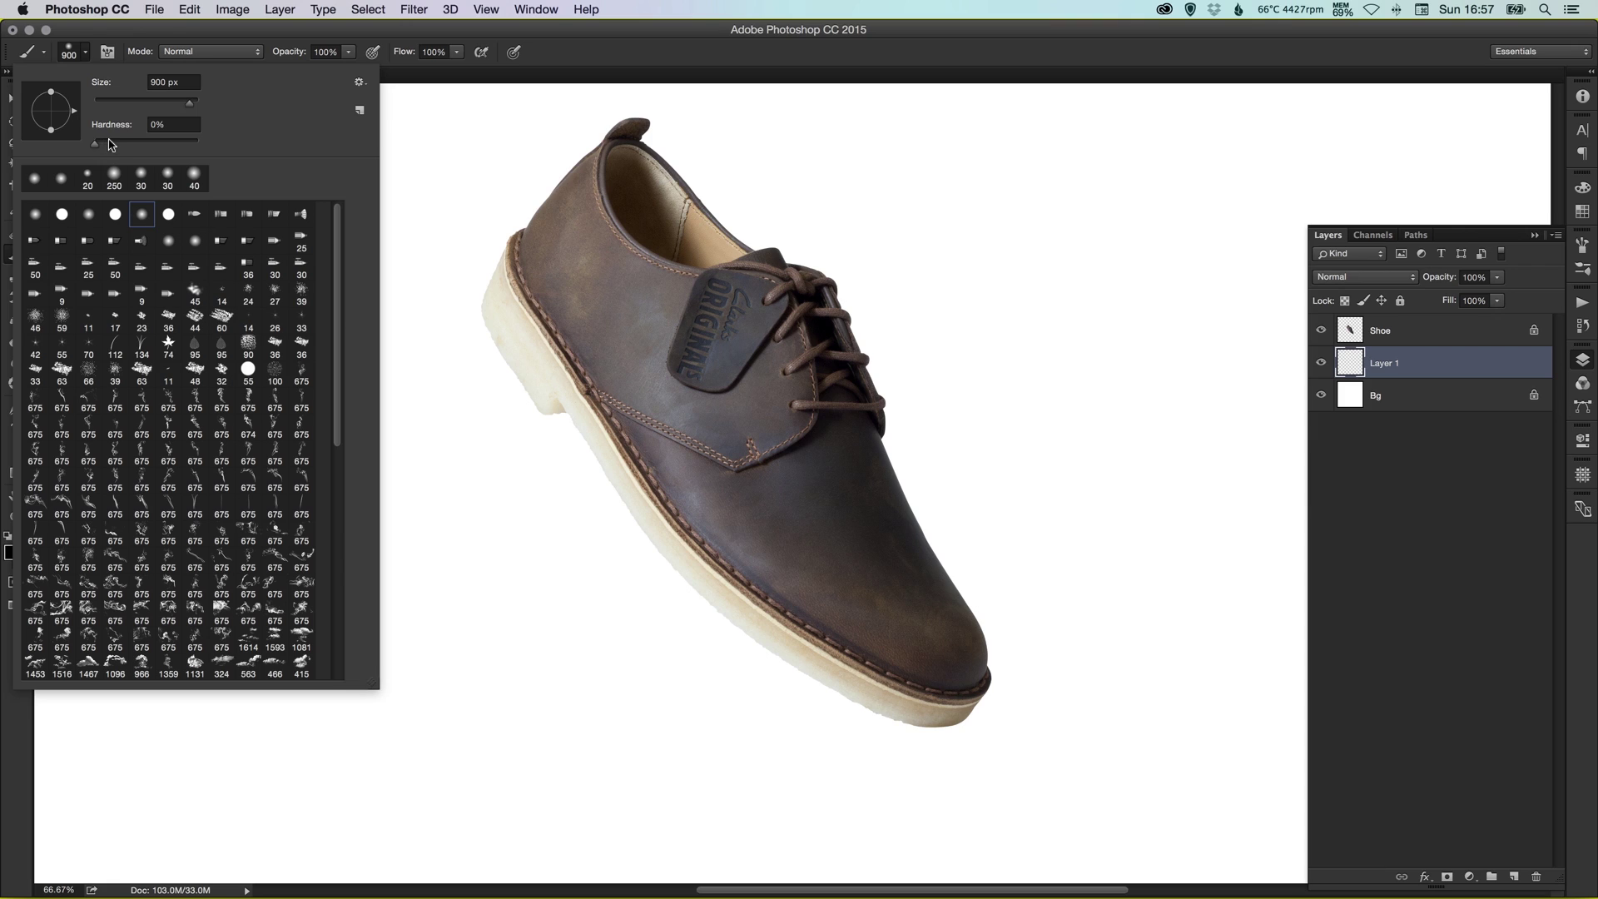
drag(109, 144, 130, 143)
click(535, 488)
drag(535, 489, 649, 517)
key(super+z)
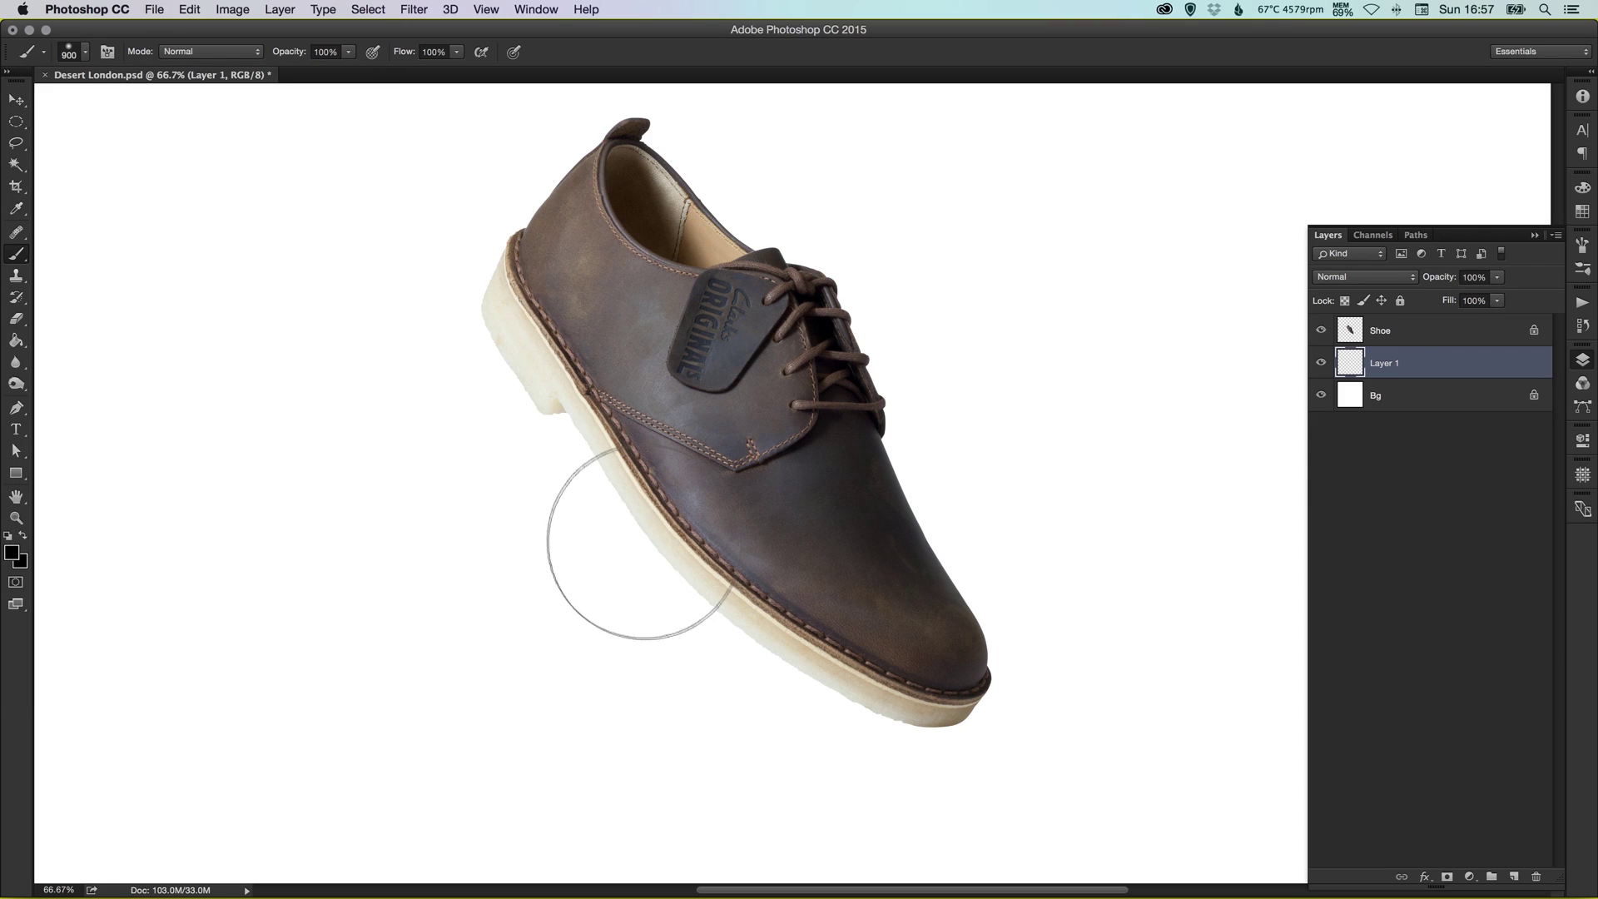
key(bracketleft)
key(bracketleft)
key(bracketleft)
key(bracketleft)
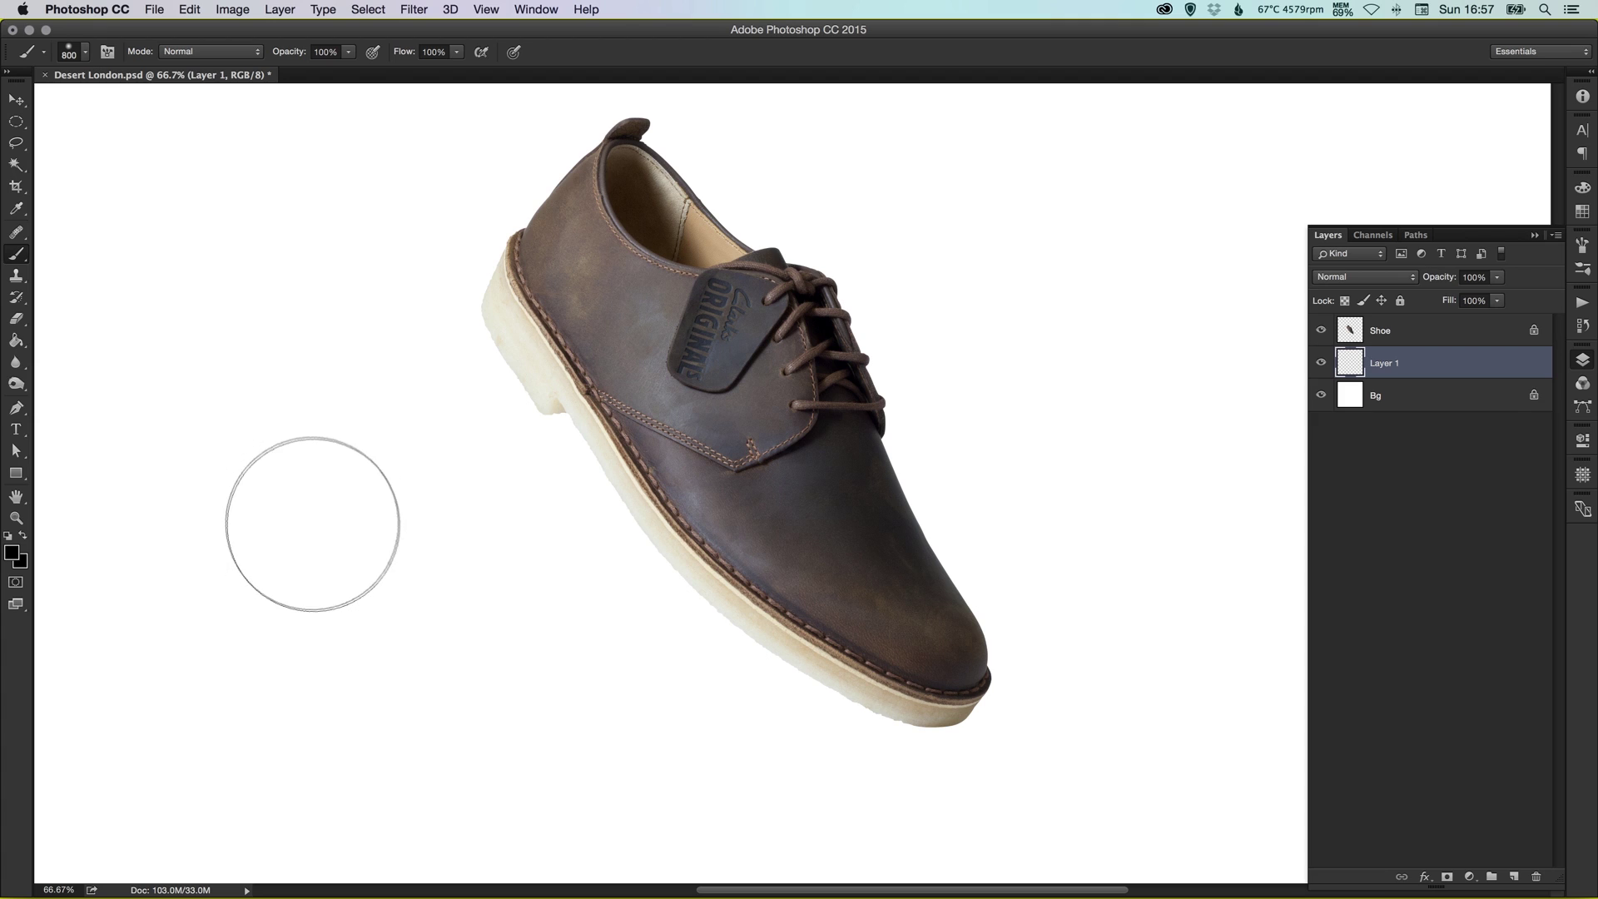
key(bracketleft)
key(bracketleft)
key(bracketright)
key(bracketright)
key(bracketright)
key(bracketright)
key(bracketright)
key(bracketright)
key(bracketright)
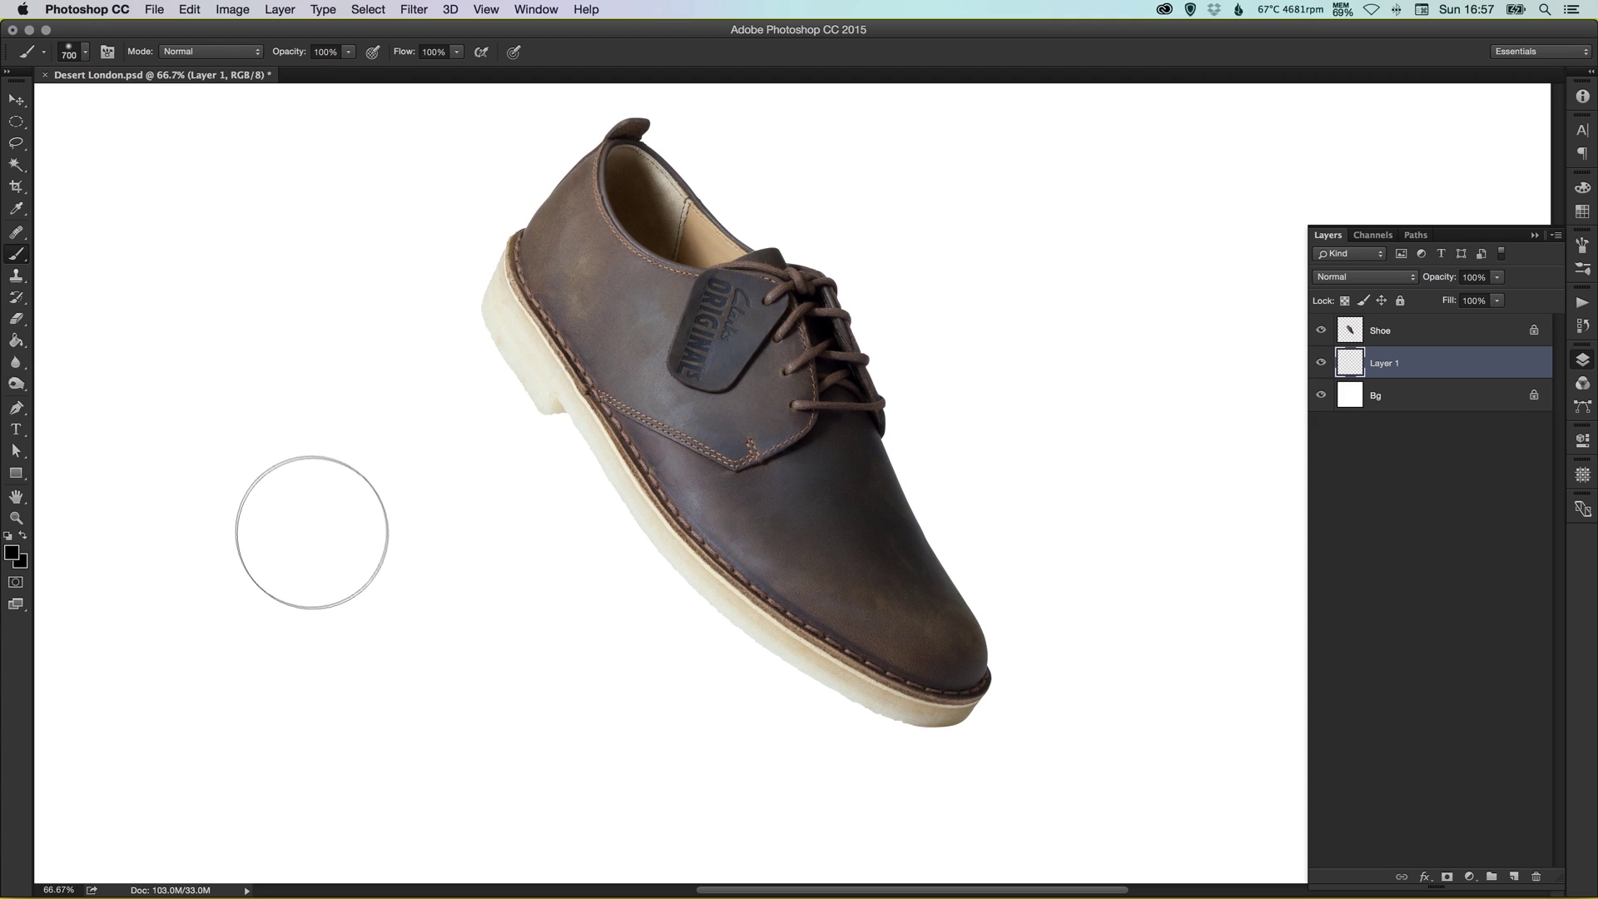
key(bracketleft)
key(bracketleft)
key(bracketleft)
key(bracketleft)
key(bracketleft)
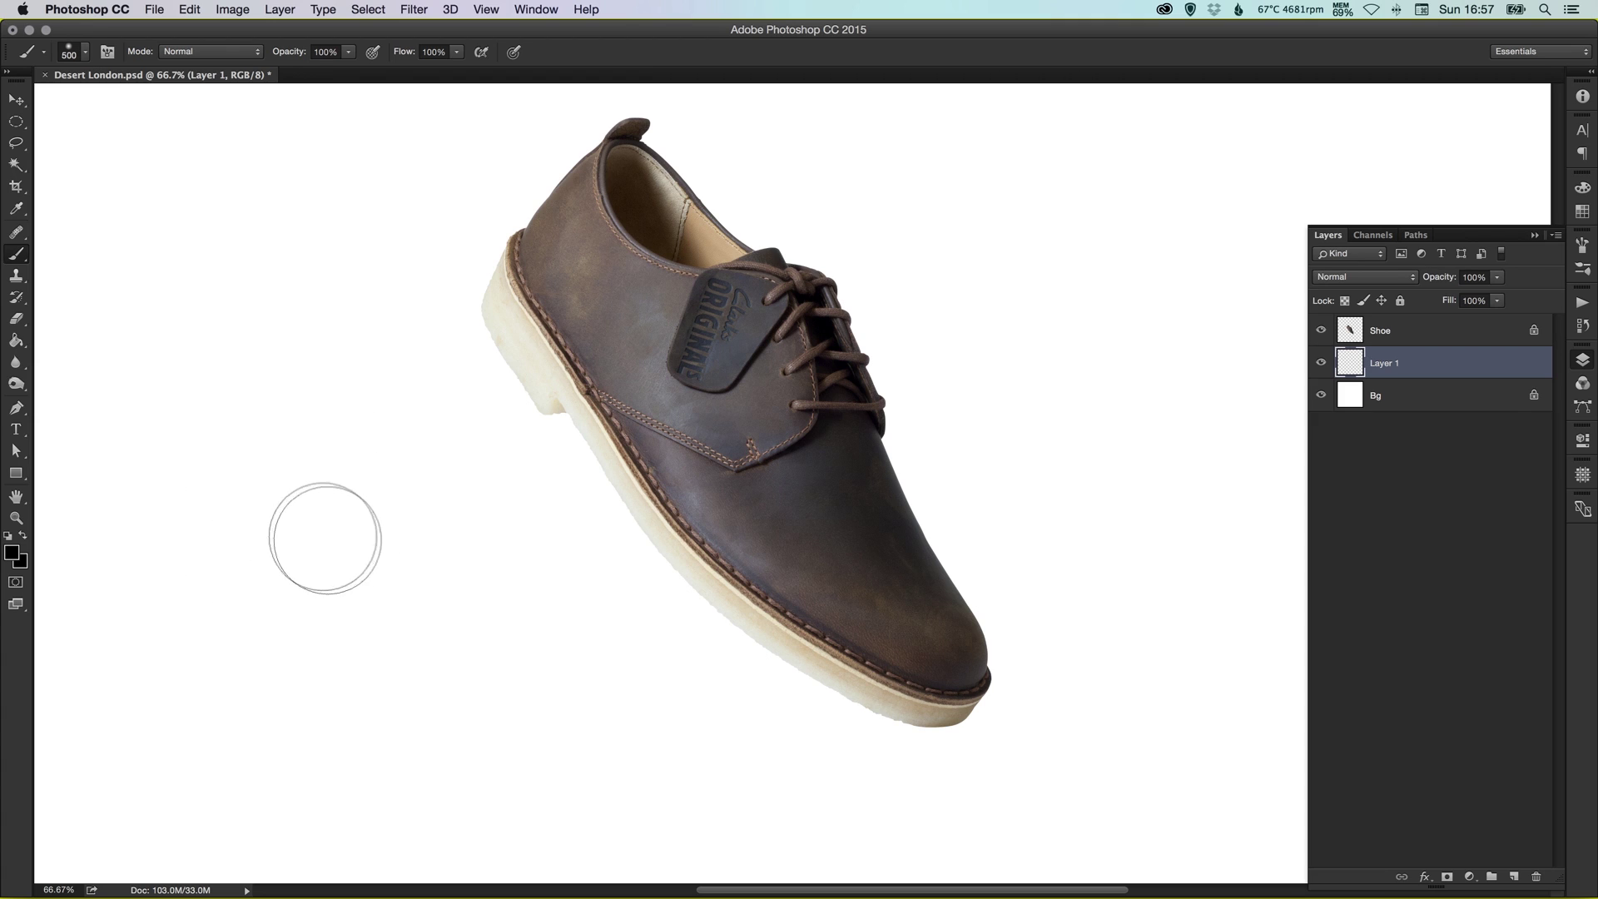
drag(902, 598, 834, 564)
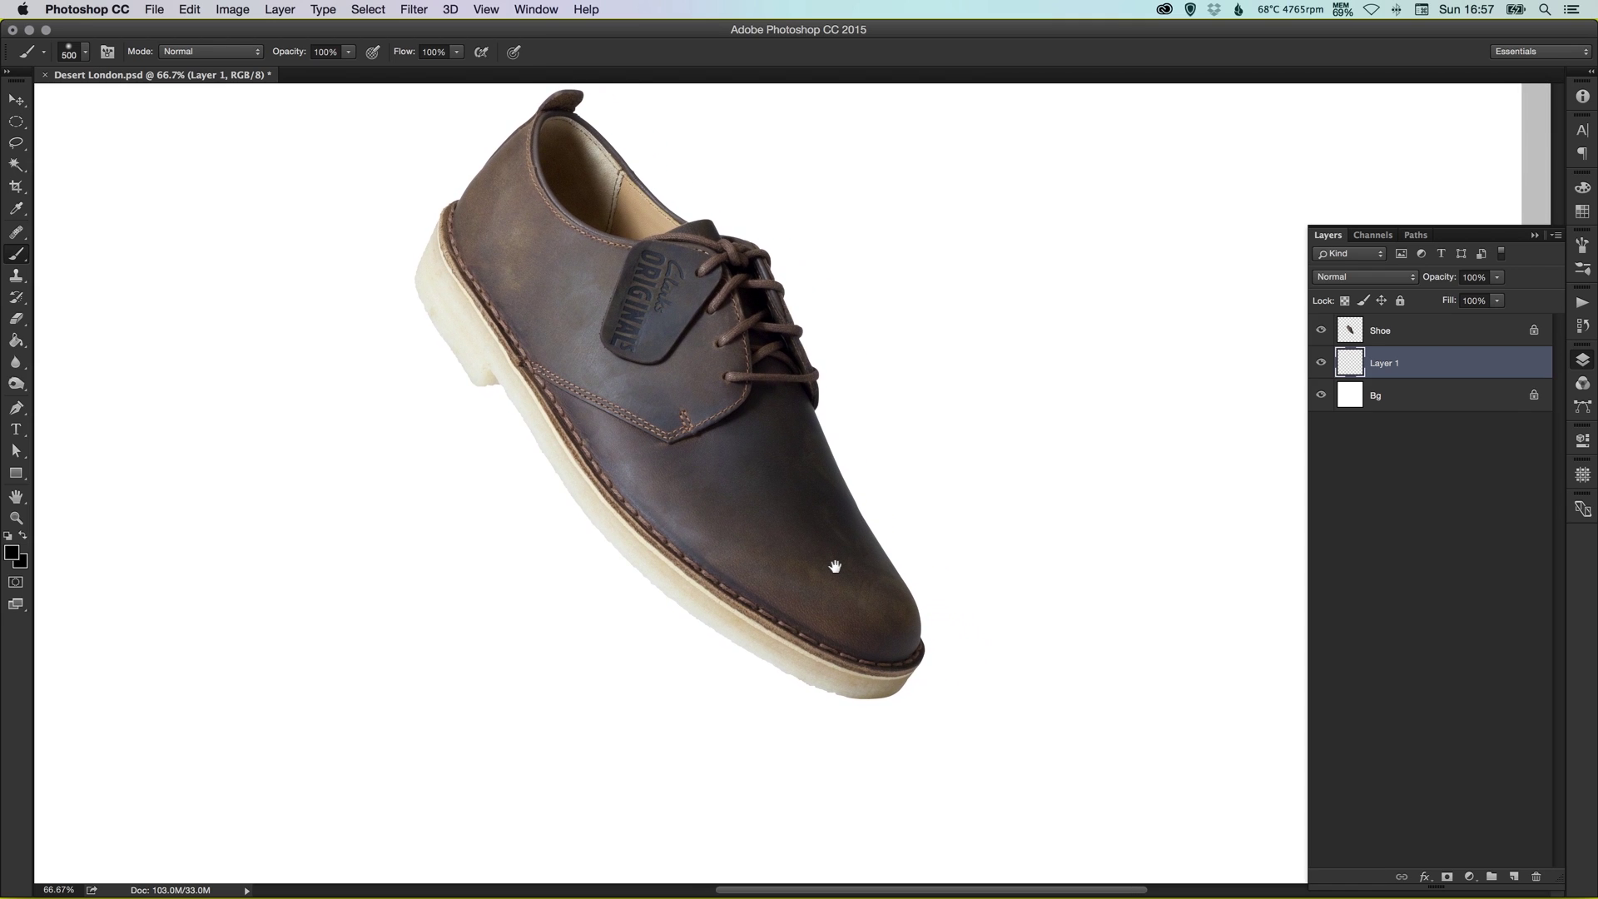
Draw an elliptical selection right of the shoe, fill it black, and deselect.
click(15, 123)
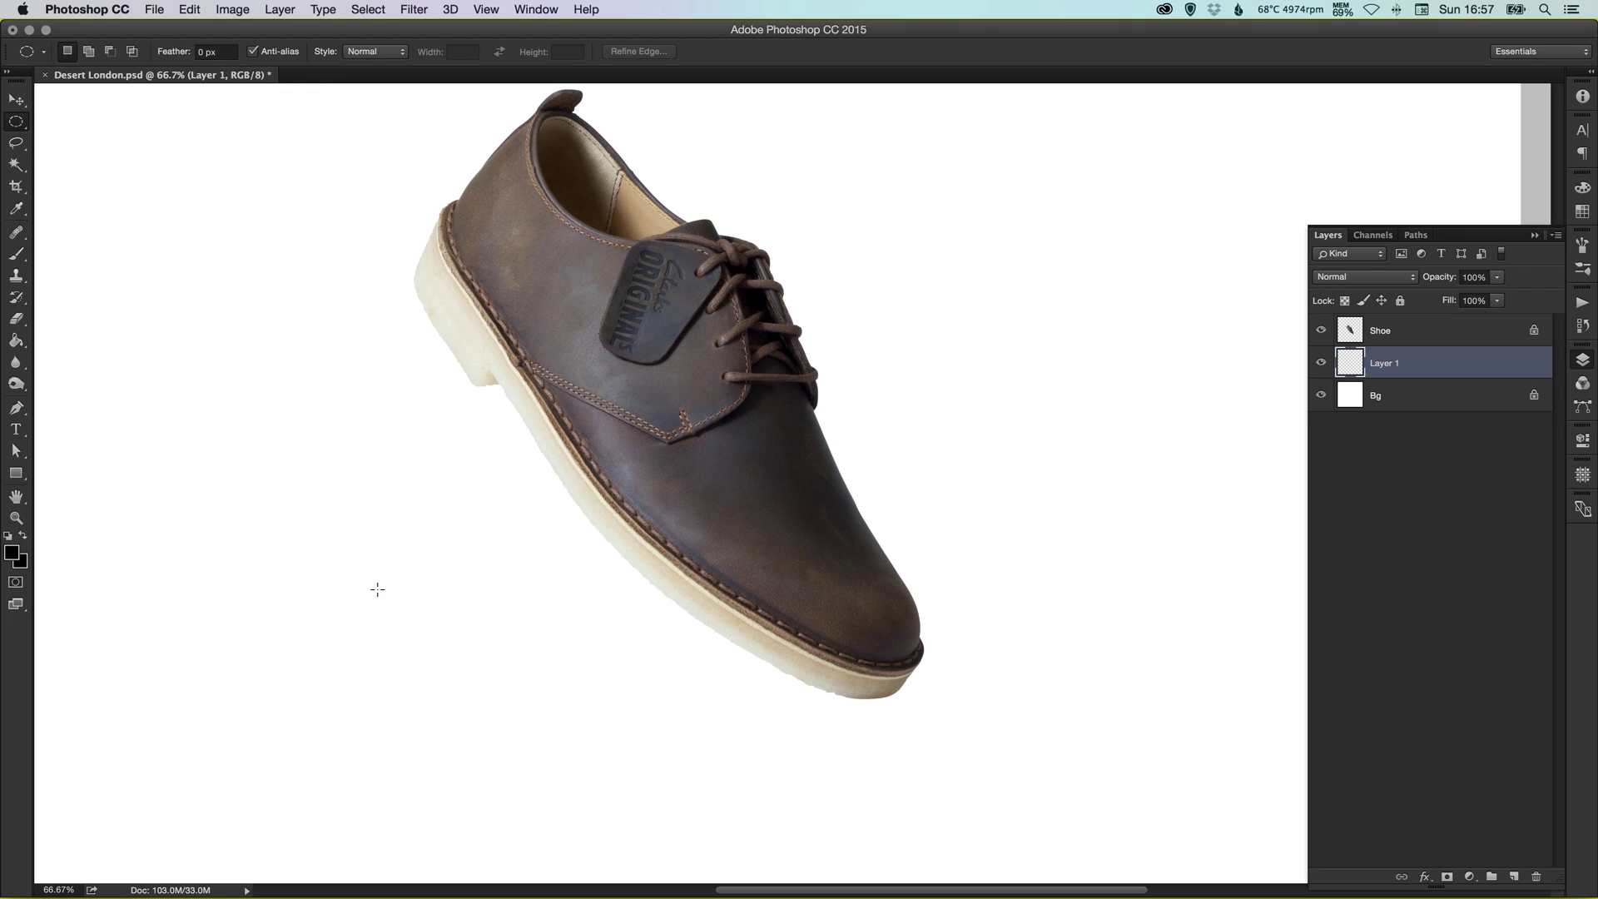
drag(945, 339, 887, 414)
drag(803, 295, 1047, 373)
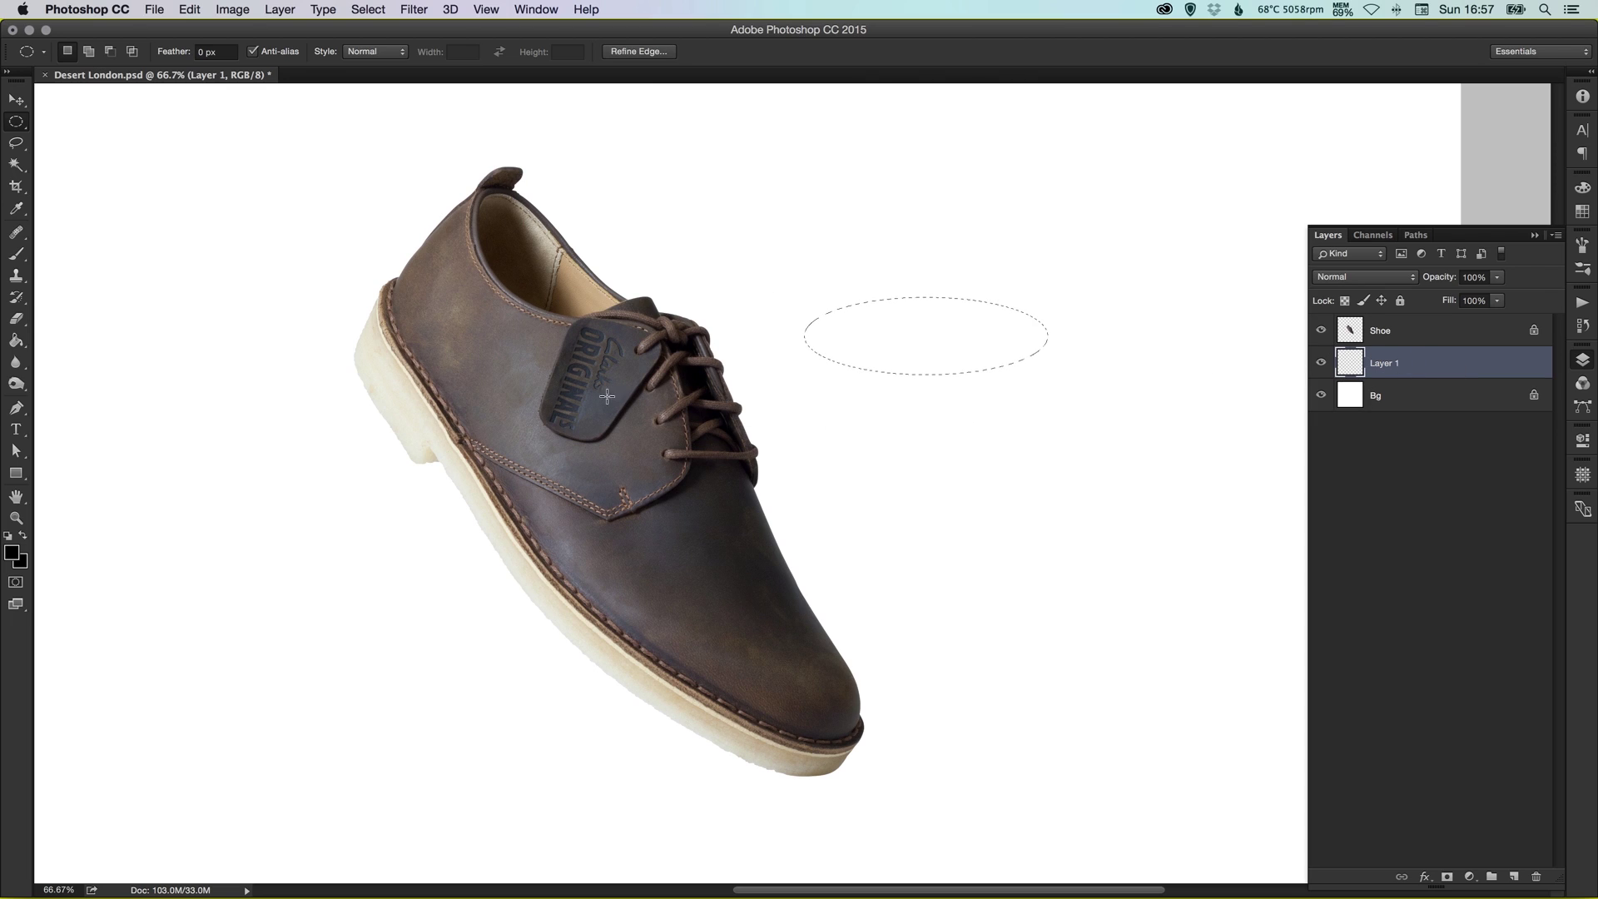
key(g)
click(926, 326)
key(v)
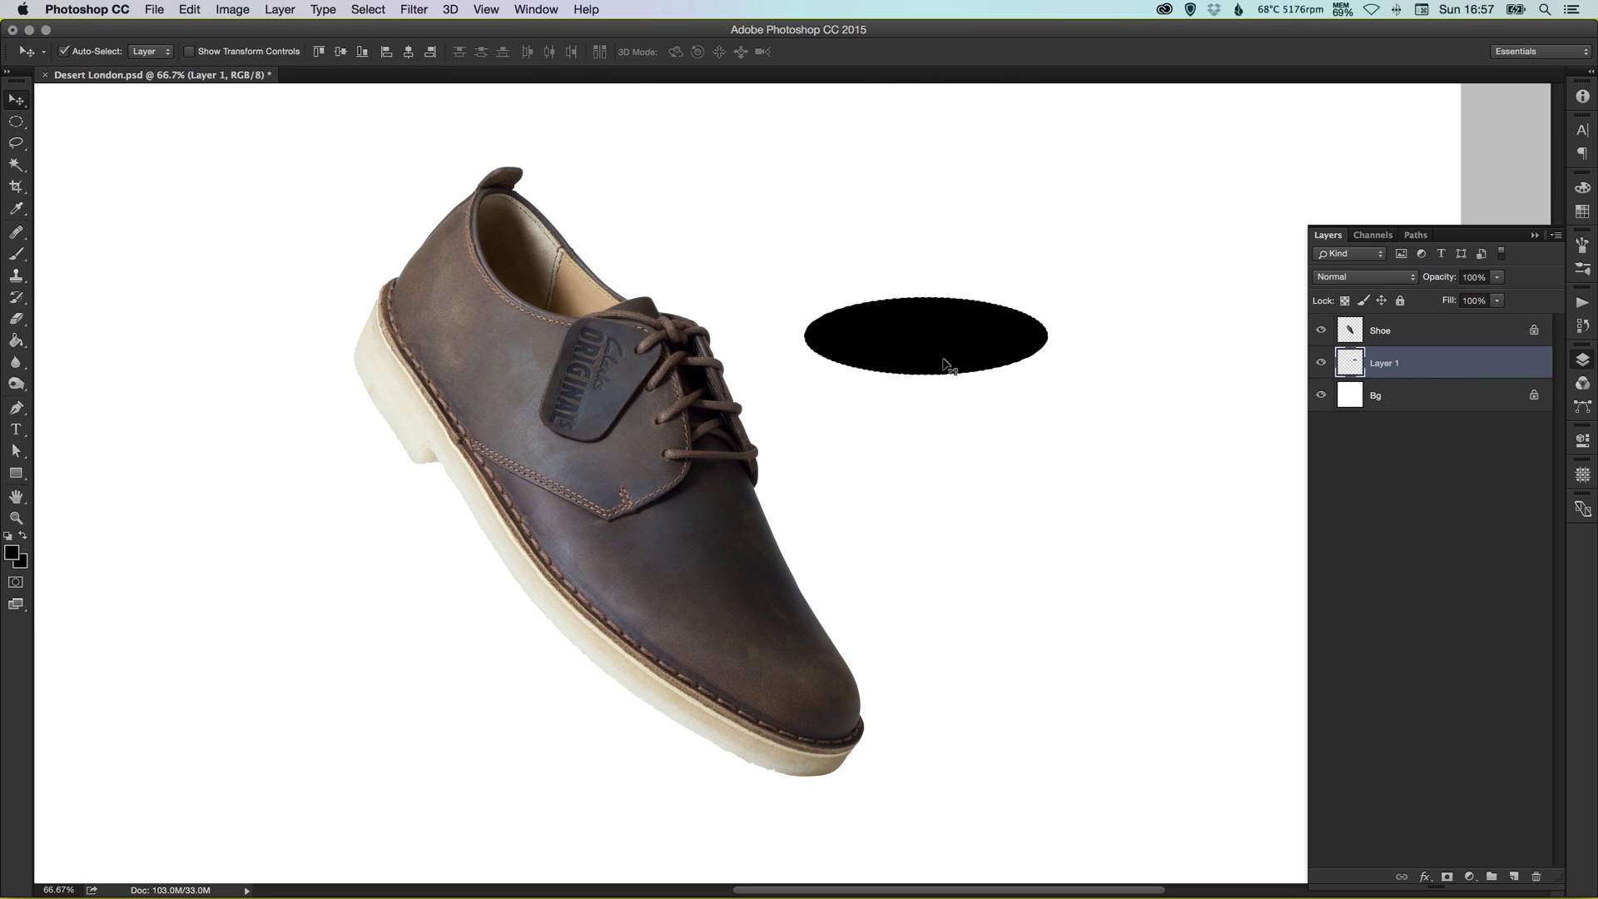
key(super+d)
Move the black ellipse under the toe, tilting it about -20 degrees and flattening it.
drag(948, 347, 909, 595)
scroll(940, 583, down, 3)
key(super+t)
drag(1074, 509, 1036, 454)
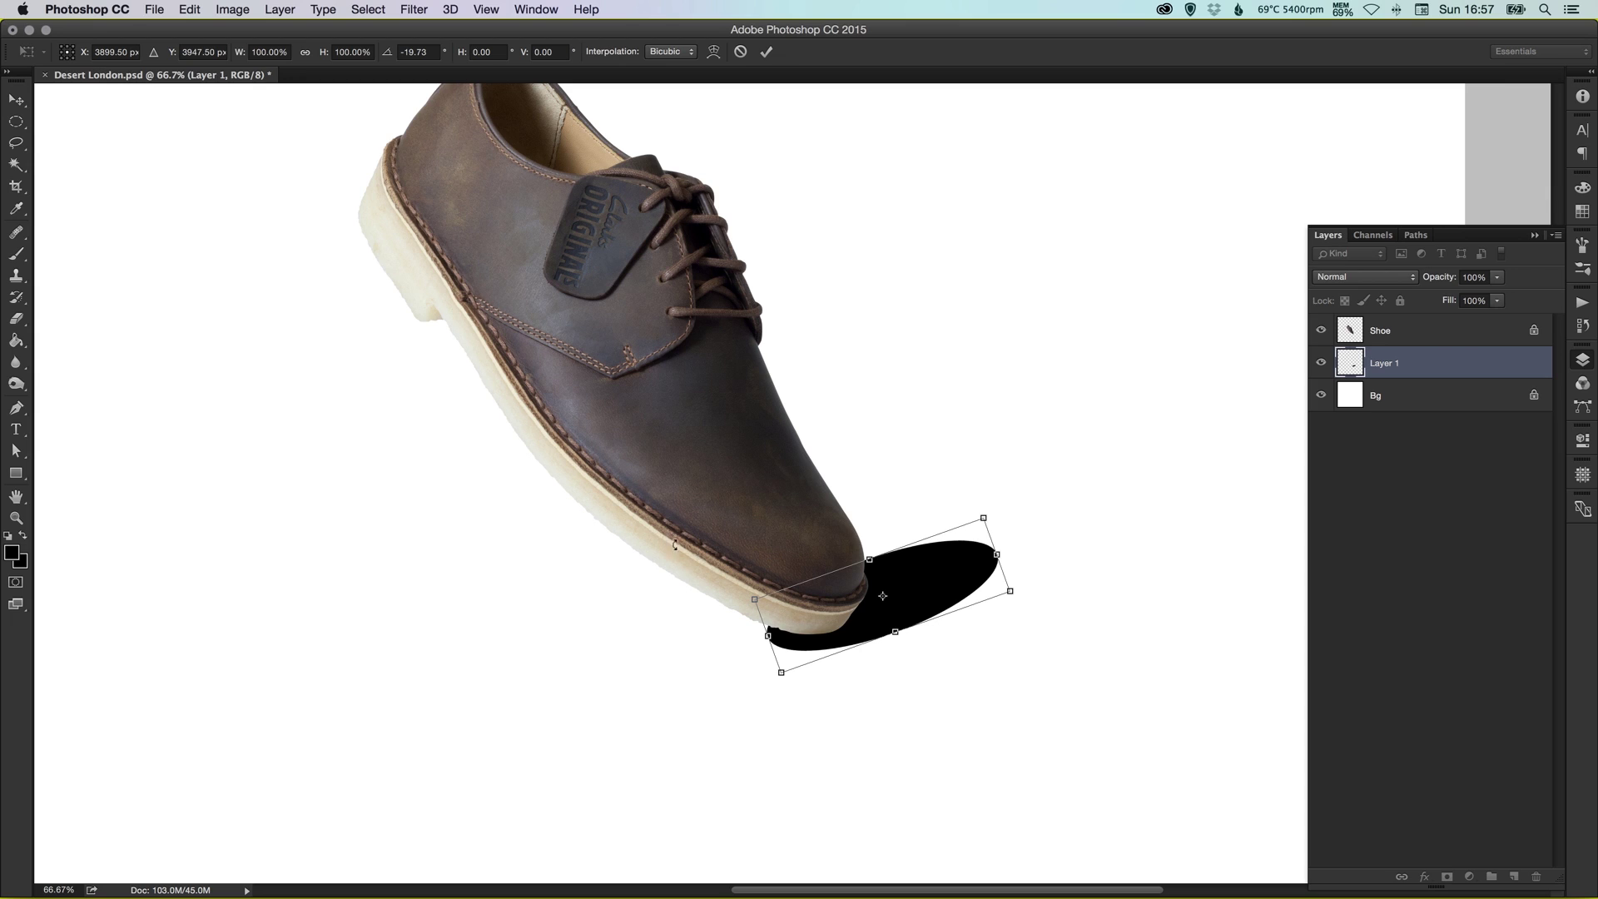
mouse_move(870, 557)
mouse_down()
mouse_move(878, 580)
mouse_move(963, 571)
mouse_move(934, 581)
mouse_move(842, 549)
mouse_move(856, 563)
mouse_up()
key(Return)
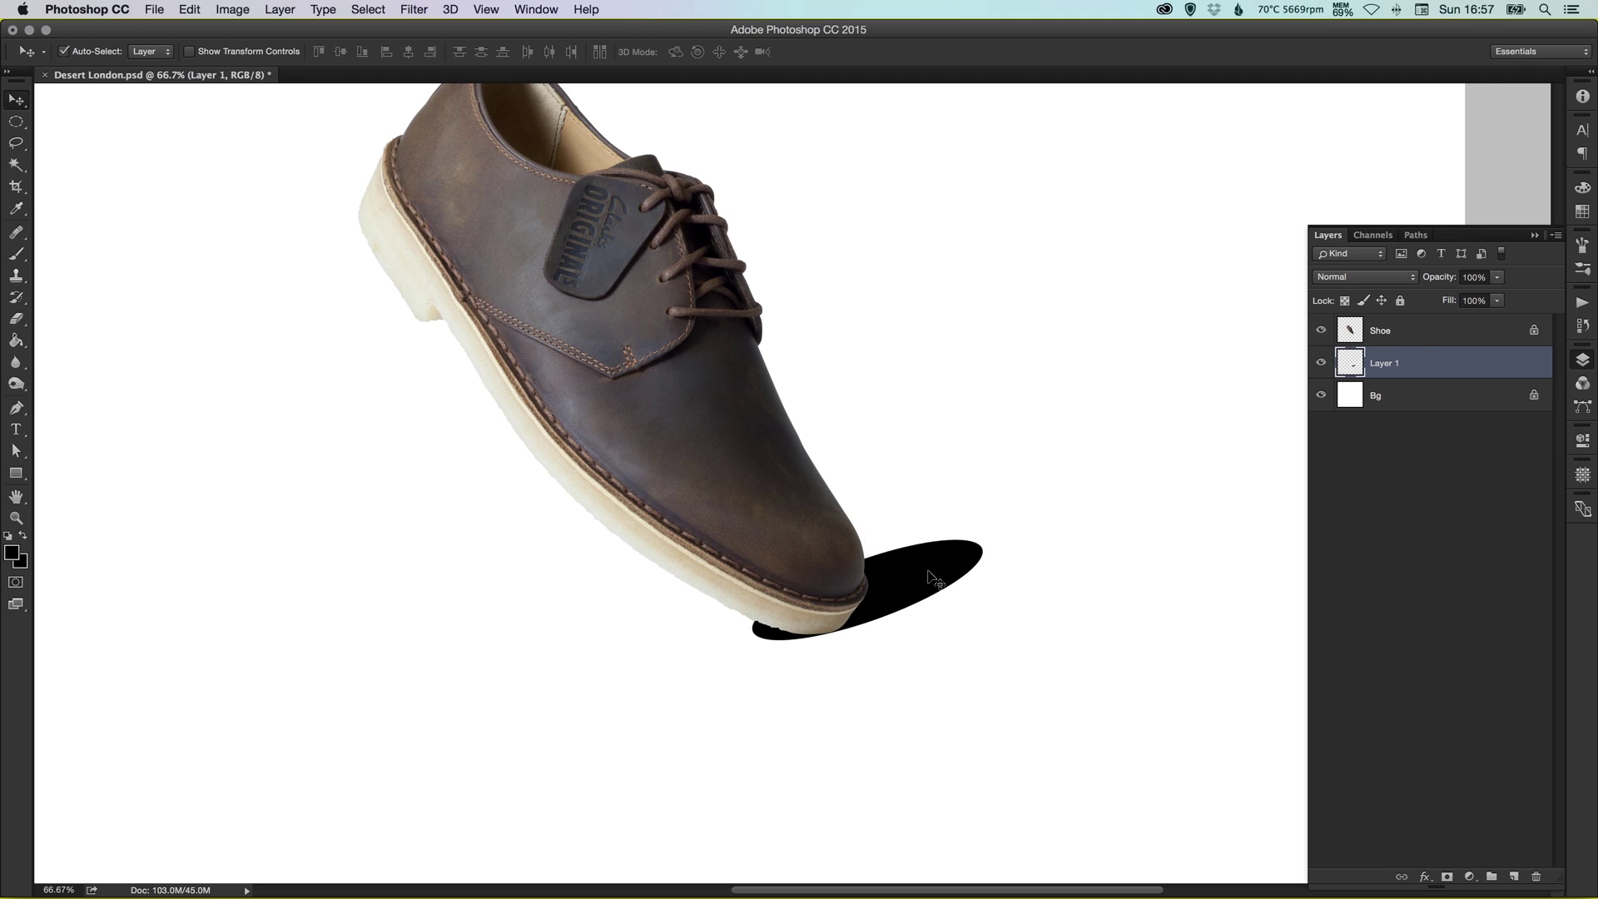
Lower Layer 1's opacity to about 61%.
scroll(924, 574, down, 1)
scroll(924, 574, left, 2)
scroll(926, 523, up, 2)
scroll(926, 523, left, 1)
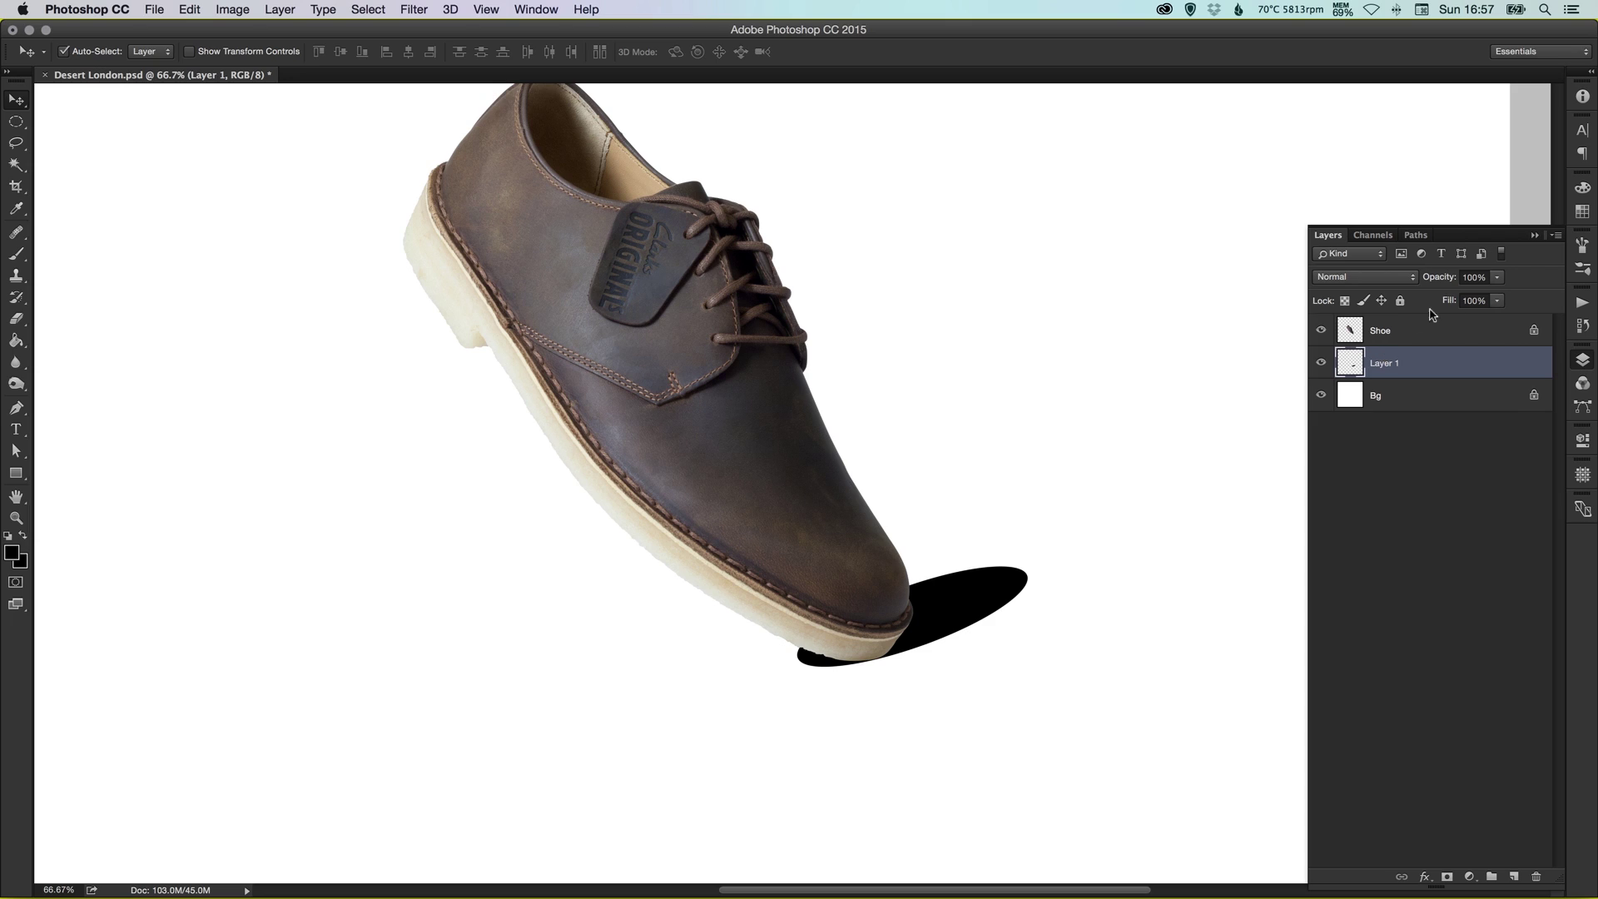
click(1498, 278)
drag(1474, 300, 1469, 300)
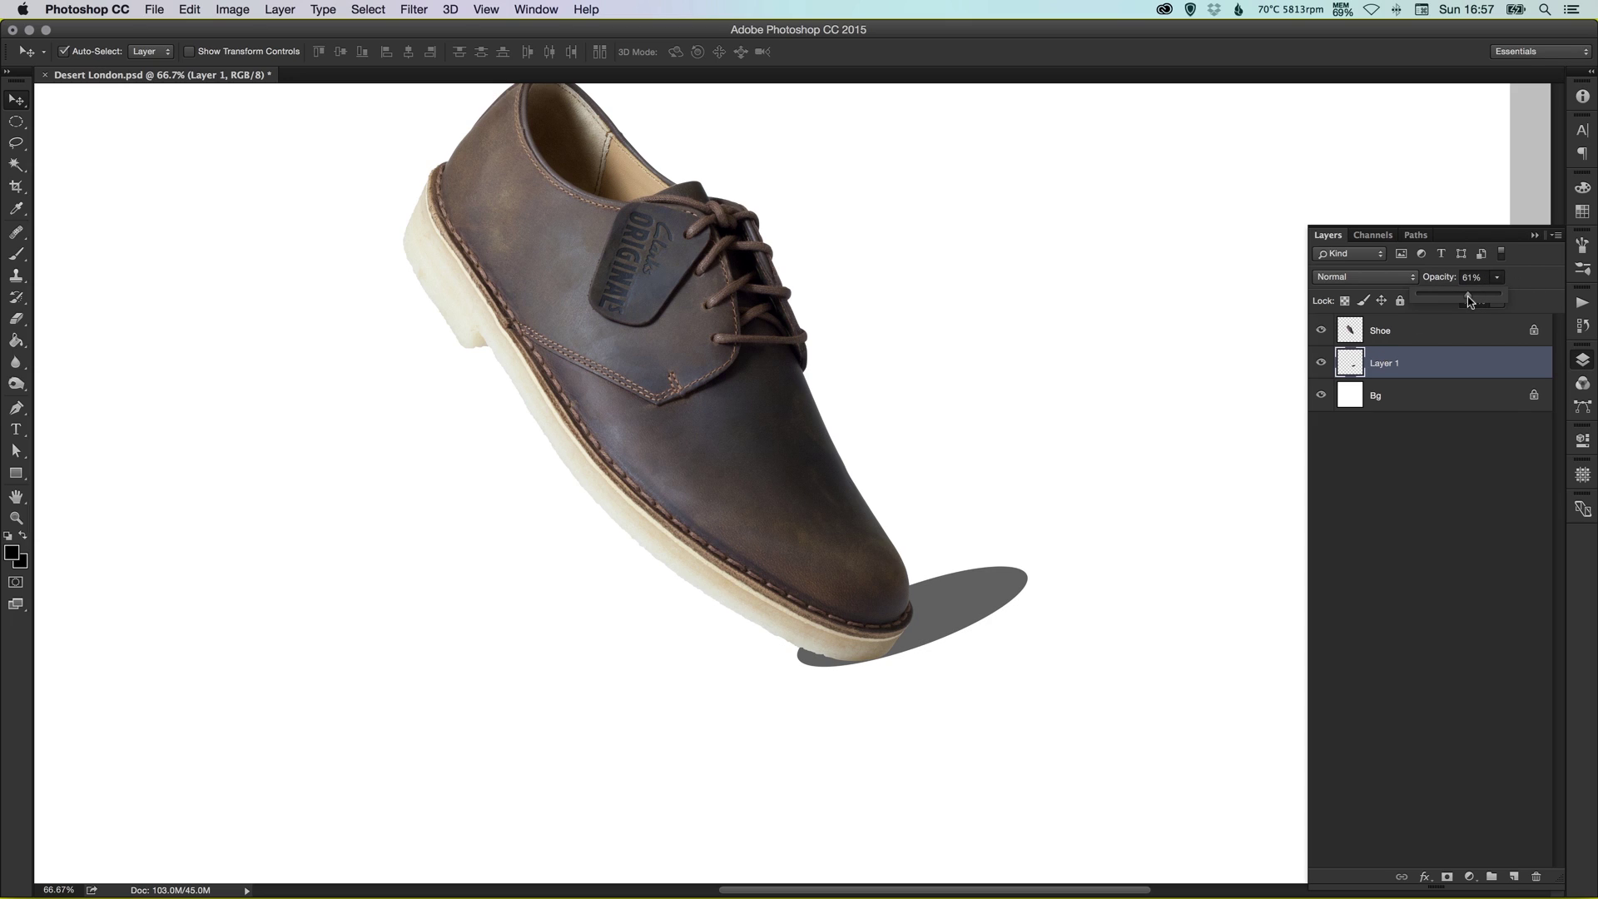
Rename Layer 1 to 'Shadow'.
click(1442, 349)
click(1436, 344)
click(1431, 362)
double_click(1390, 365)
text(Shadow)
key(Return)
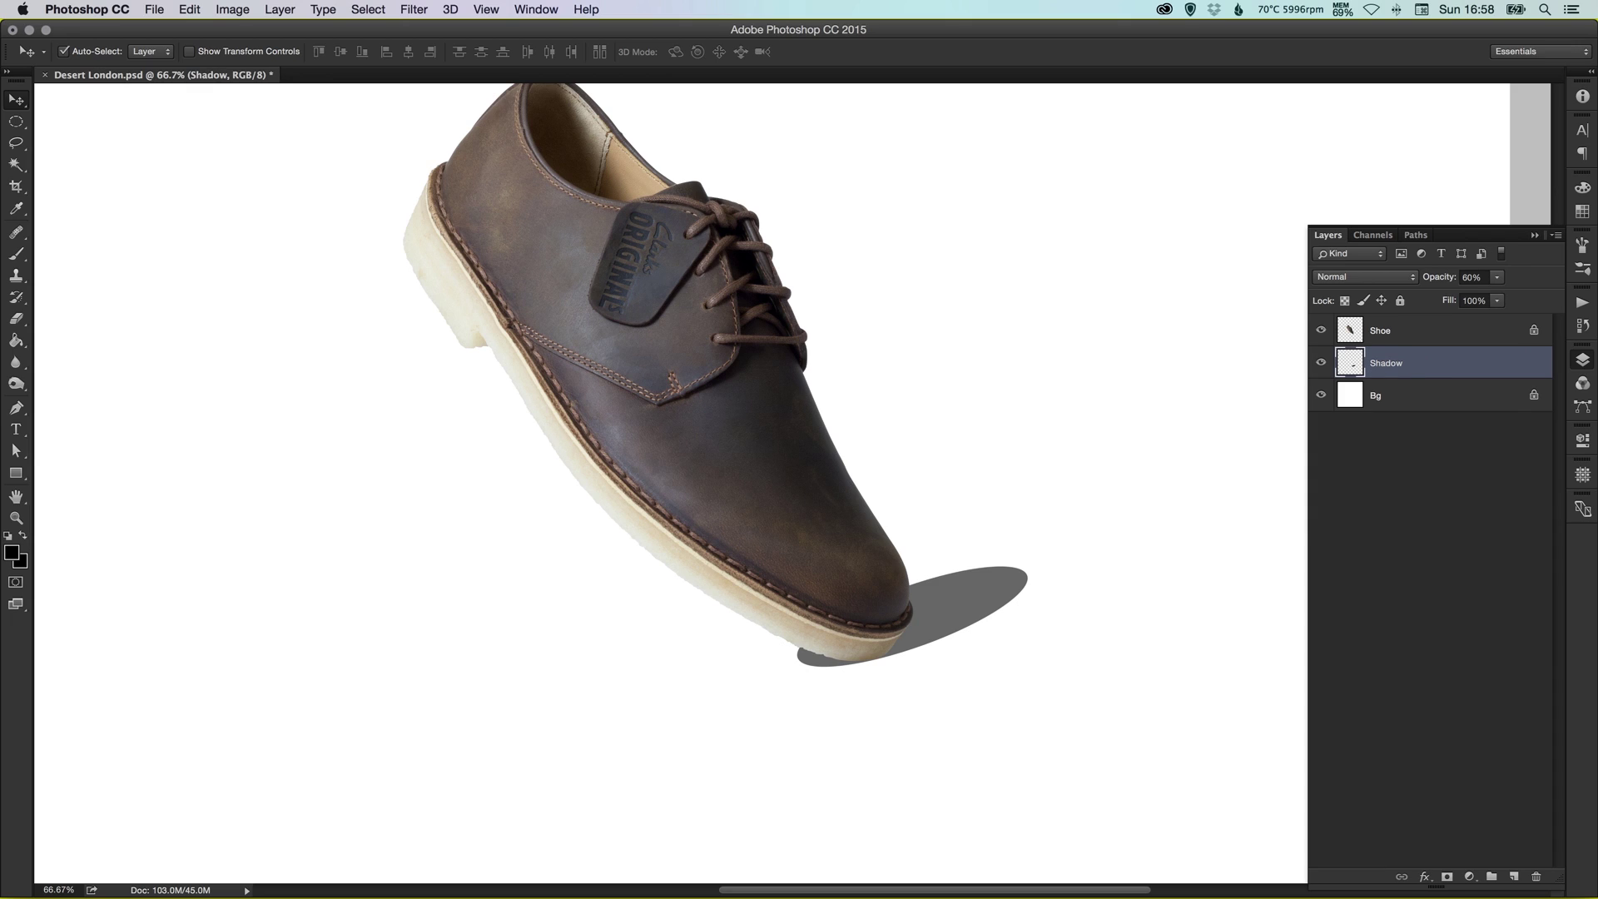
Add a layer mask and brush out the shadow near the toe and its right tip.
click(1446, 879)
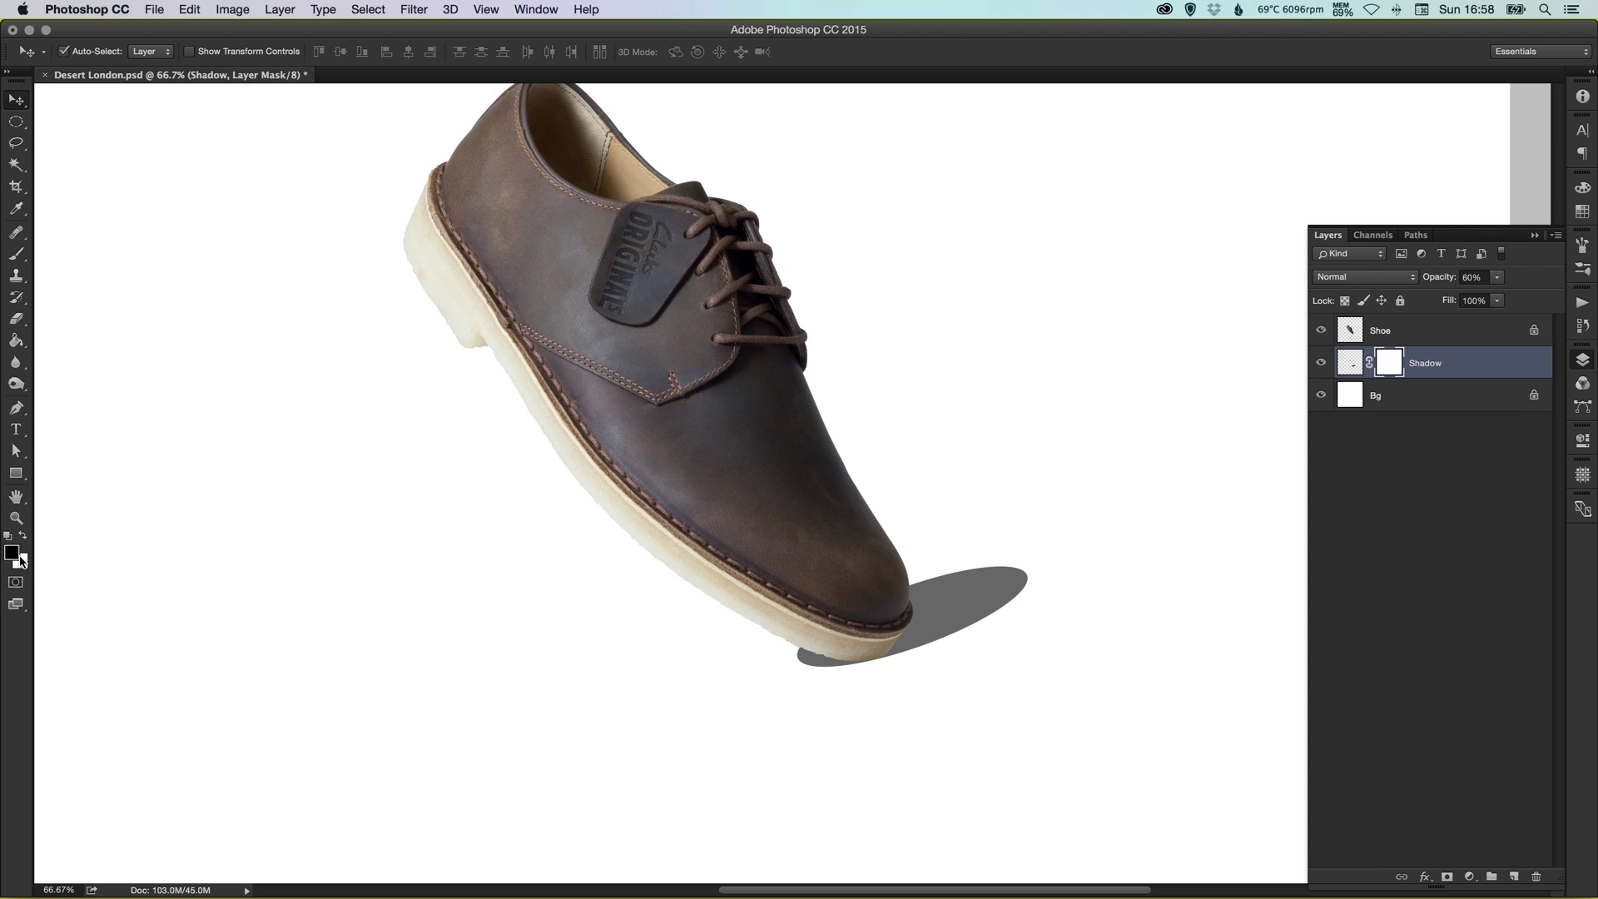
key(b)
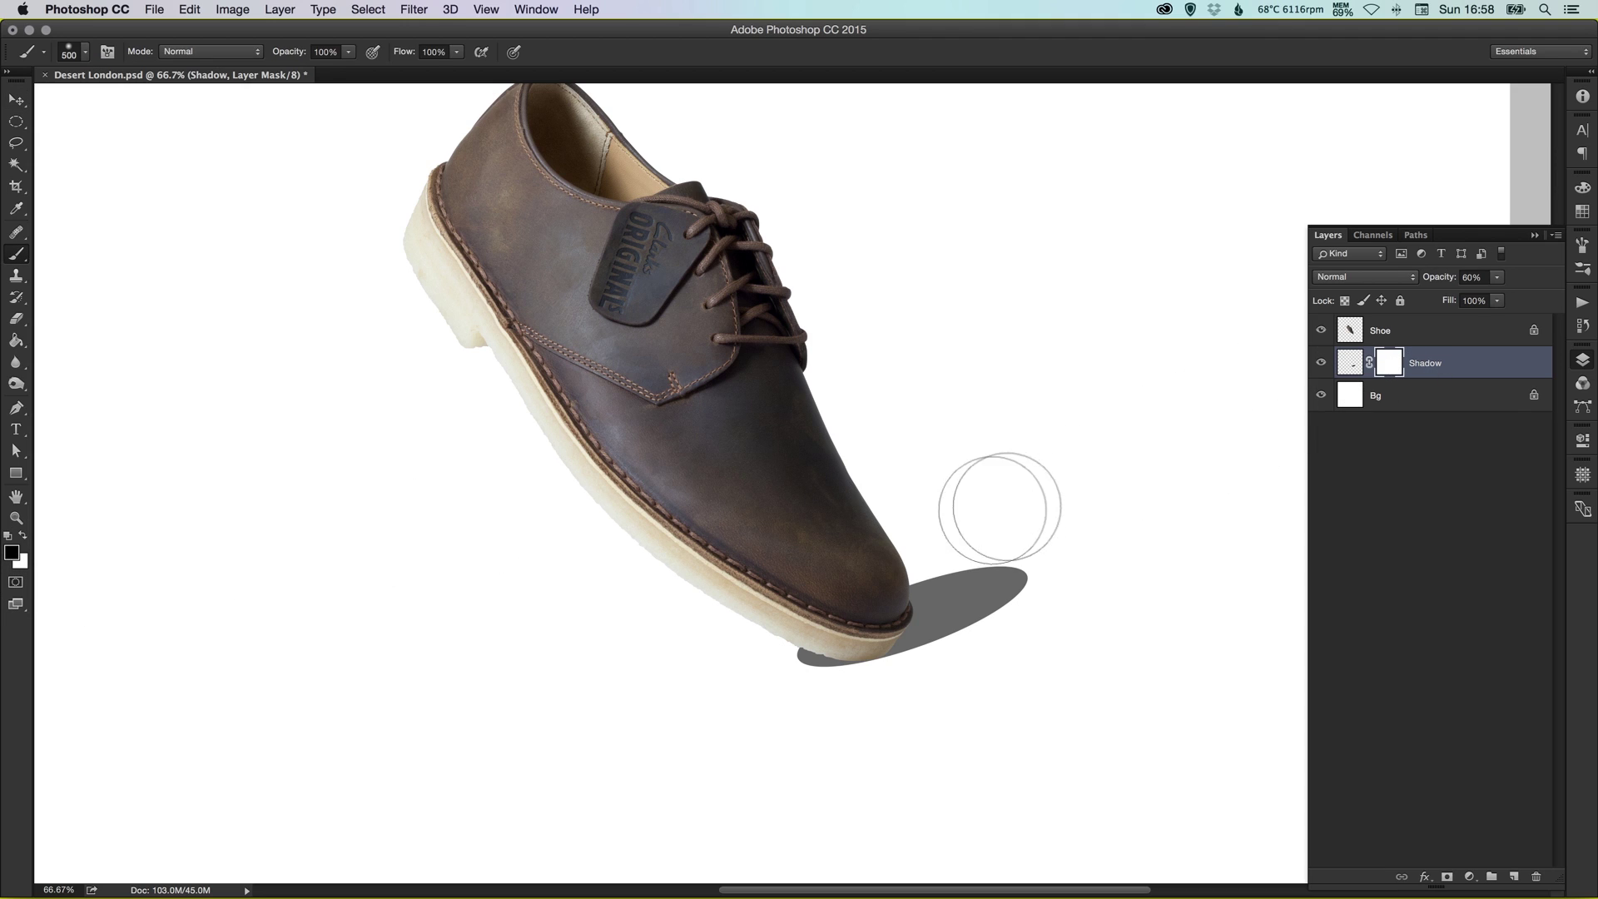
mouse_move(945, 546)
mouse_down()
mouse_move(991, 535)
mouse_move(956, 571)
mouse_move(1016, 528)
mouse_move(898, 539)
mouse_up()
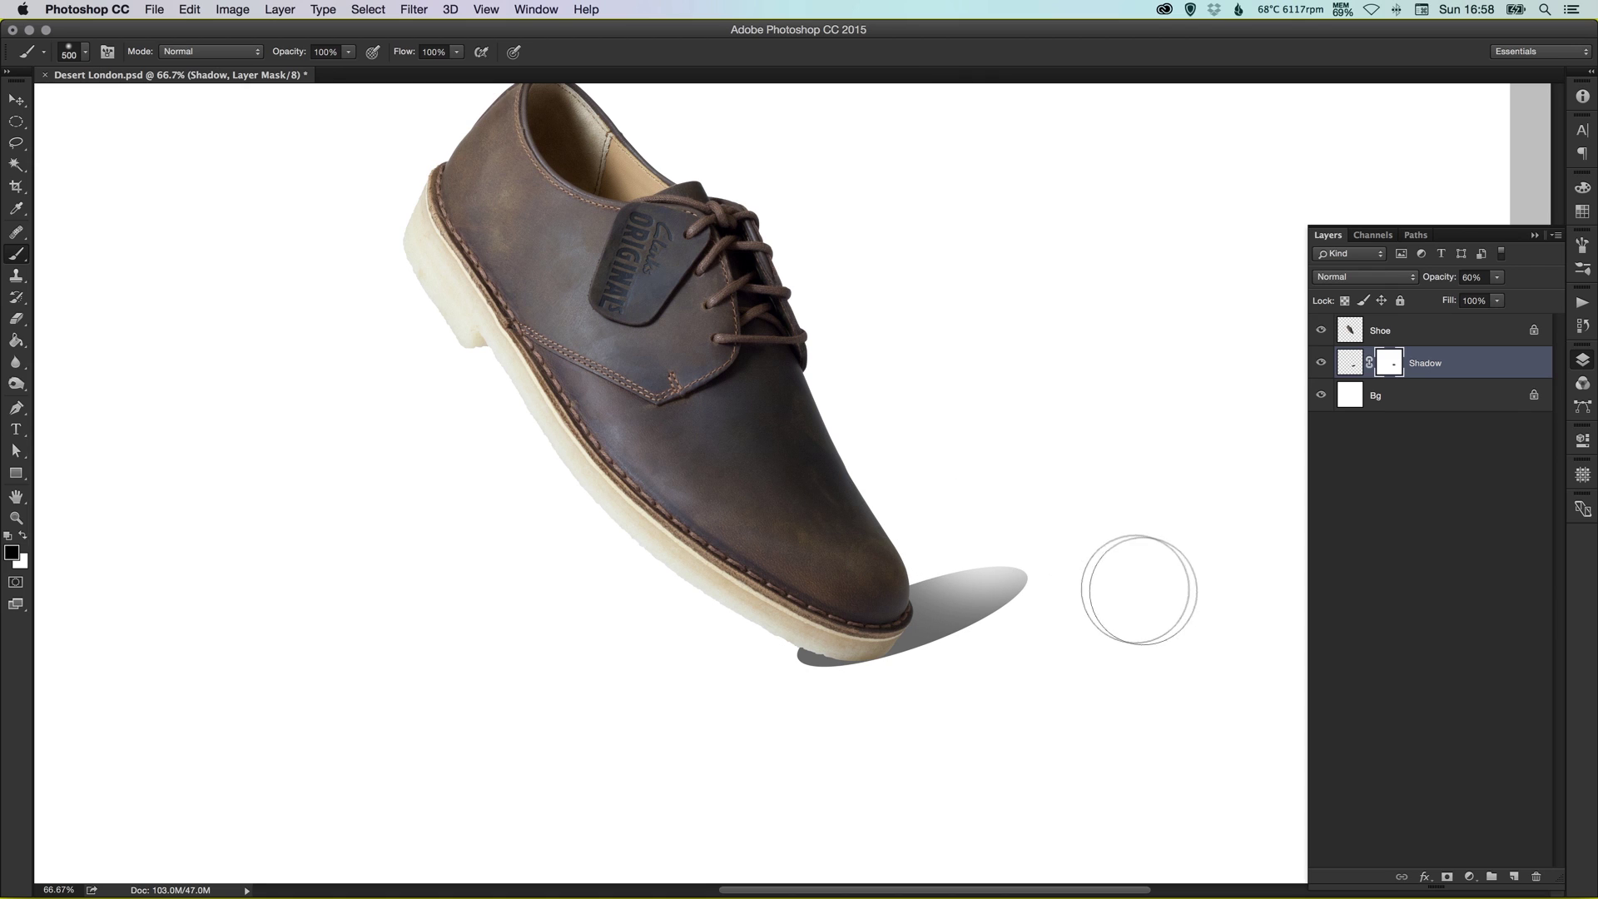
mouse_move(1034, 622)
mouse_down()
mouse_move(1049, 628)
mouse_move(1059, 589)
mouse_move(1042, 578)
mouse_up()
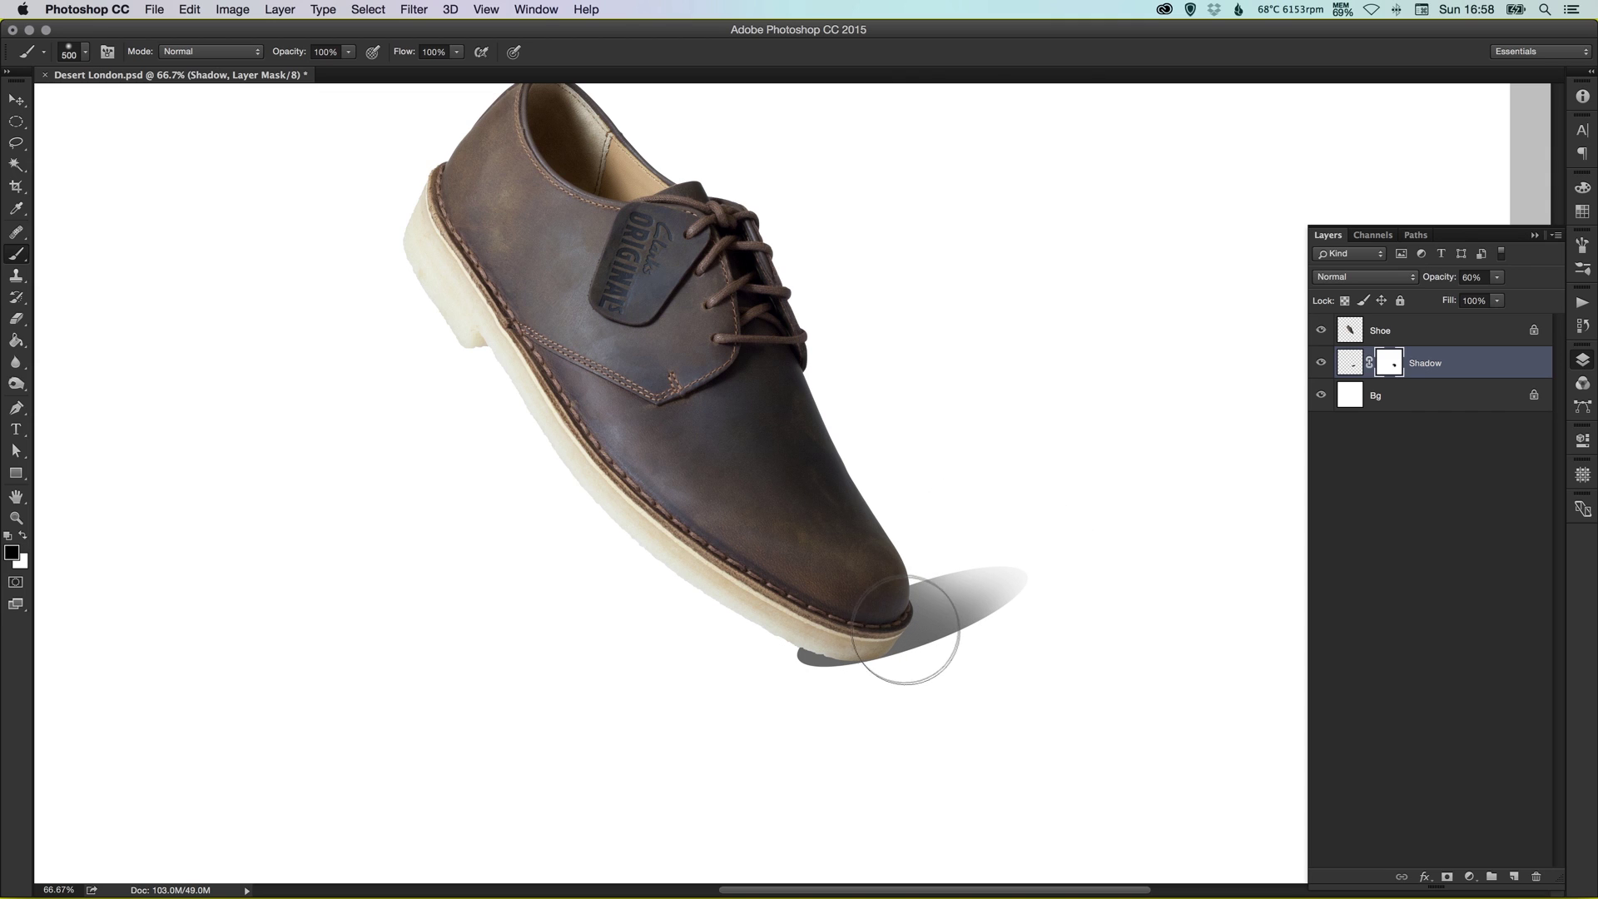
key(v)
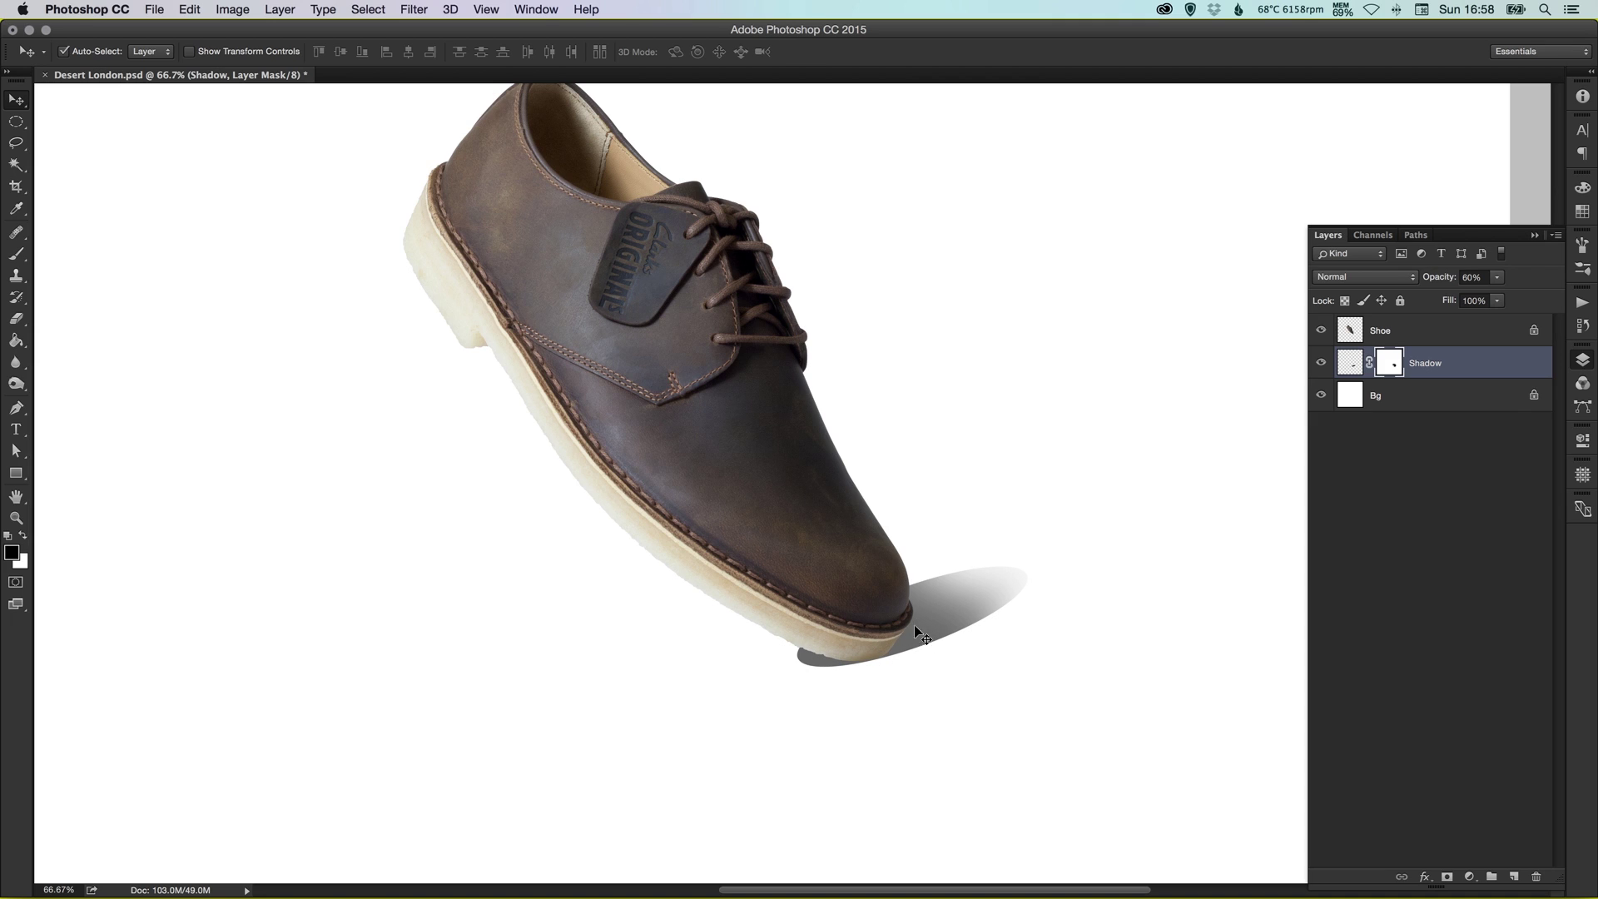
key(b)
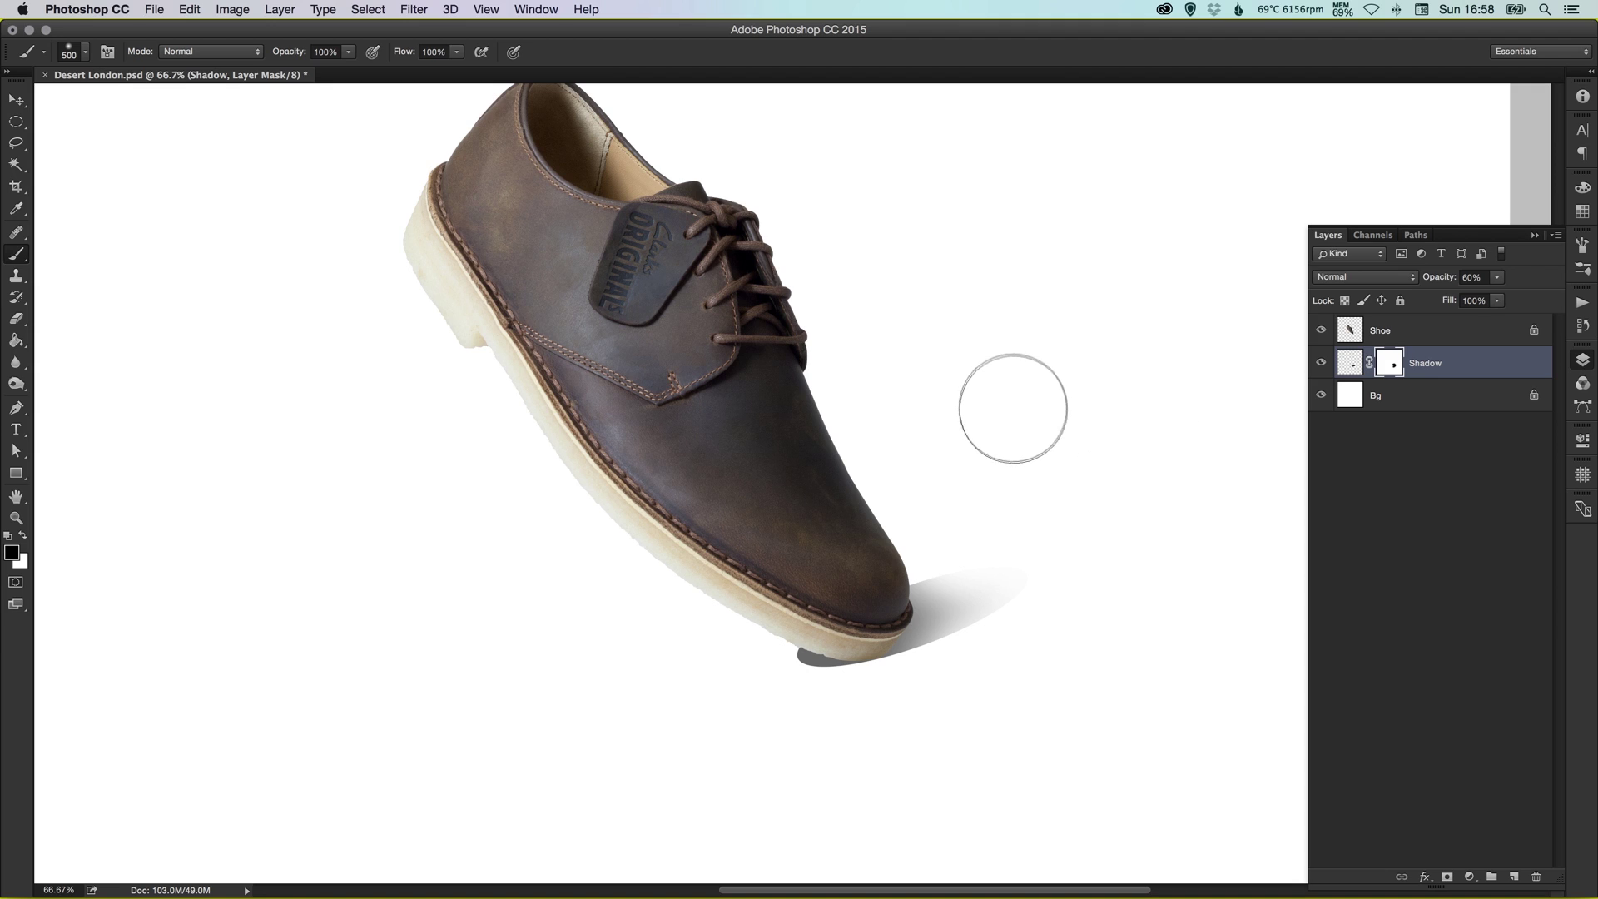
Repaint the Shadow mask in black and white so the tip beyond the toe tapers off softly.
key(x)
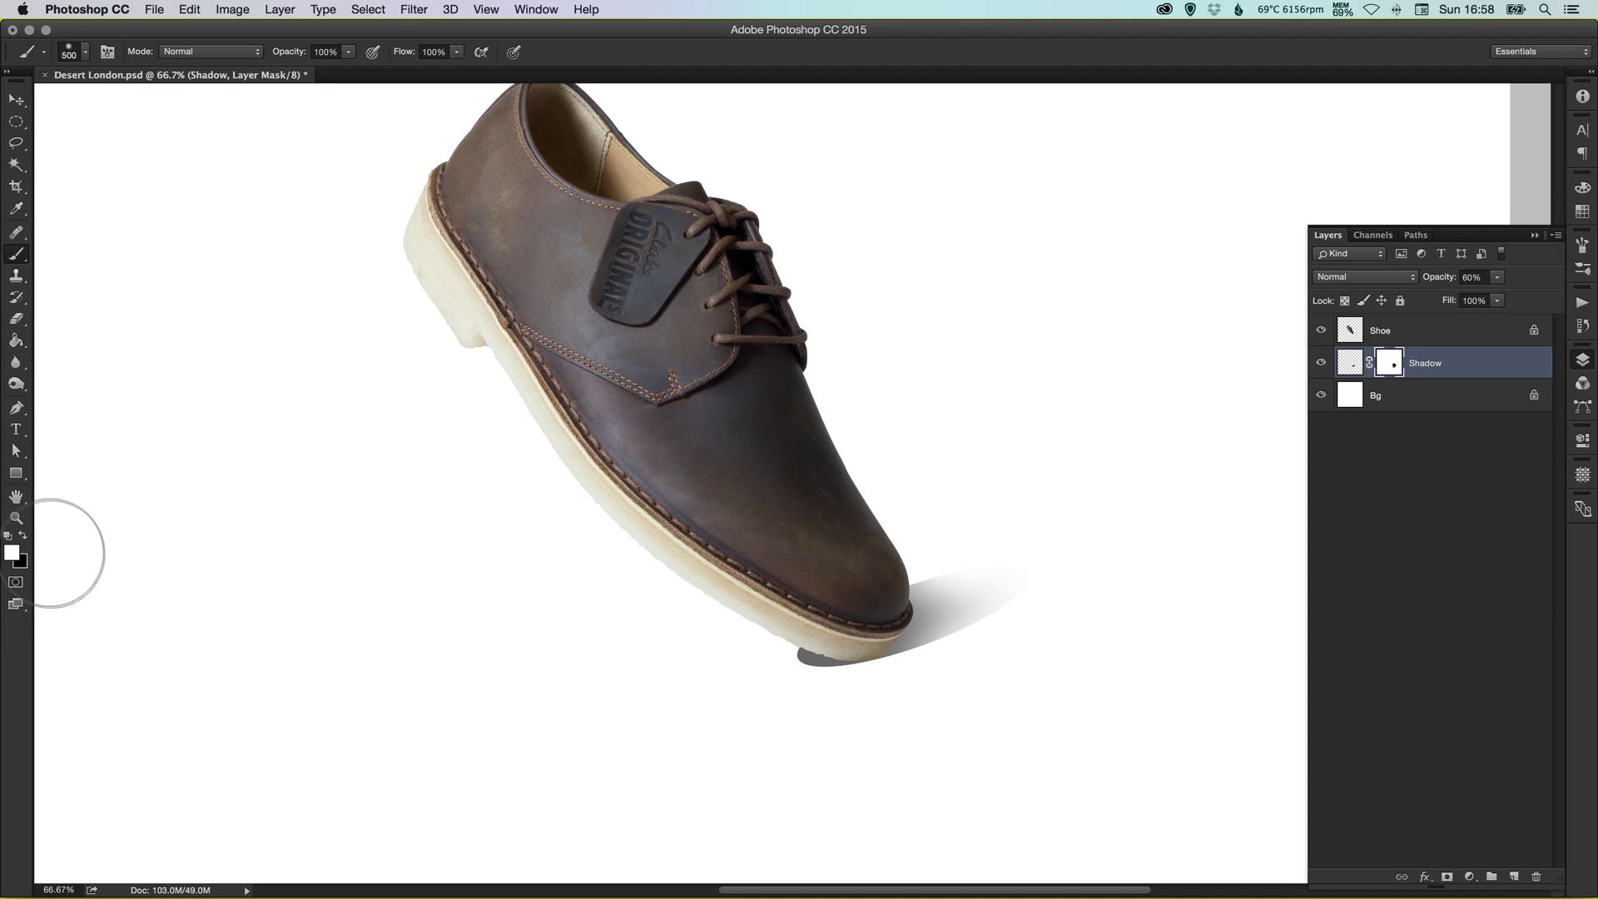
key(x)
key(x)
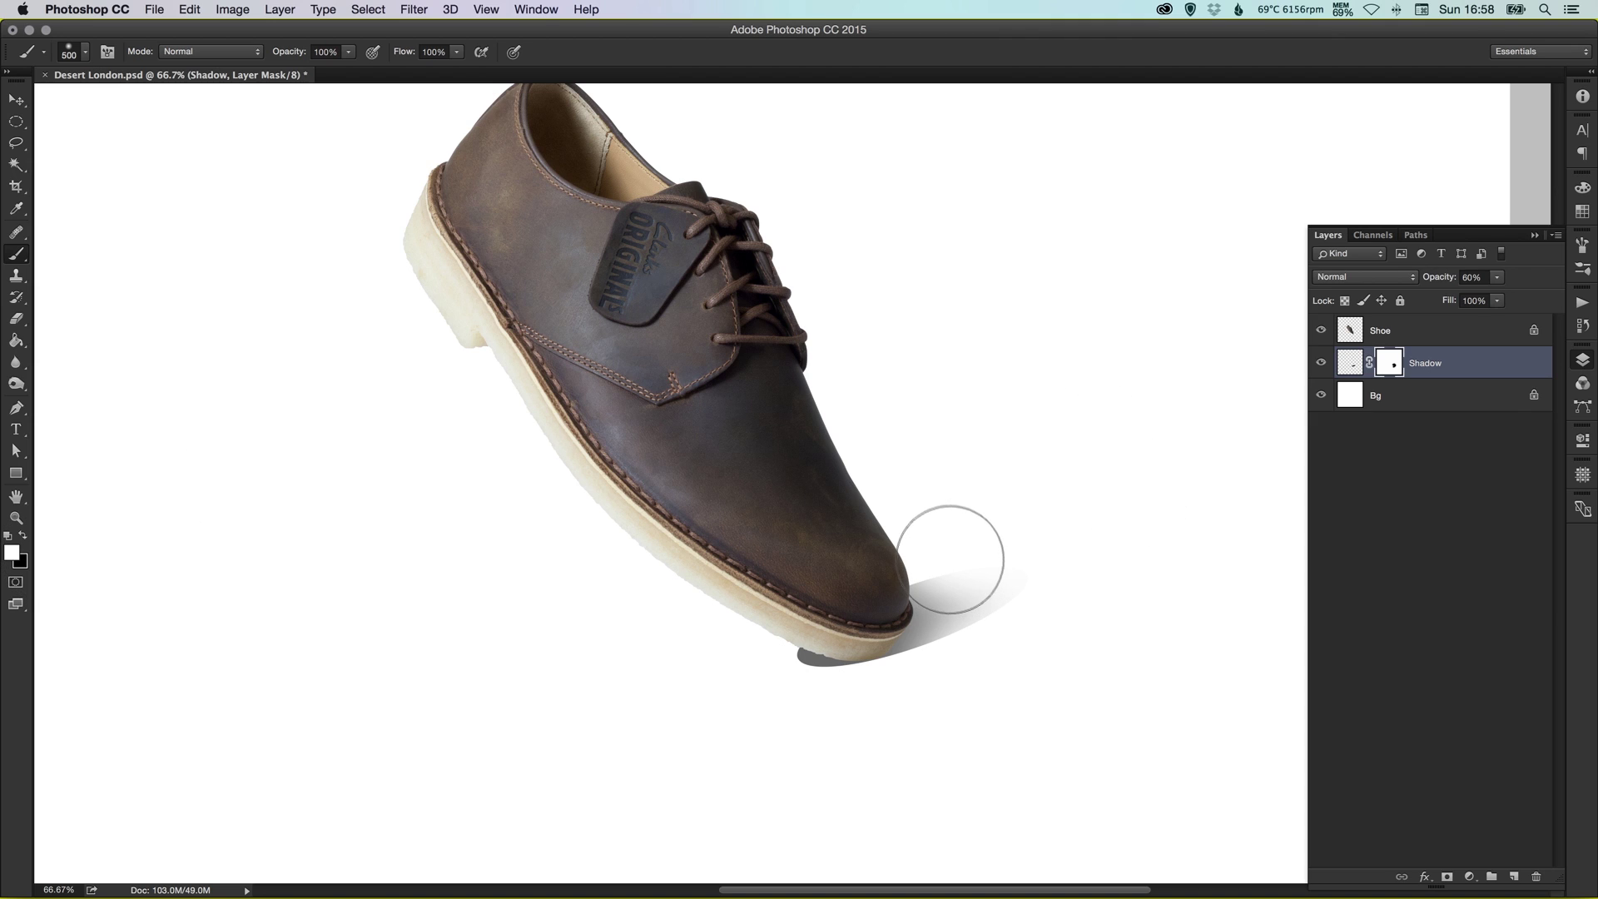
key(x)
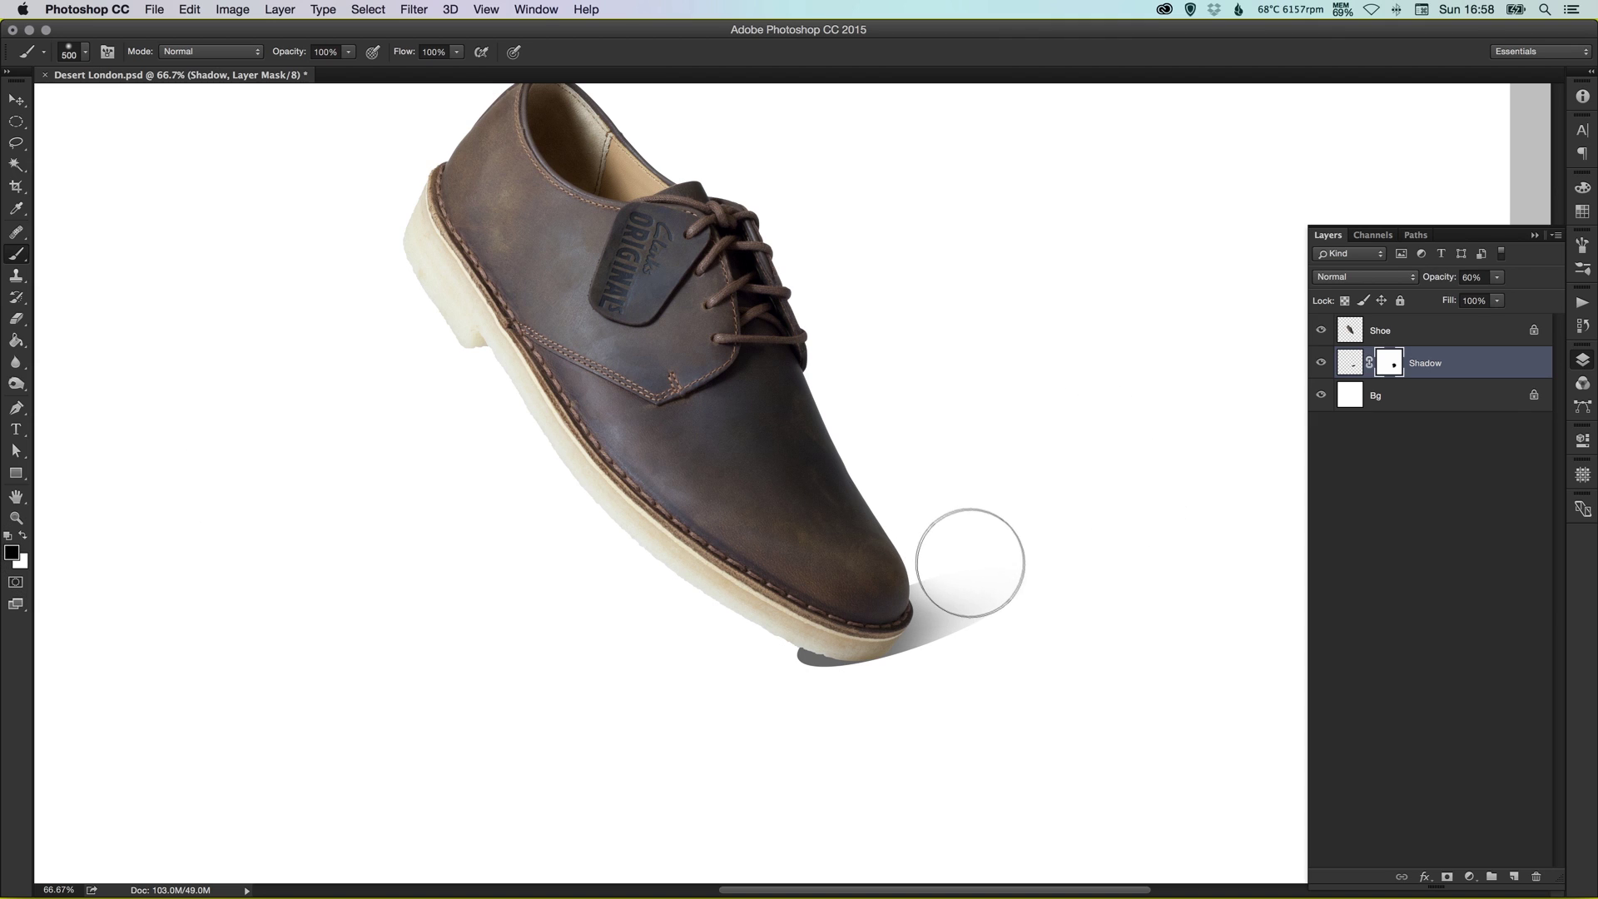
key(super+z)
key(x)
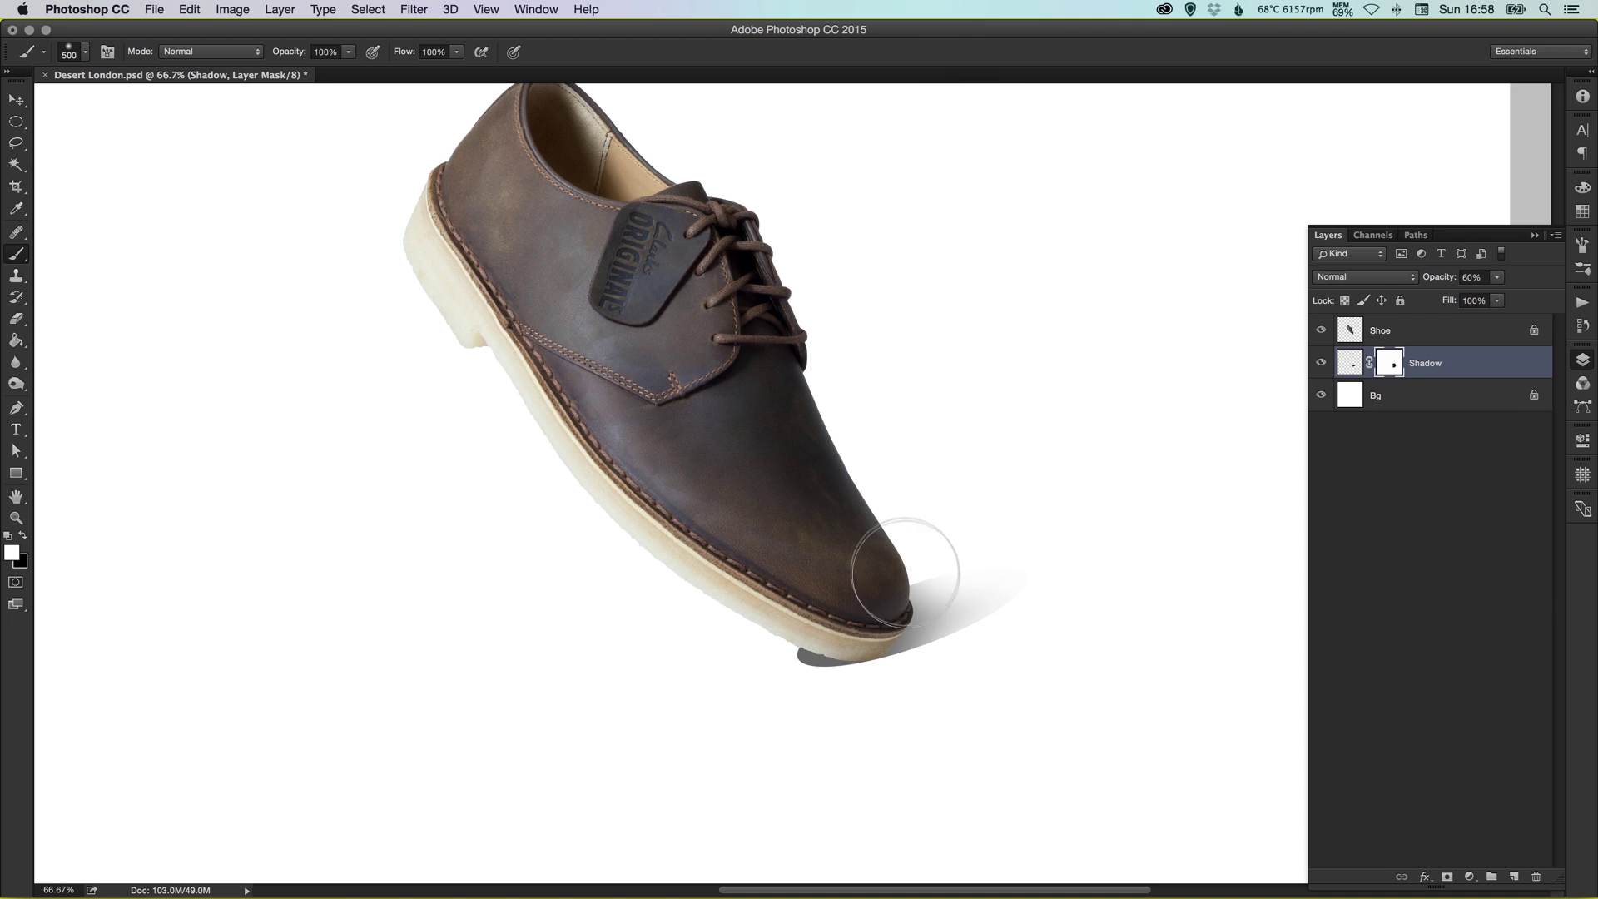
mouse_move(921, 553)
mouse_down()
mouse_move(946, 571)
mouse_move(910, 624)
mouse_move(971, 628)
mouse_move(987, 564)
mouse_move(963, 571)
mouse_move(1009, 589)
mouse_move(1013, 635)
mouse_move(1061, 565)
mouse_up()
key(x)
key(x)
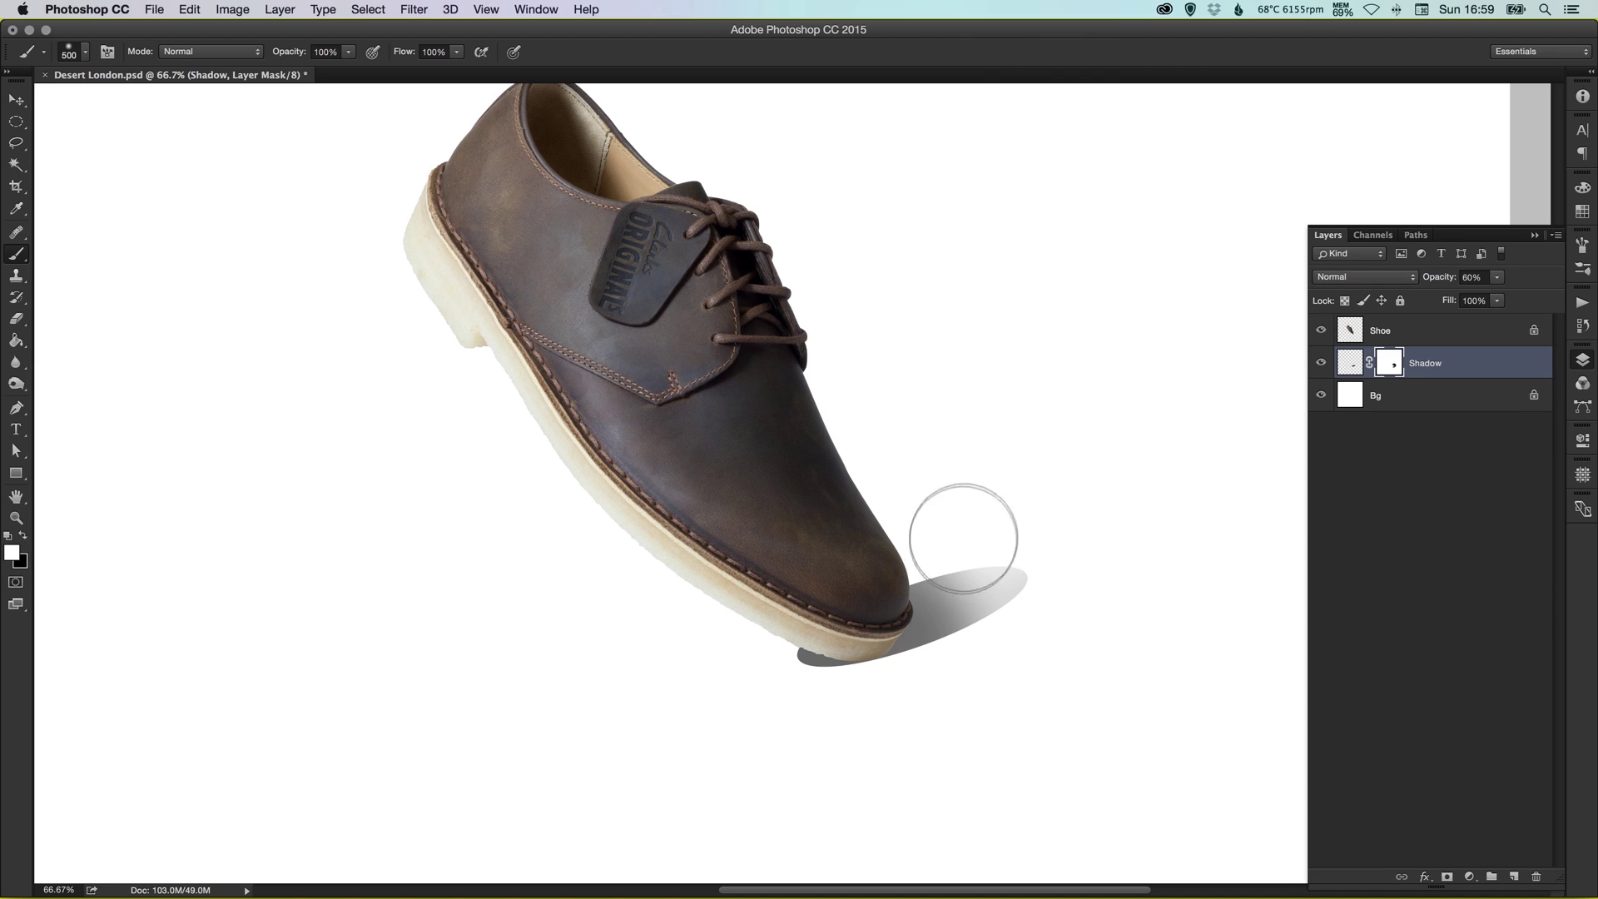
mouse_move(963, 527)
mouse_down()
mouse_move(981, 671)
mouse_move(981, 583)
mouse_up()
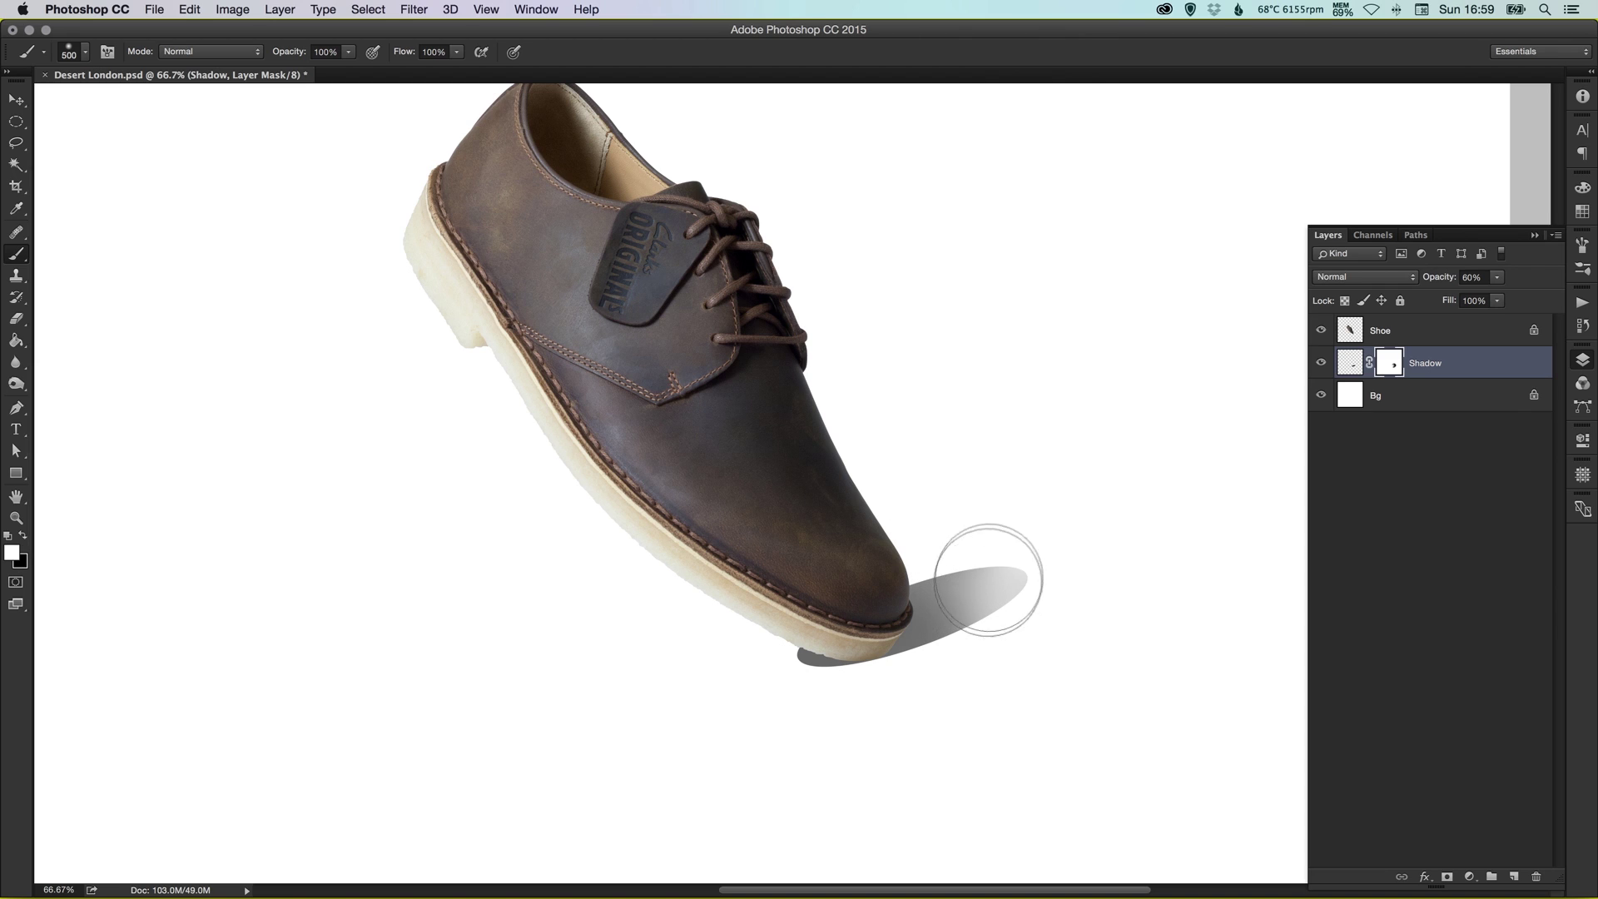
key(x)
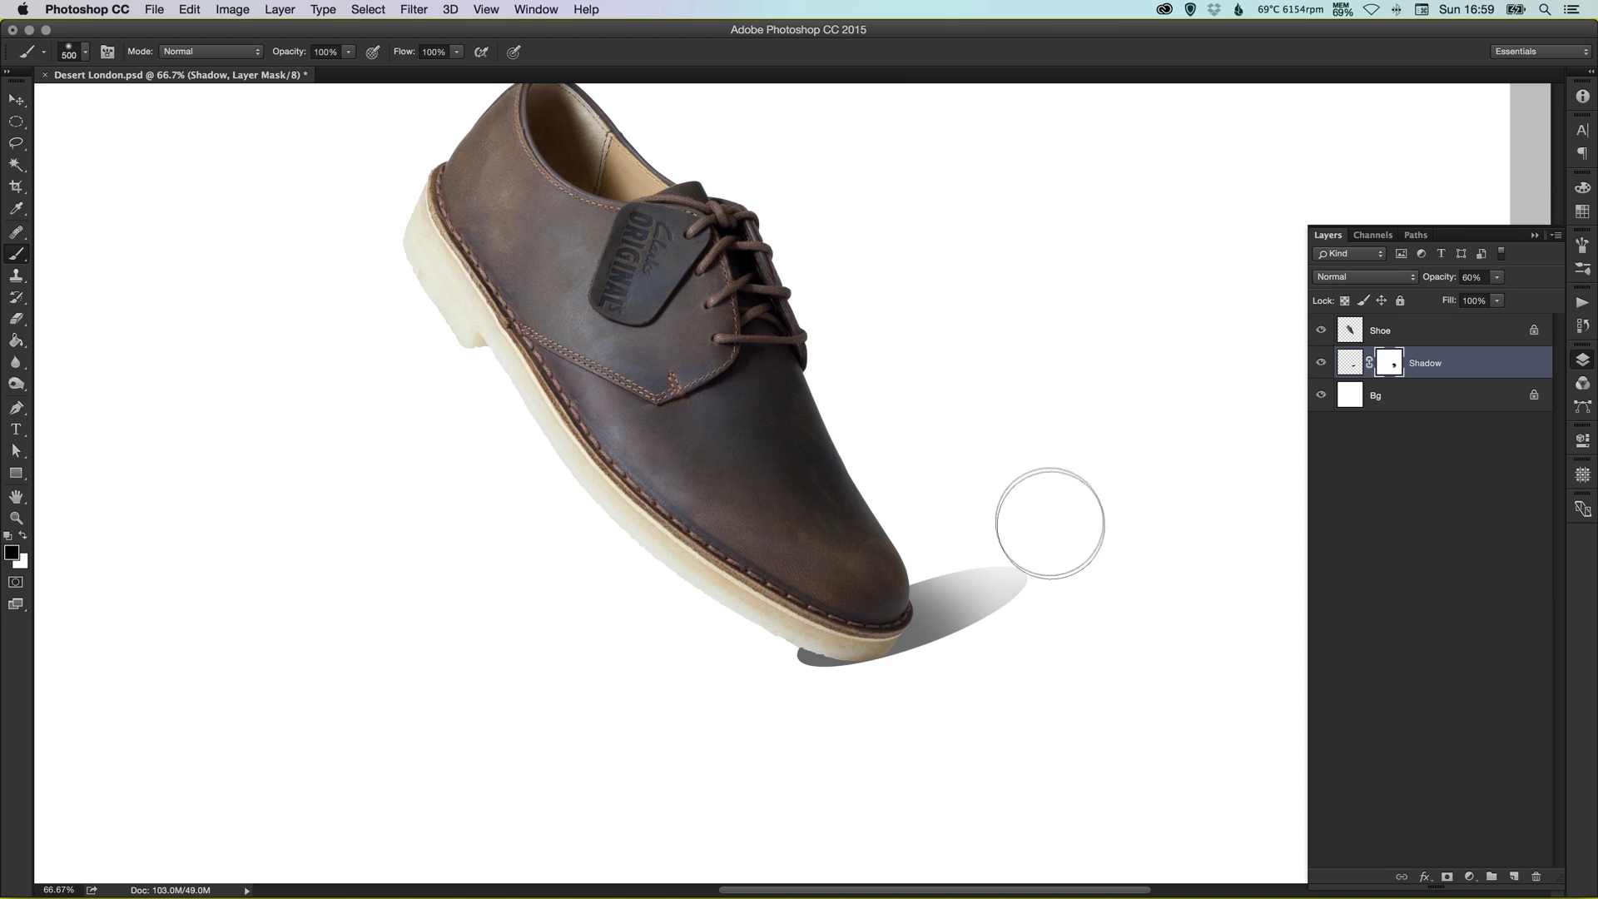
mouse_move(1059, 553)
mouse_down()
mouse_move(1066, 577)
mouse_move(1098, 577)
mouse_up()
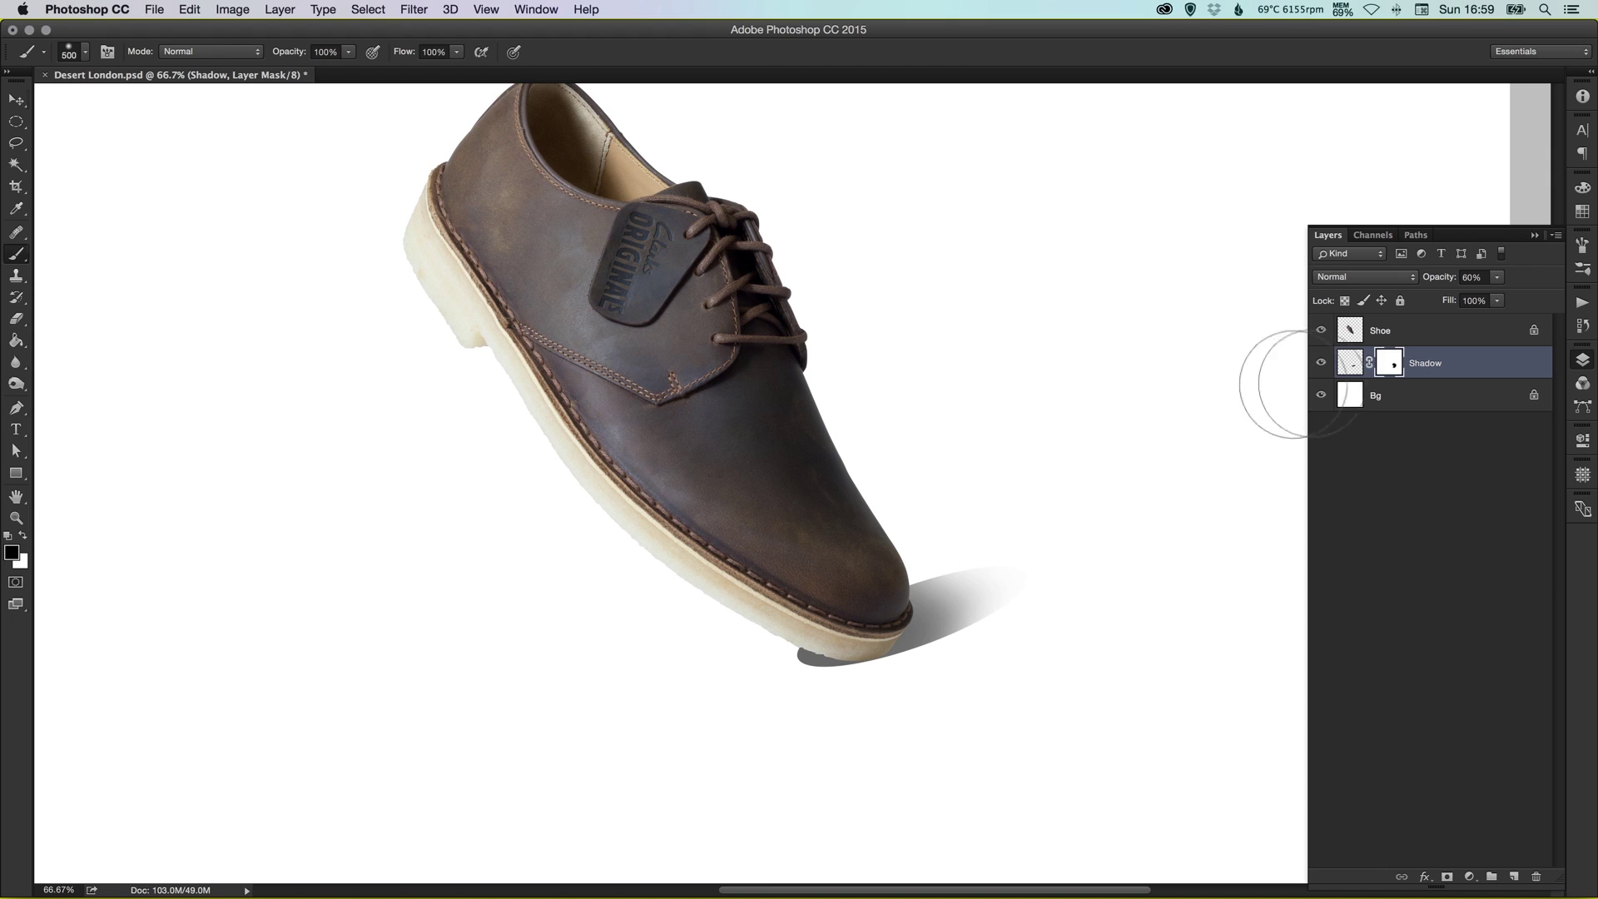
Target the Shadow layer's pixels and preview a Gaussian Blur of about 7 px radius.
key(v)
click(1402, 403)
click(1426, 367)
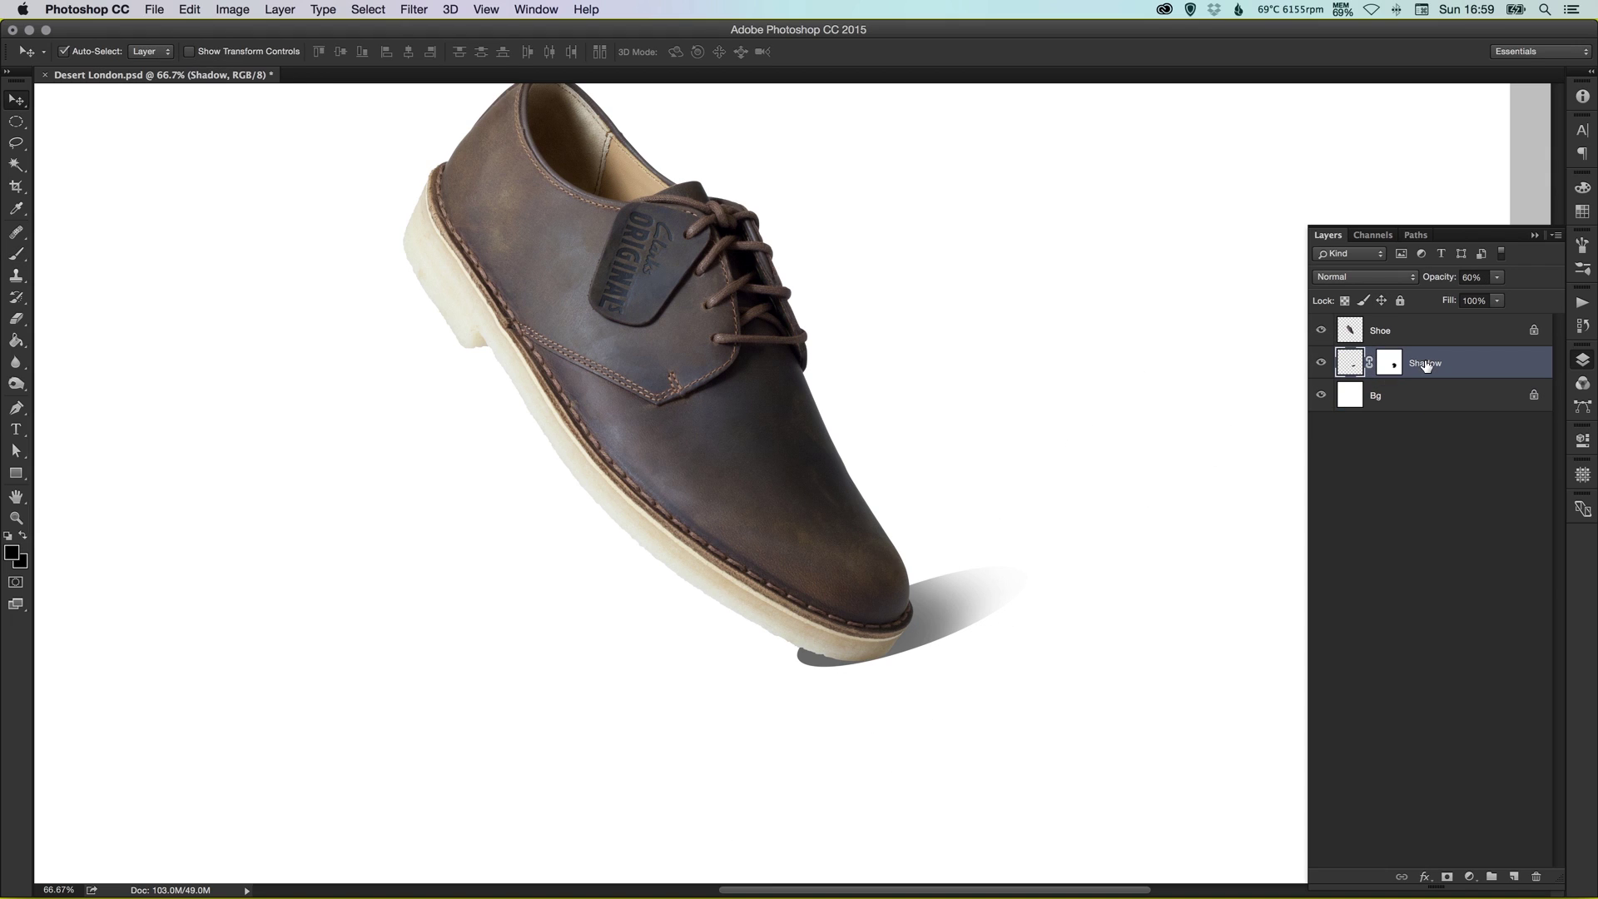
click(1395, 365)
click(1350, 362)
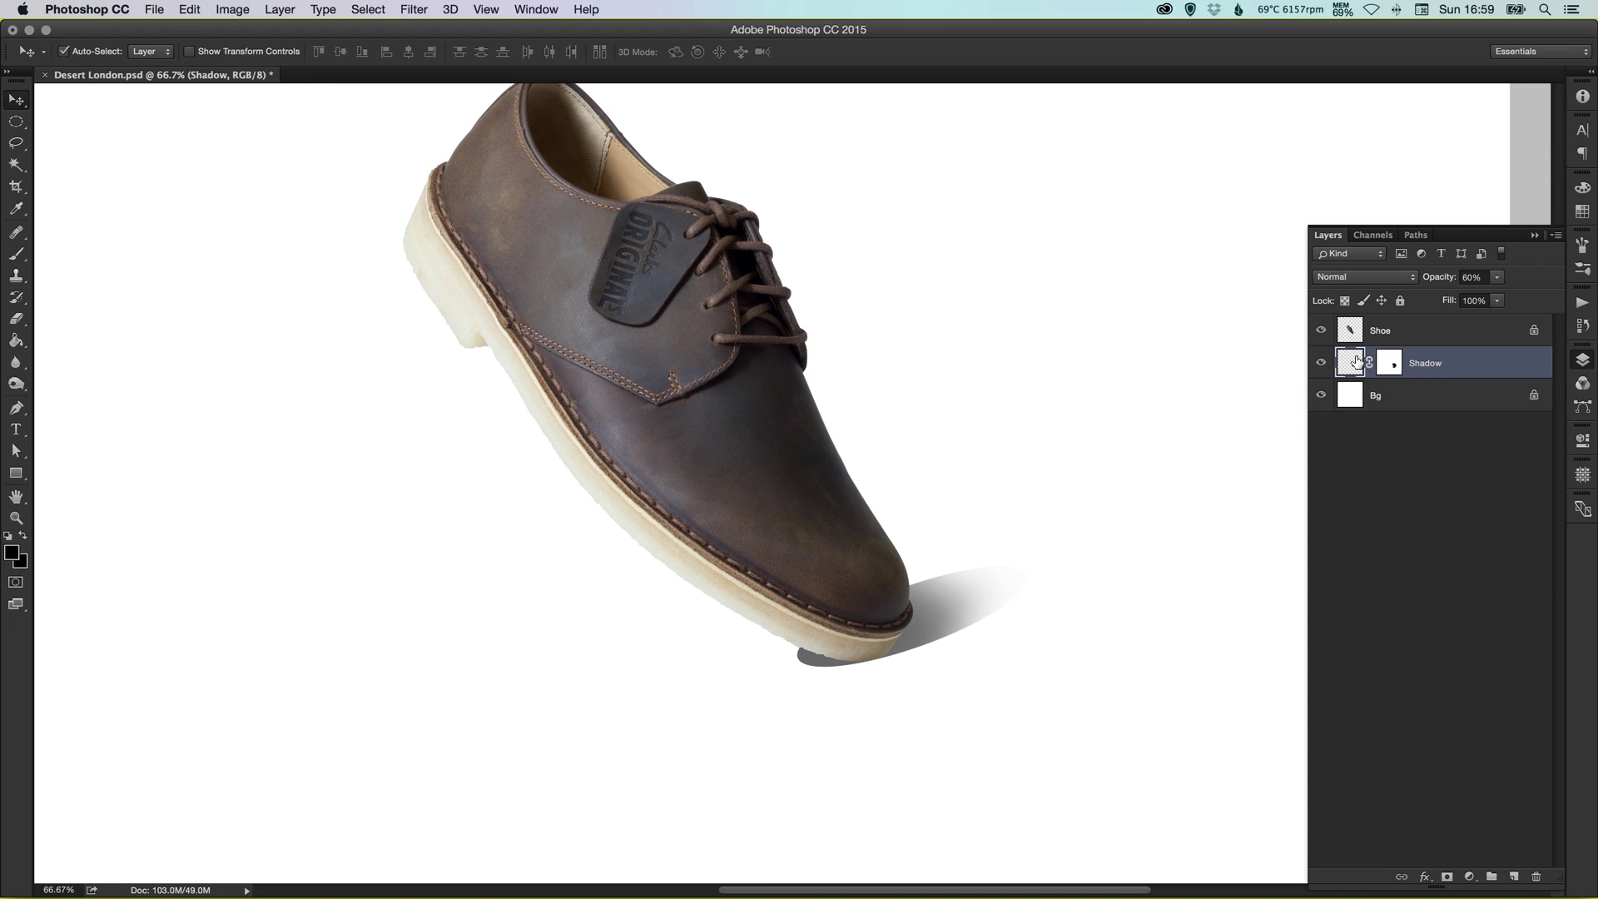
click(416, 10)
mouse_move(566, 208)
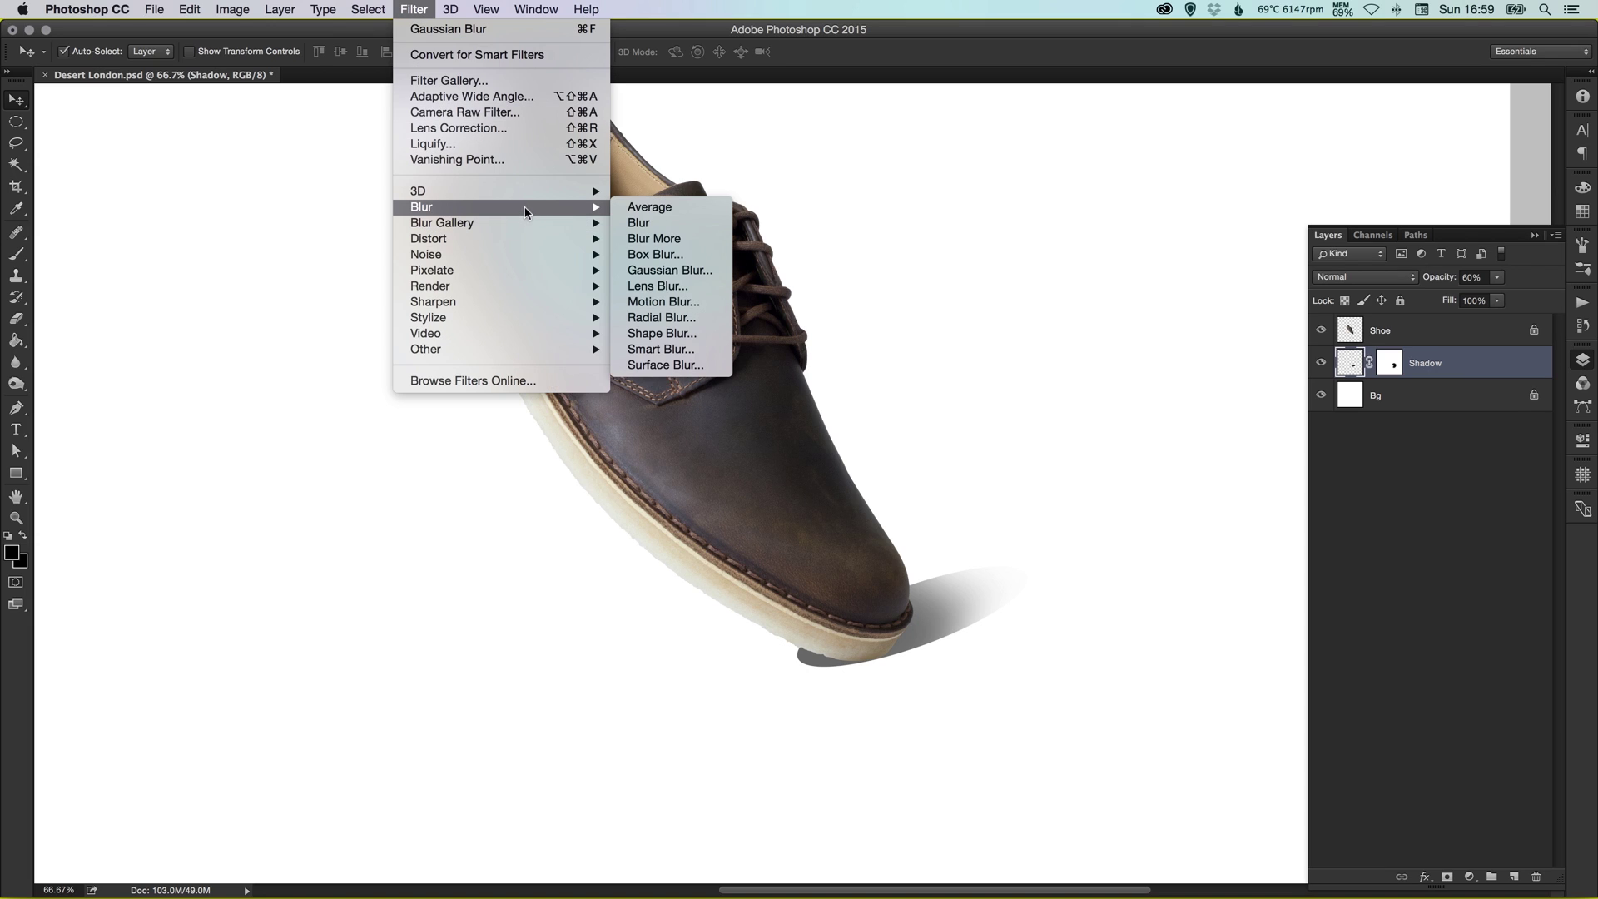
click(667, 269)
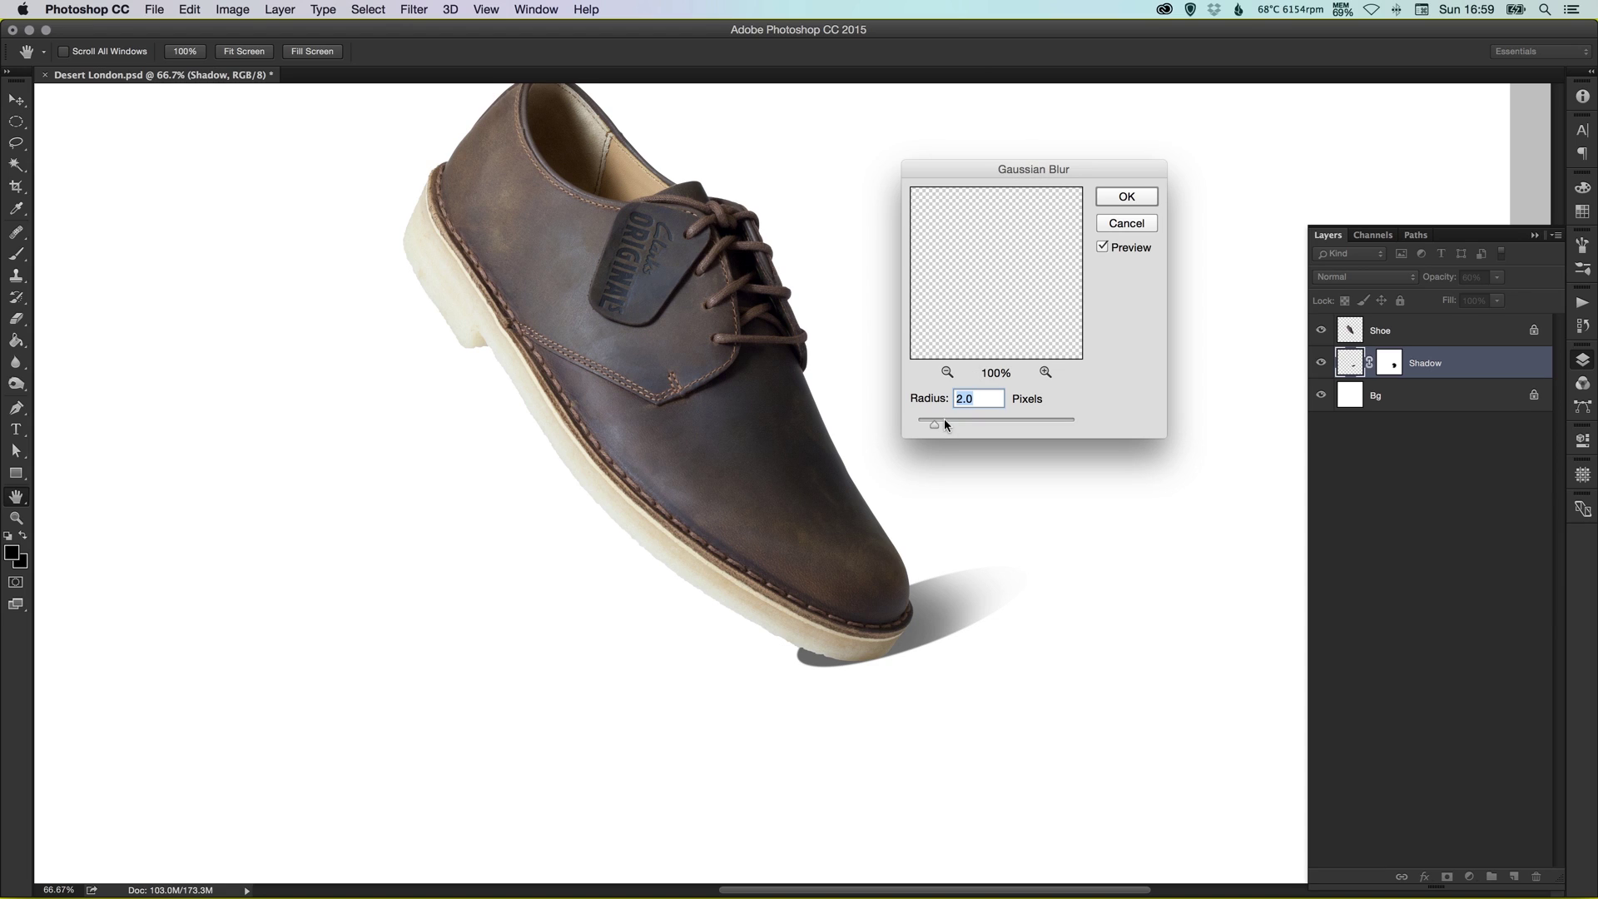
drag(975, 425, 989, 423)
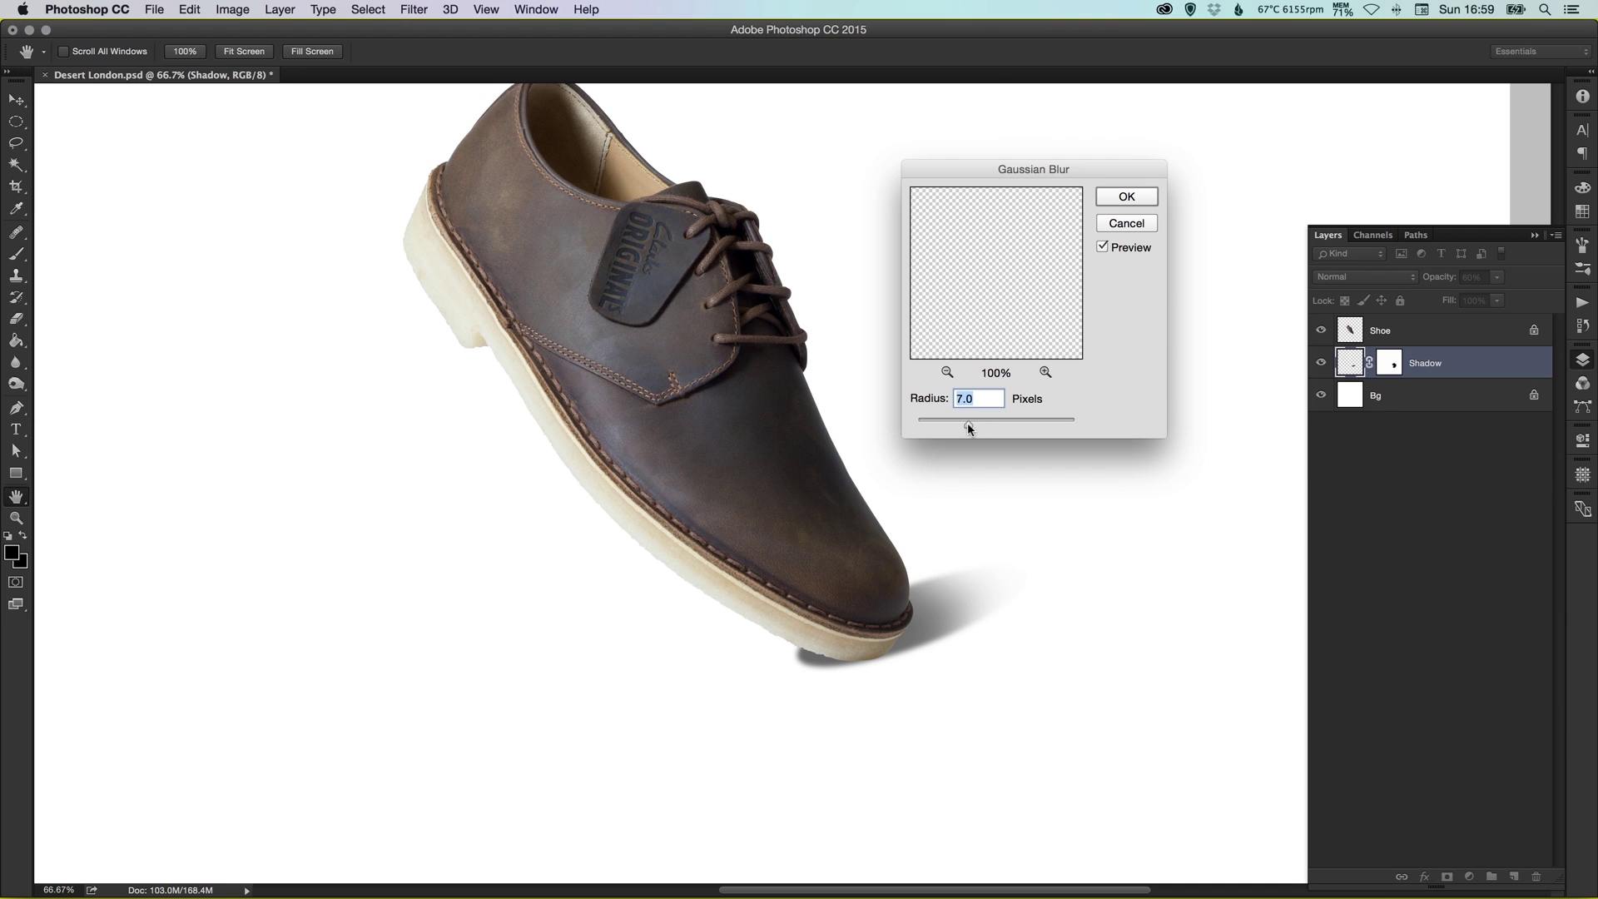
Apply the blur and soften the shadow's tip with the Blur tool.
click(1127, 197)
click(17, 362)
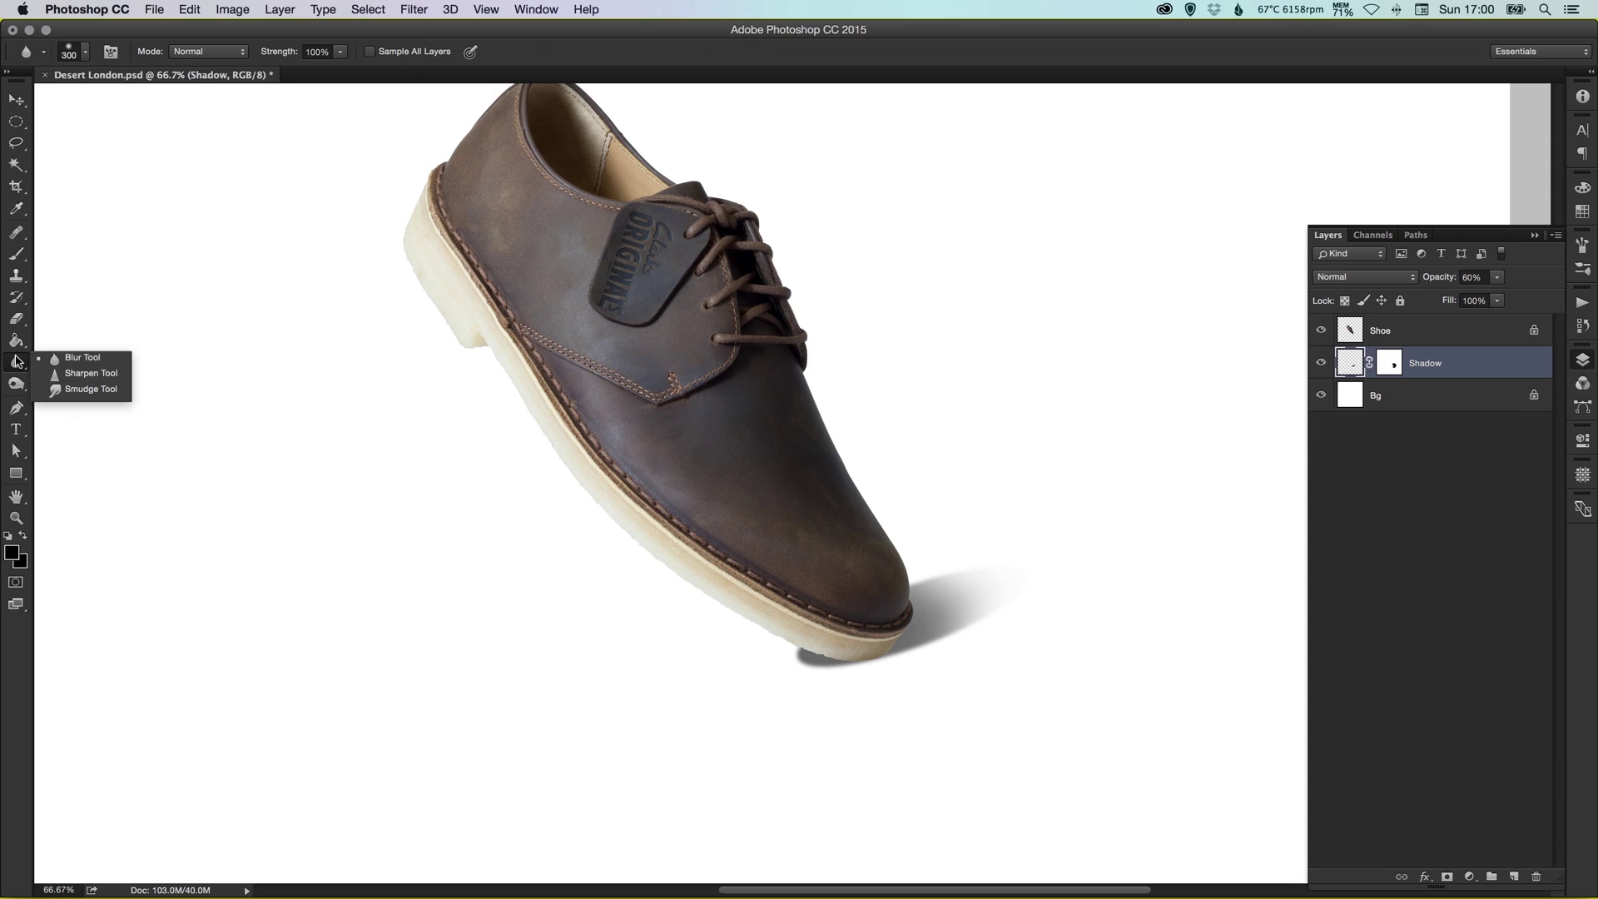
click(50, 360)
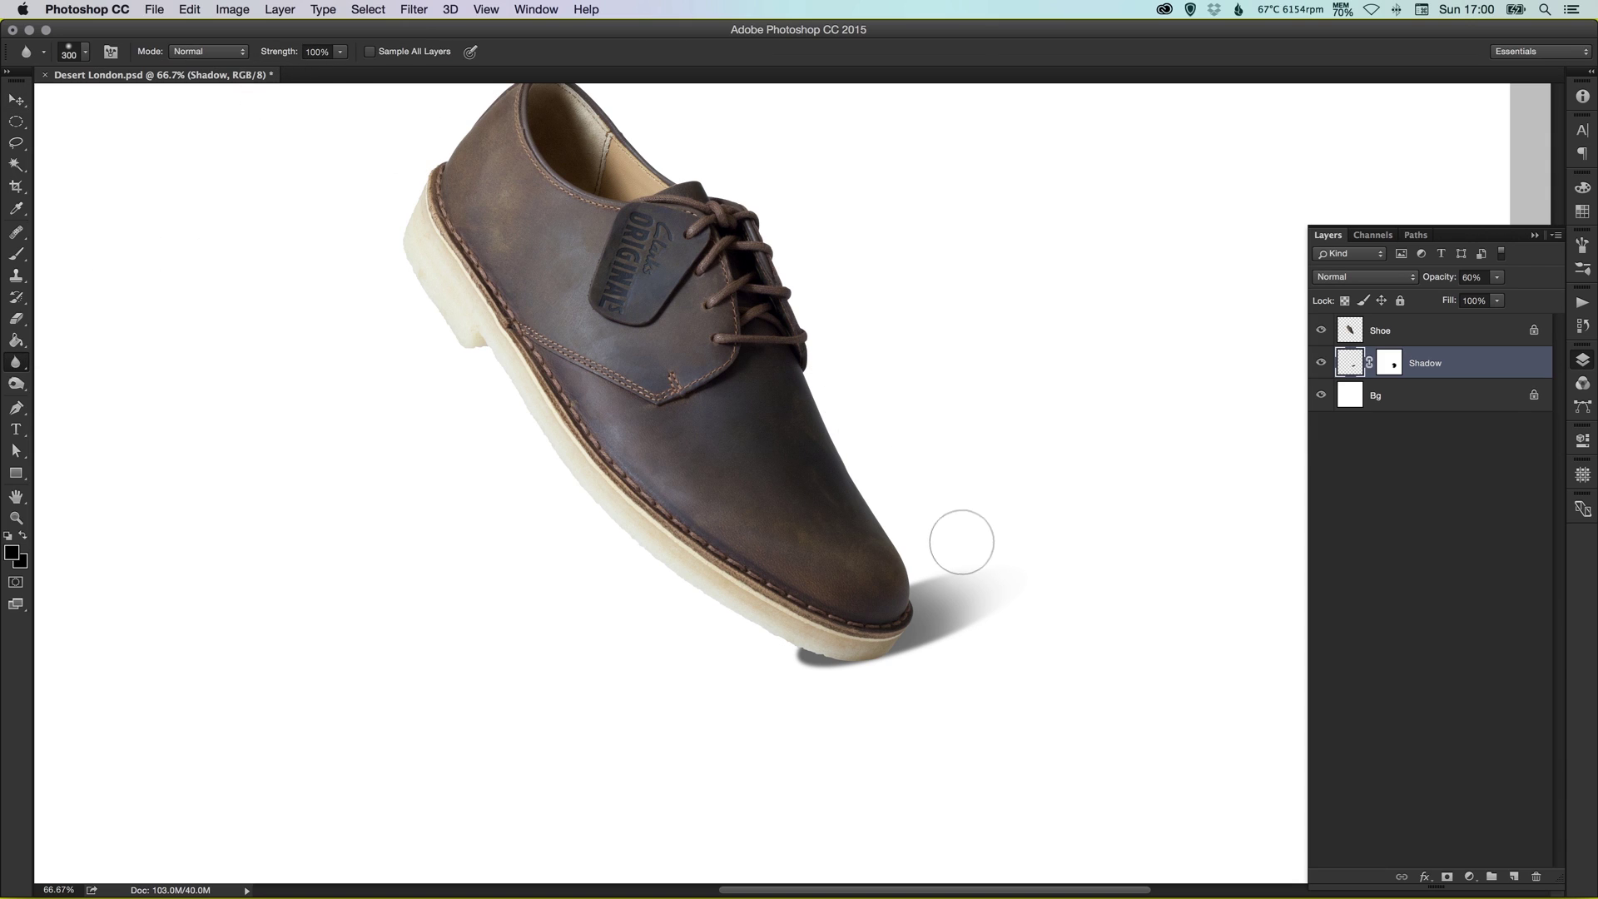
mouse_move(975, 557)
mouse_down()
mouse_move(1027, 553)
mouse_move(1041, 564)
mouse_move(1023, 575)
mouse_up()
right_click(1081, 528)
Lower the Shadow layer's opacity to 49% and ready a 300 px brush on its mask.
click(1403, 394)
click(1440, 367)
click(1498, 277)
drag(1489, 297, 1491, 299)
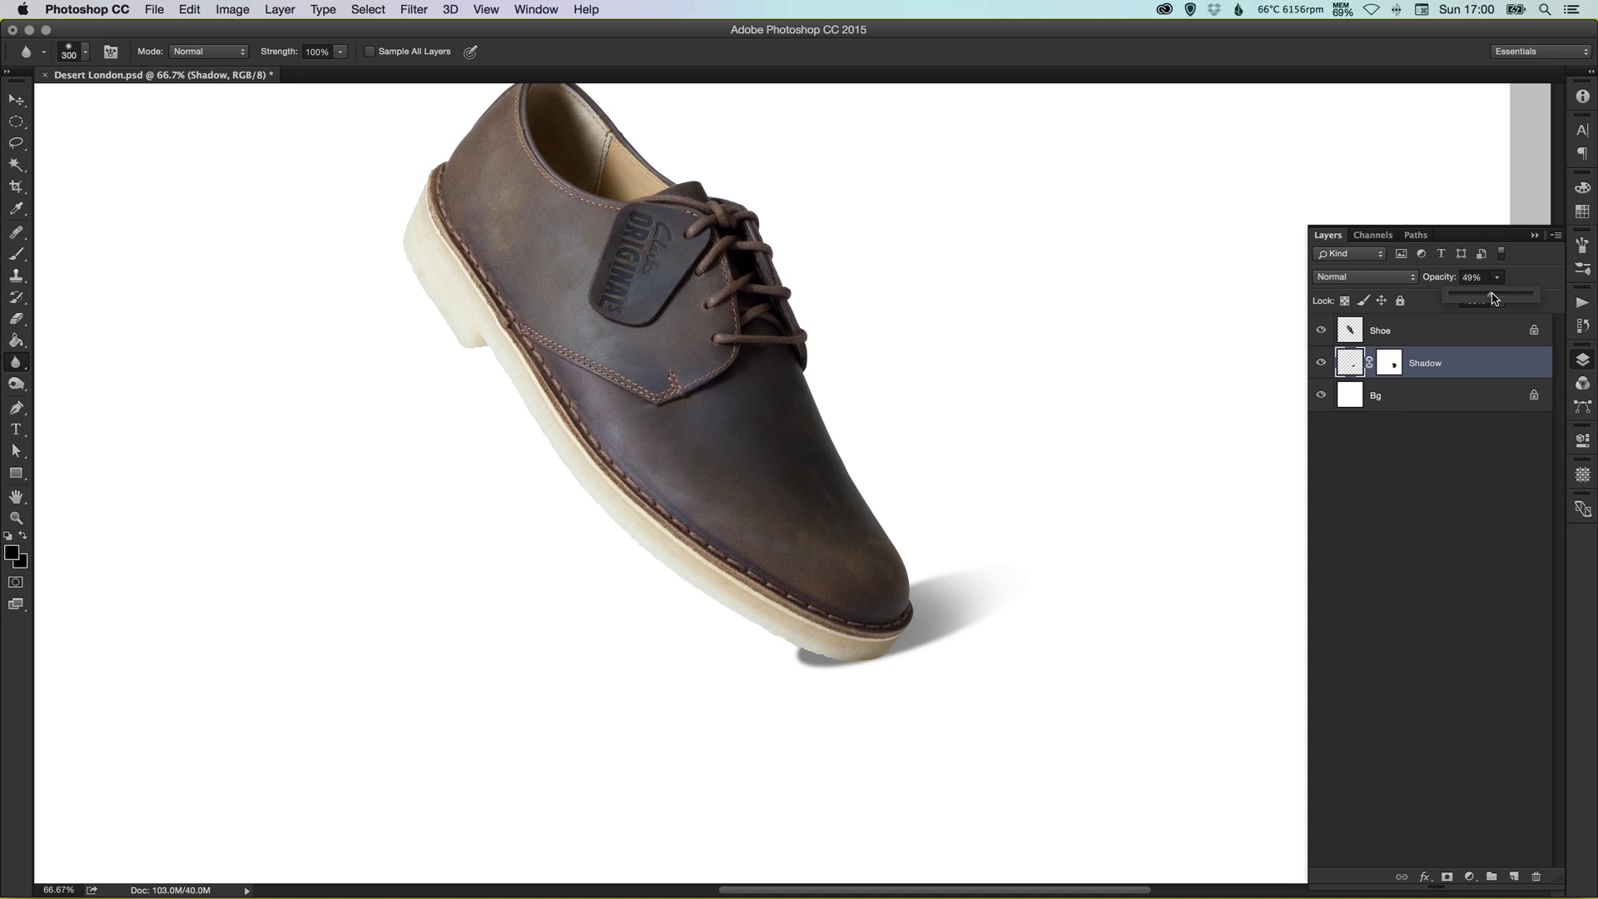
click(1392, 366)
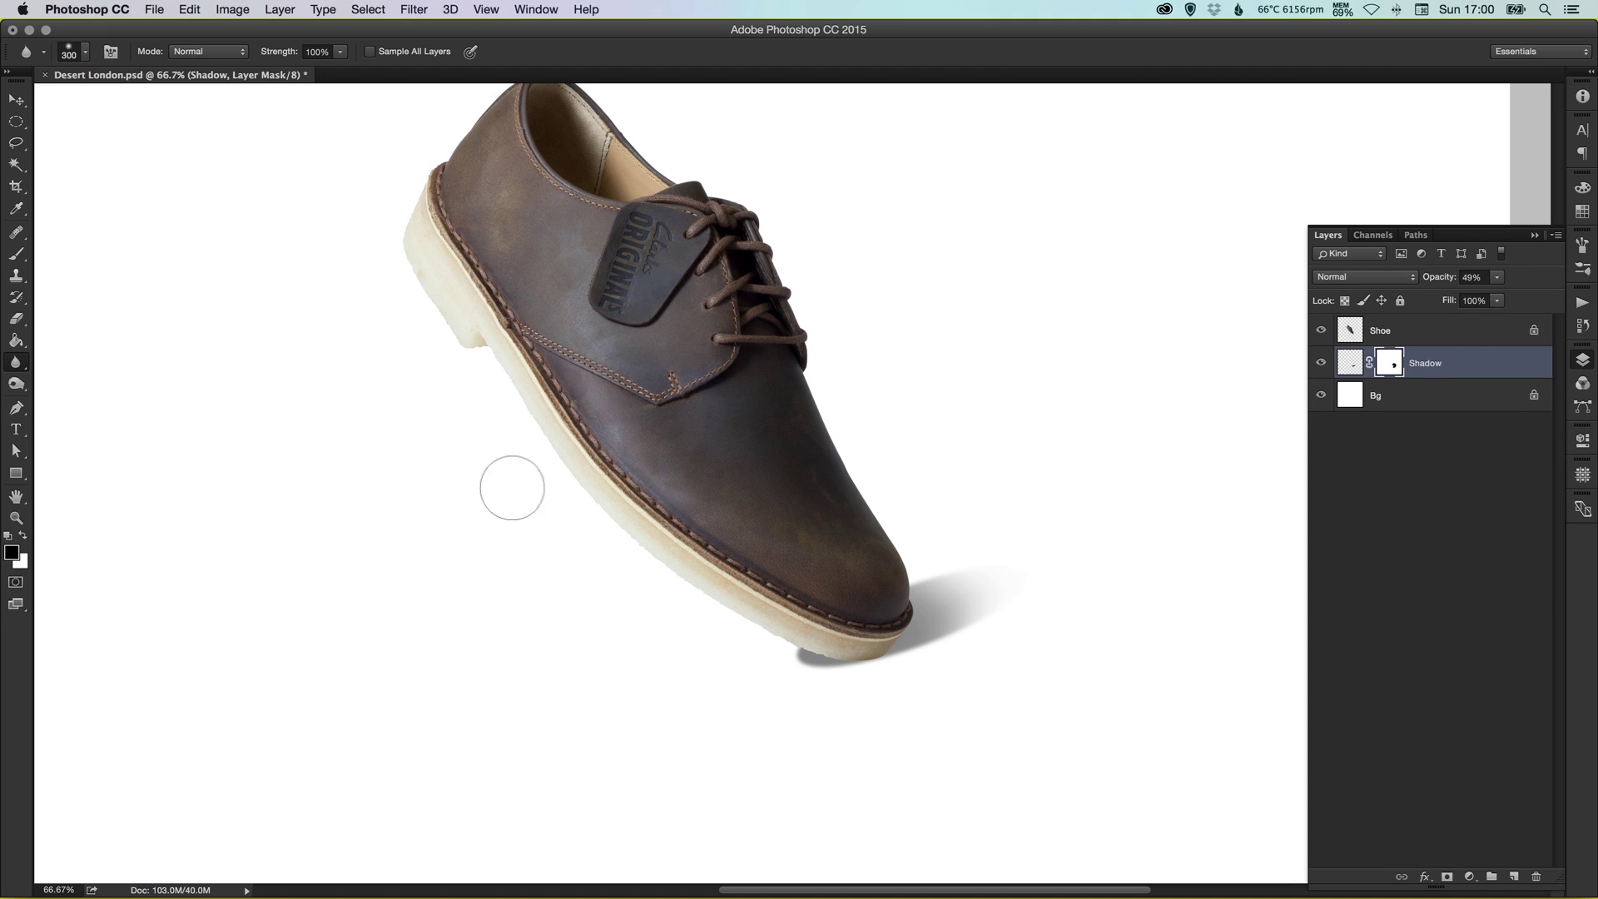
key(b)
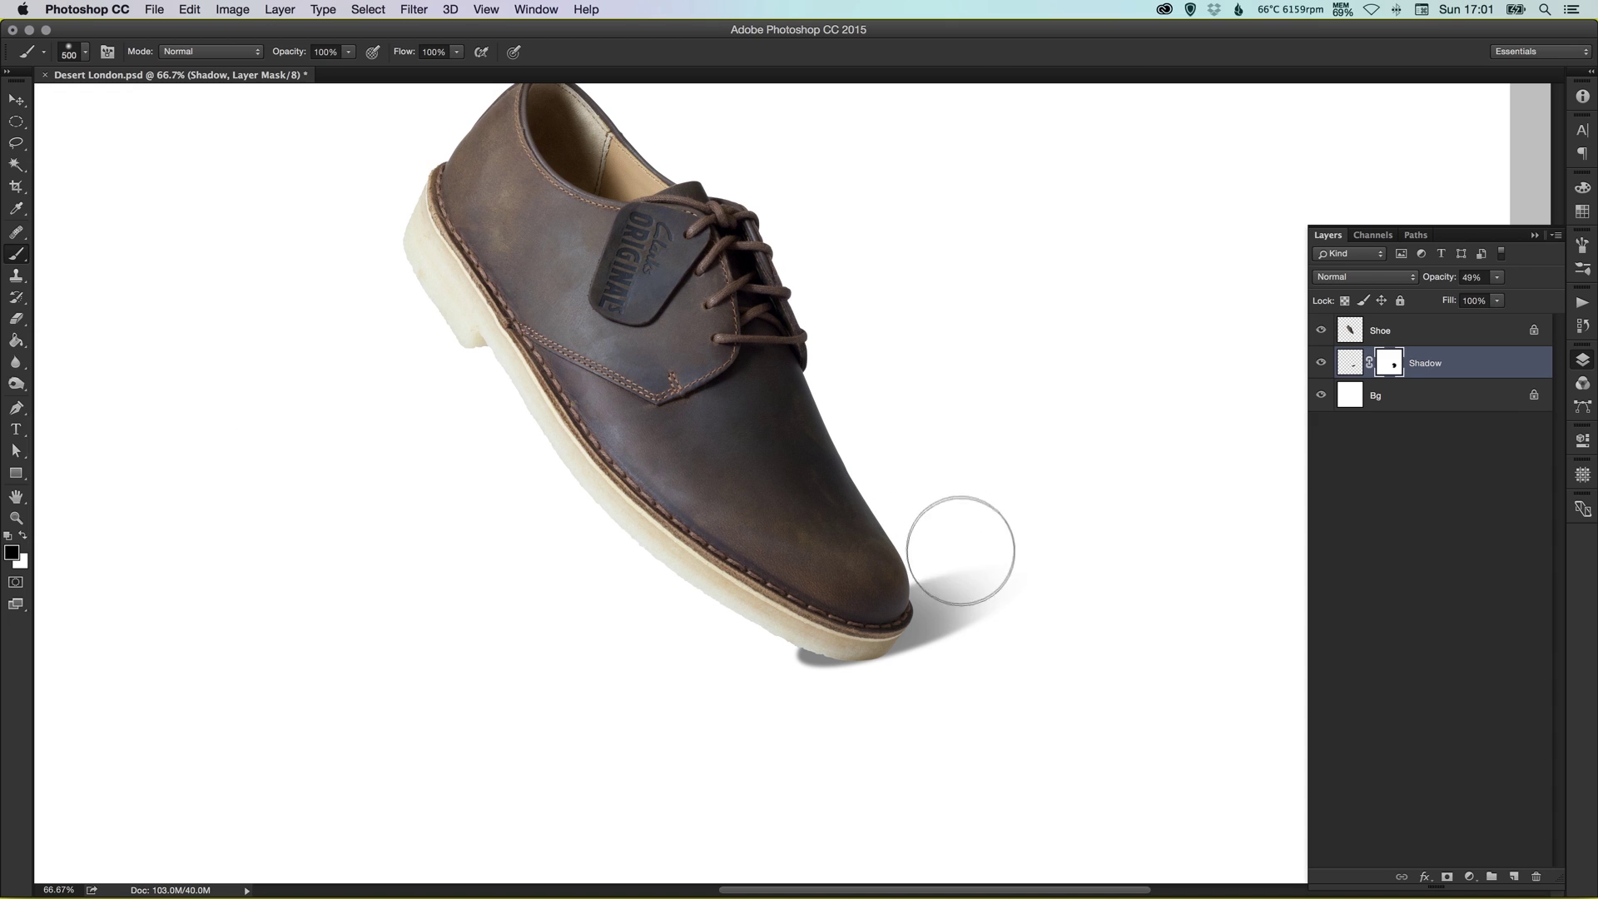
key(bracketleft)
key(bracketleft)
key(bracketleft)
key(bracketright)
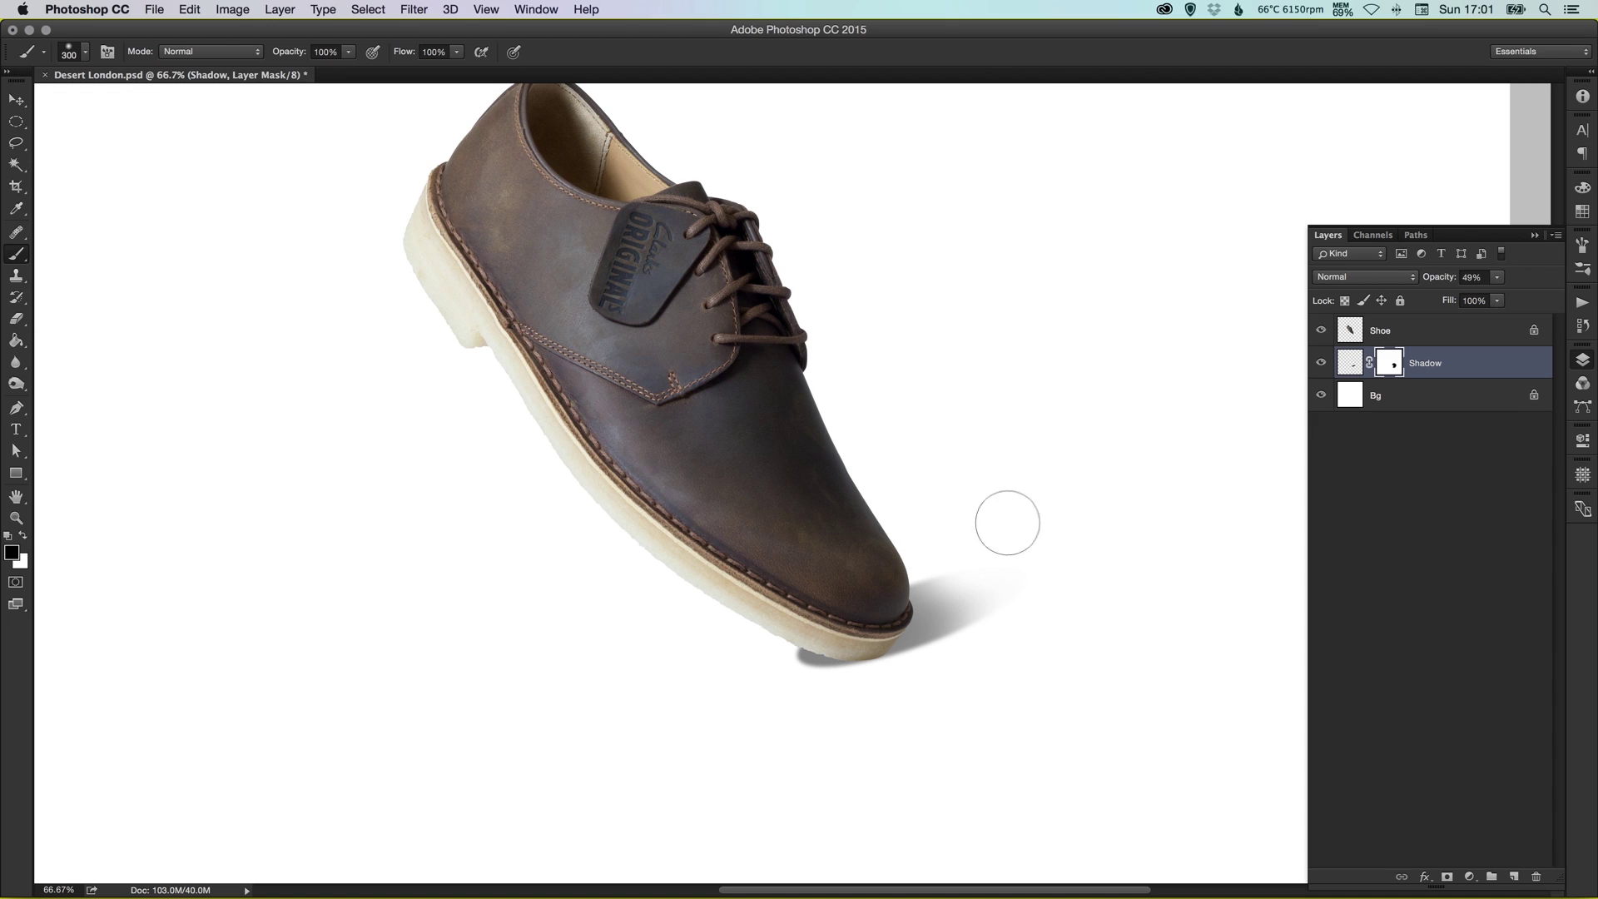
Add a new layer named 'Shadow 2'.
click(1514, 877)
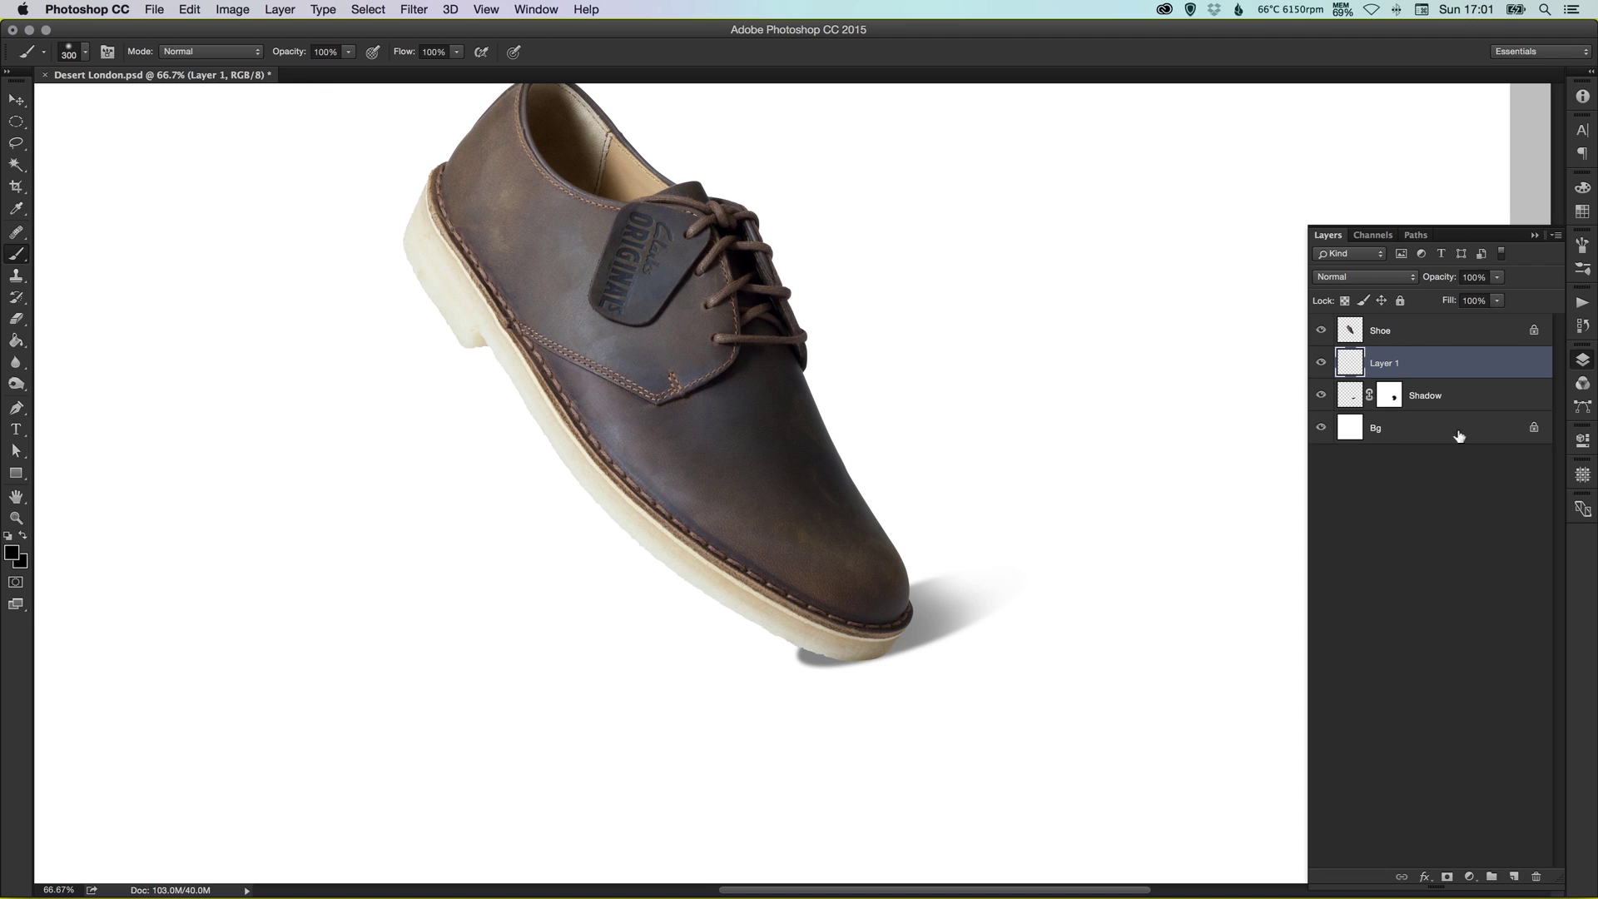
double_click(1384, 364)
text(Shadow 2)
key(Return)
Paint a dark shadow along the toe and sole and set Shadow 2 to 70% opacity.
click(902, 624)
click(896, 611)
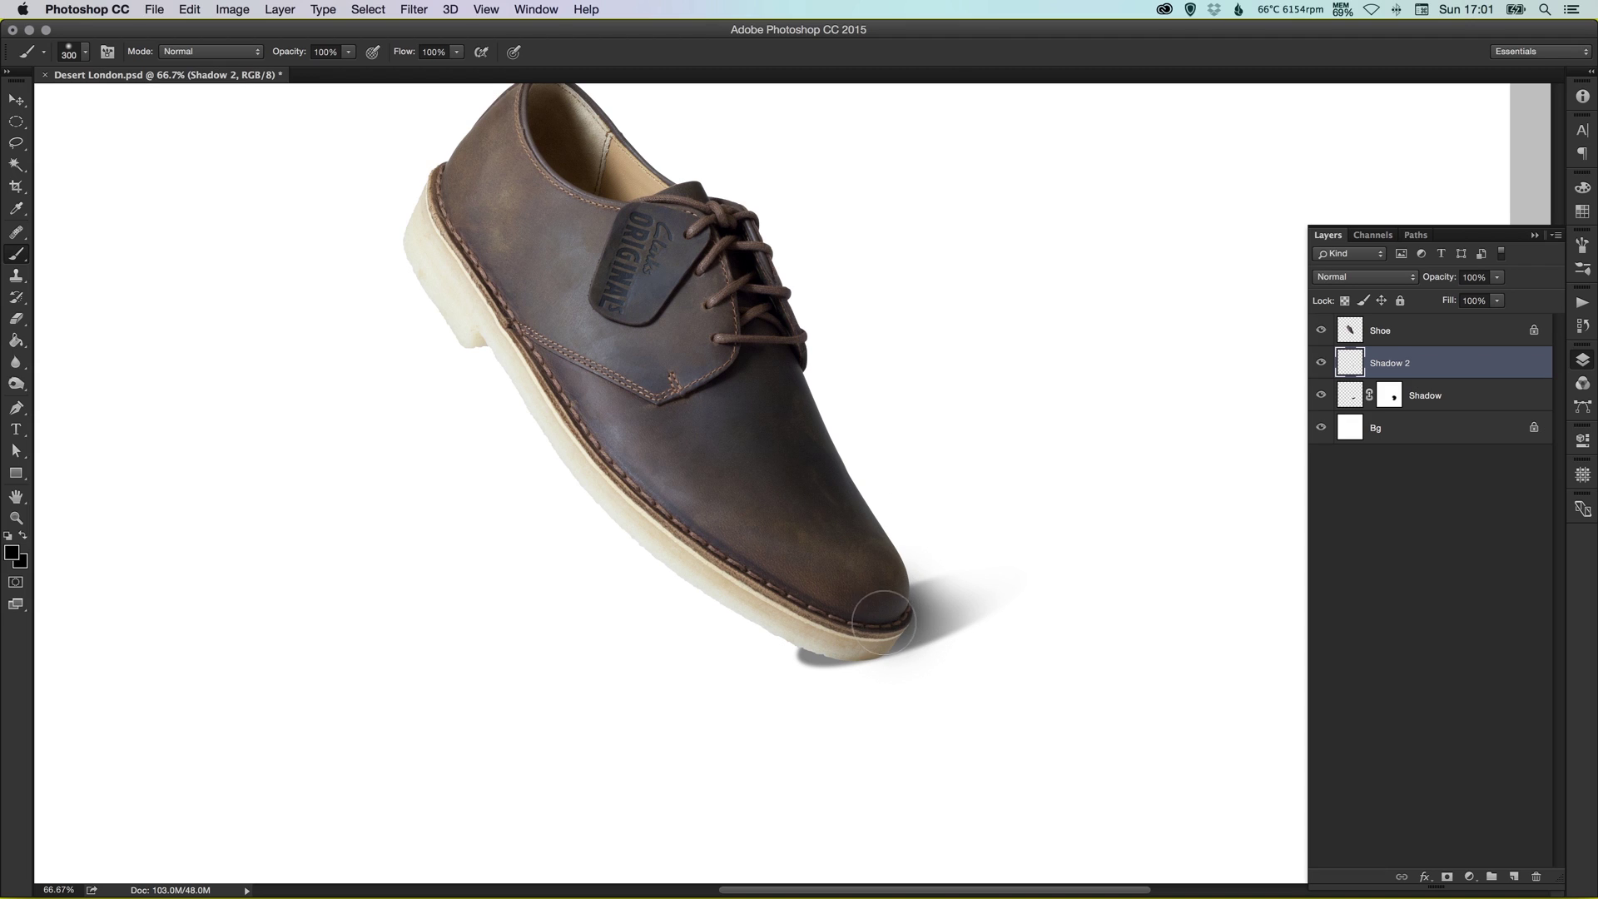
drag(884, 615, 844, 629)
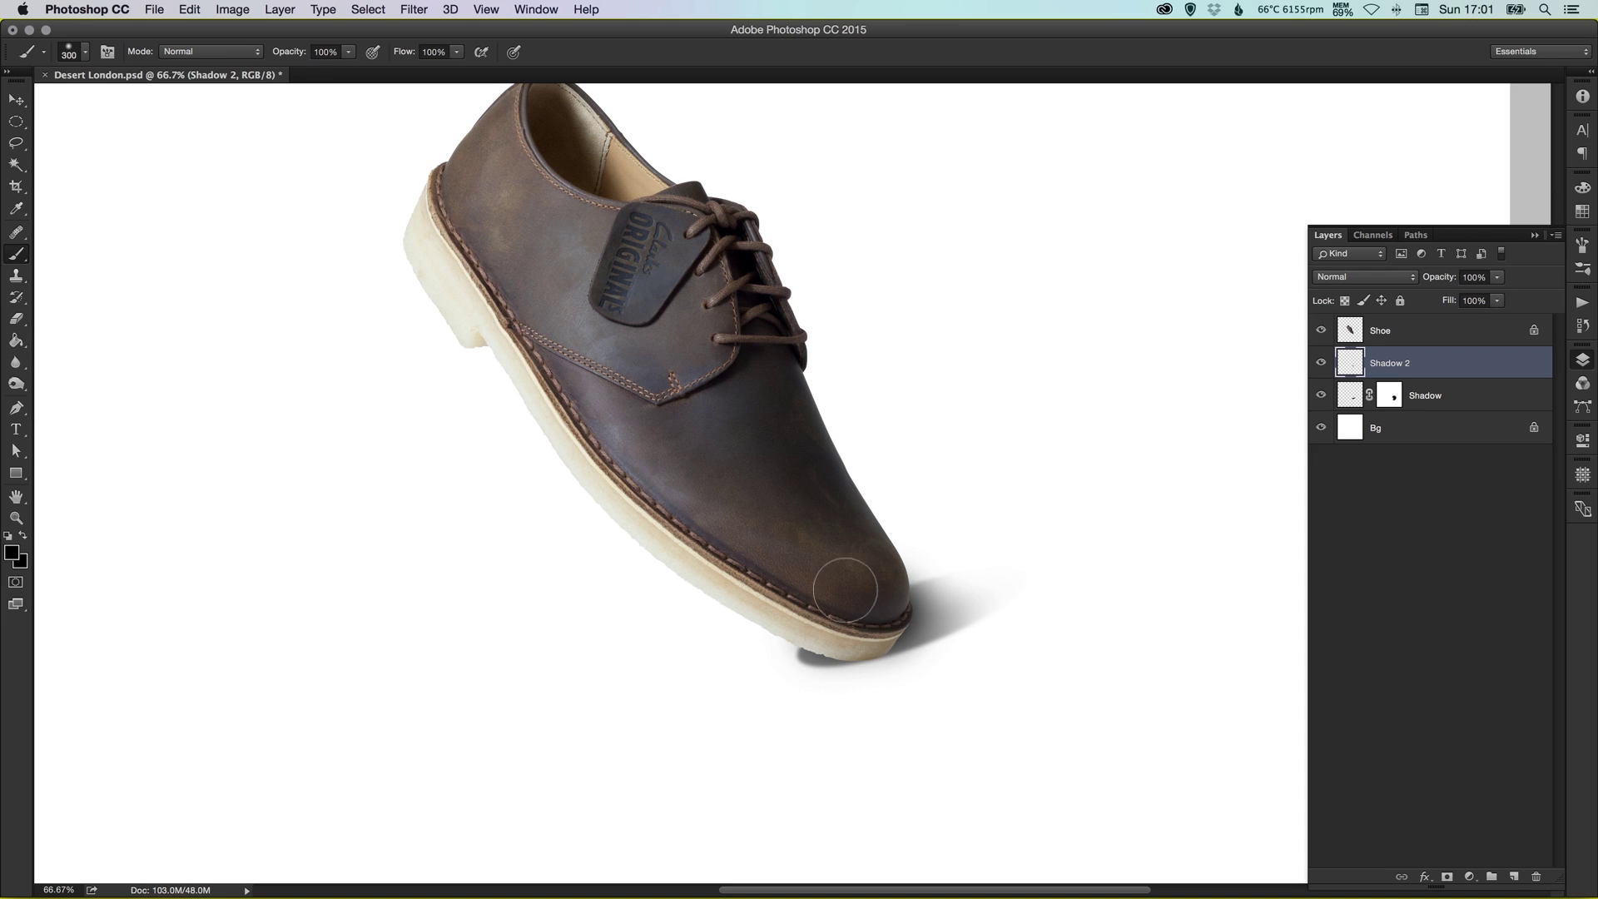
key(bracketright)
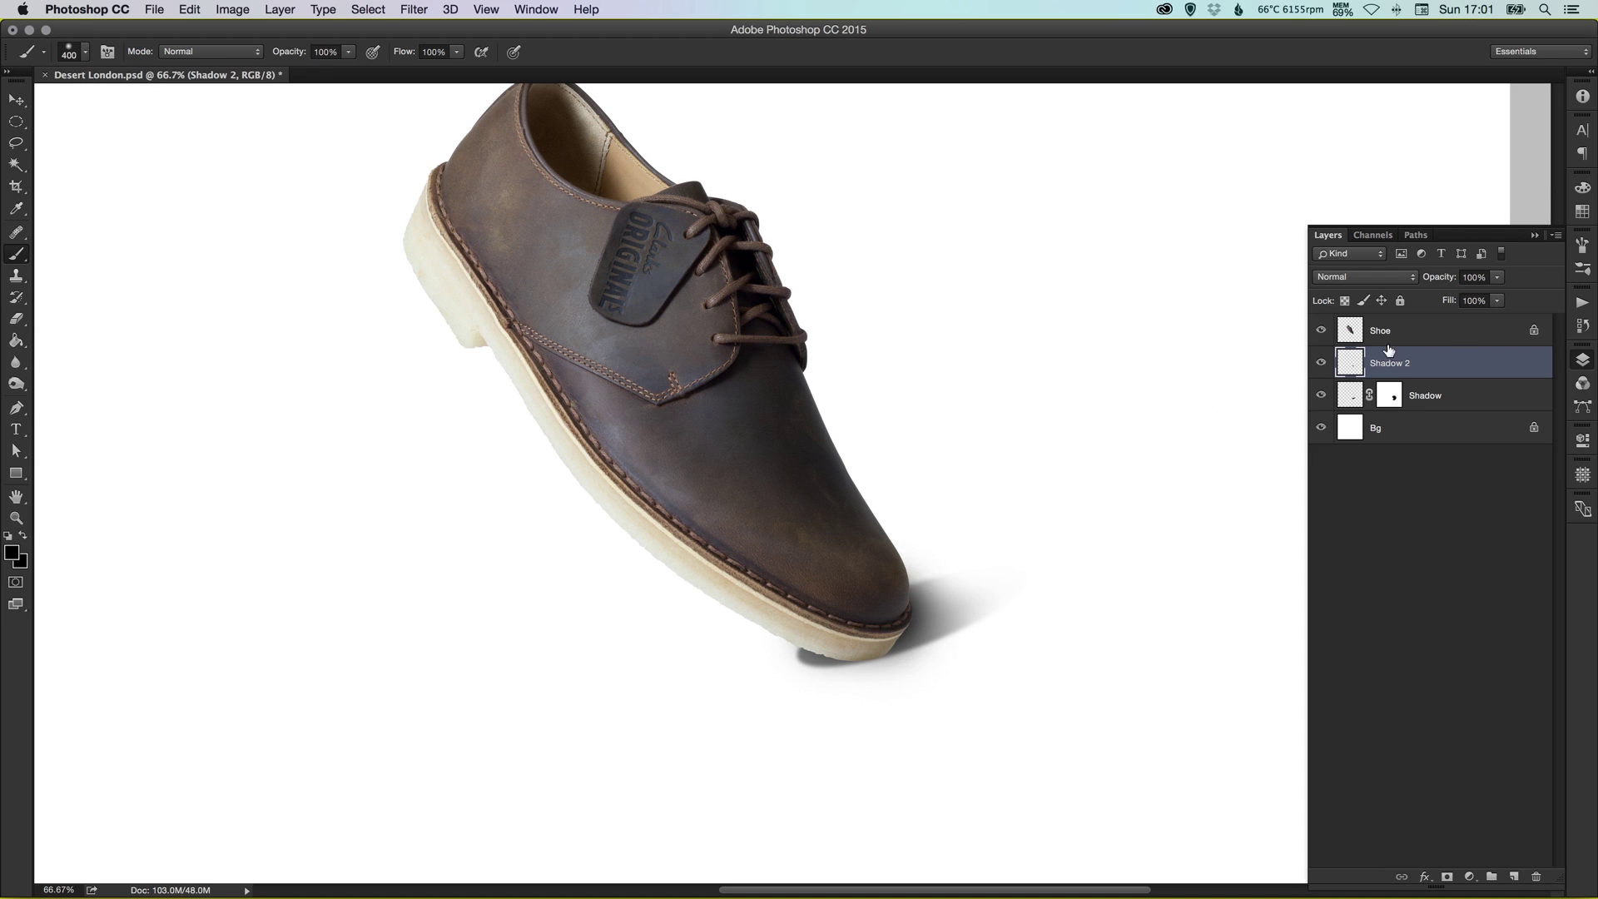
click(1499, 278)
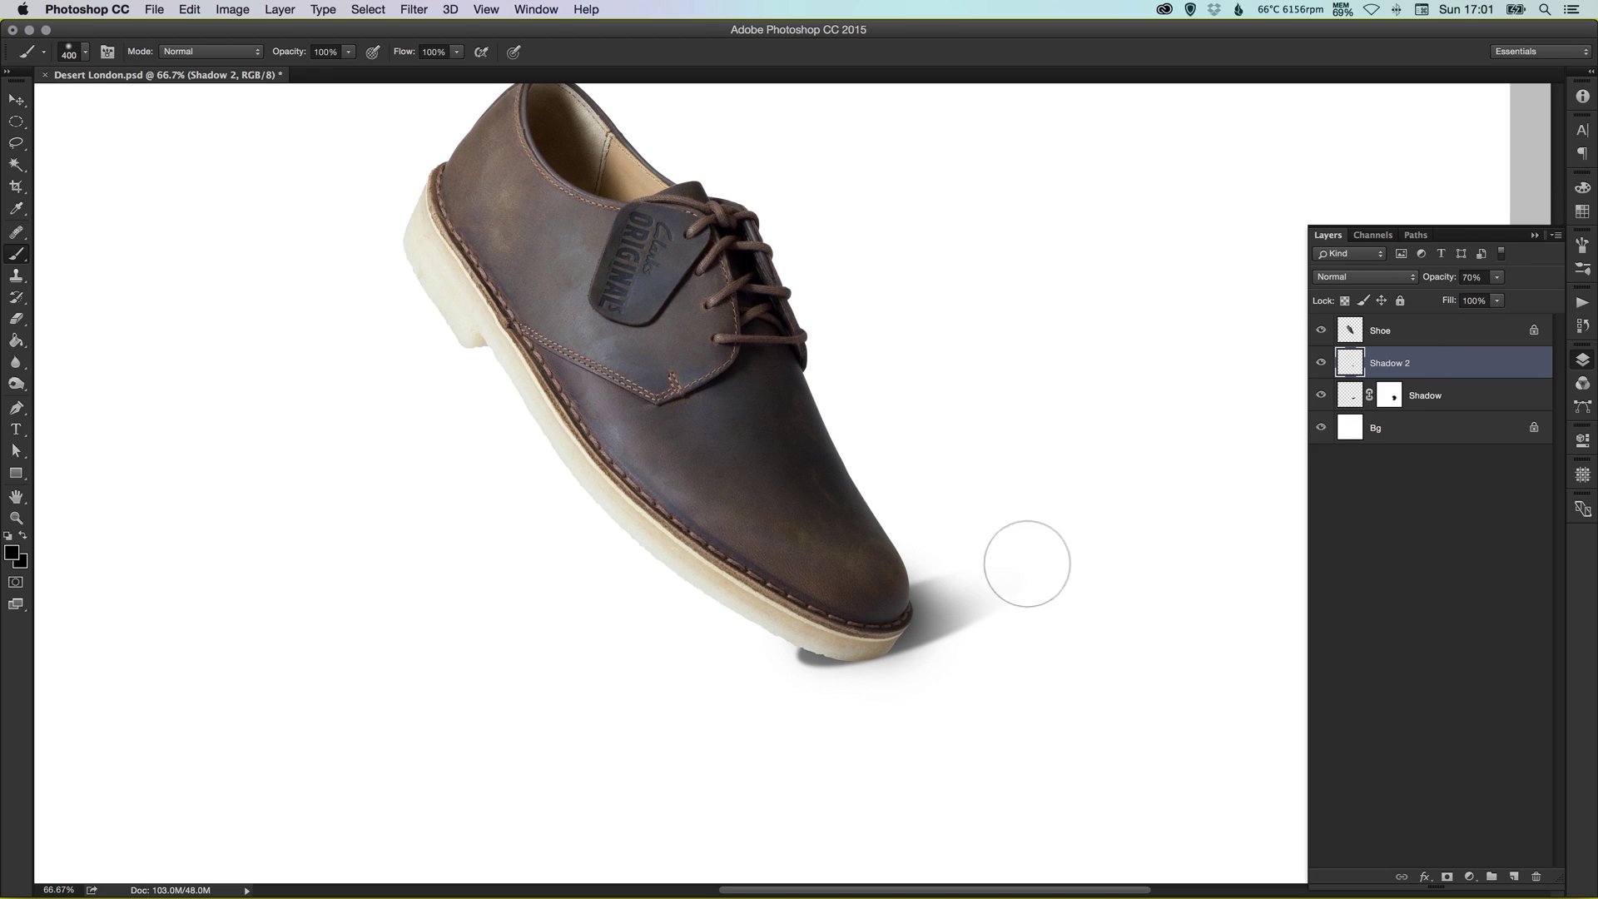
key(v)
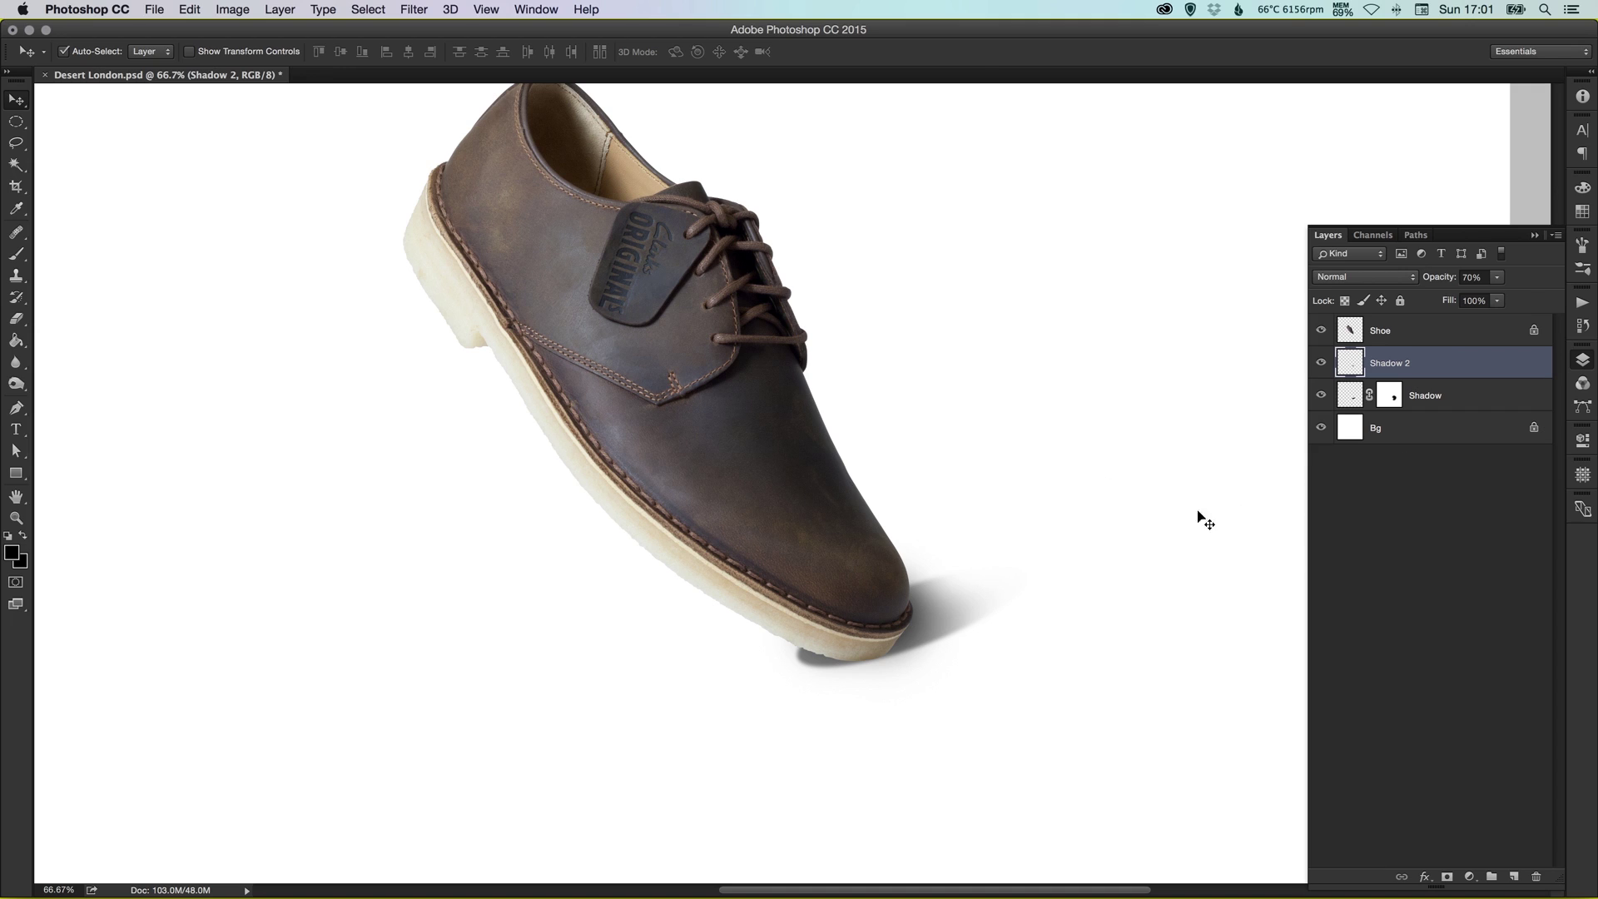
Blur the heel shadow on the Shadow layer and add a new layer above Shadow 2.
click(1414, 404)
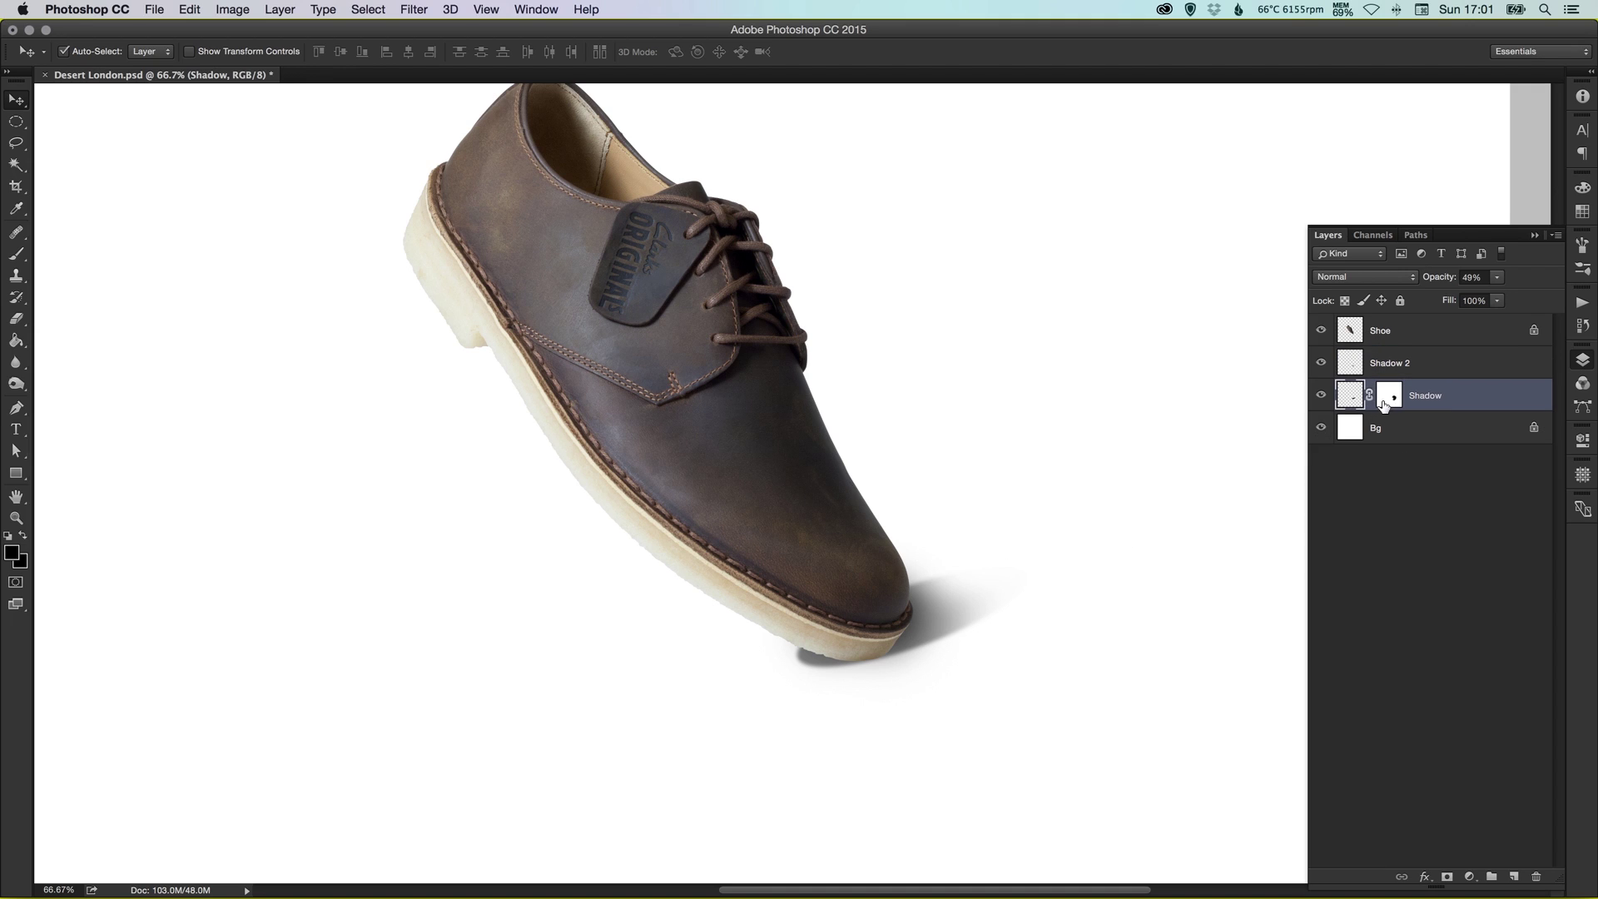
key(b)
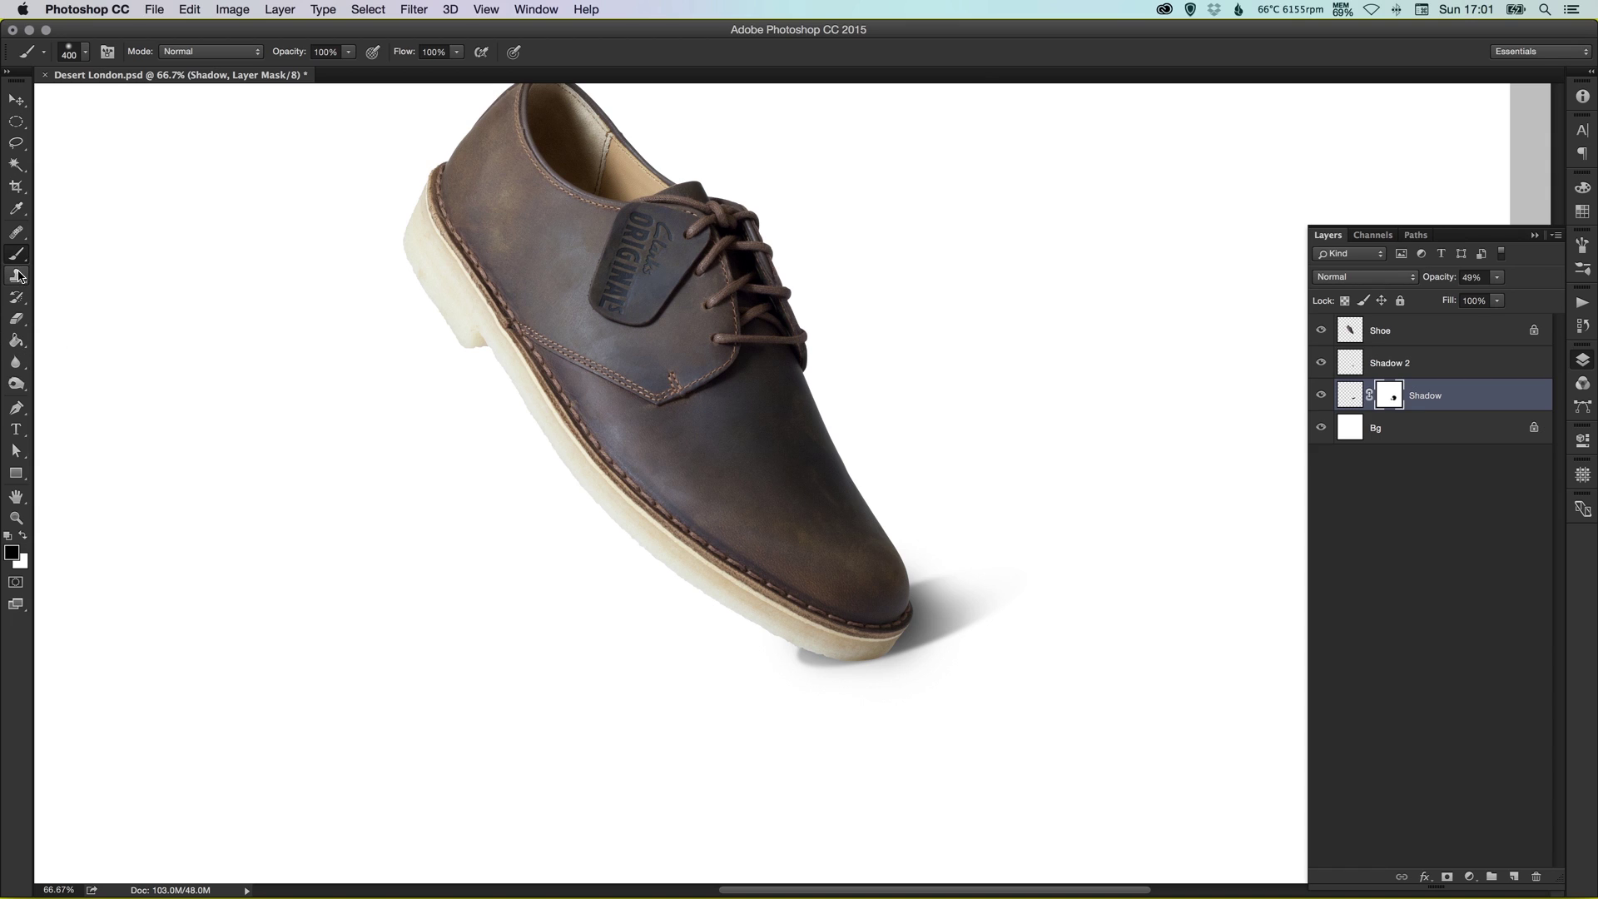
click(15, 362)
mouse_move(828, 688)
mouse_down()
mouse_move(778, 698)
mouse_move(793, 660)
mouse_move(822, 653)
mouse_move(802, 652)
mouse_up()
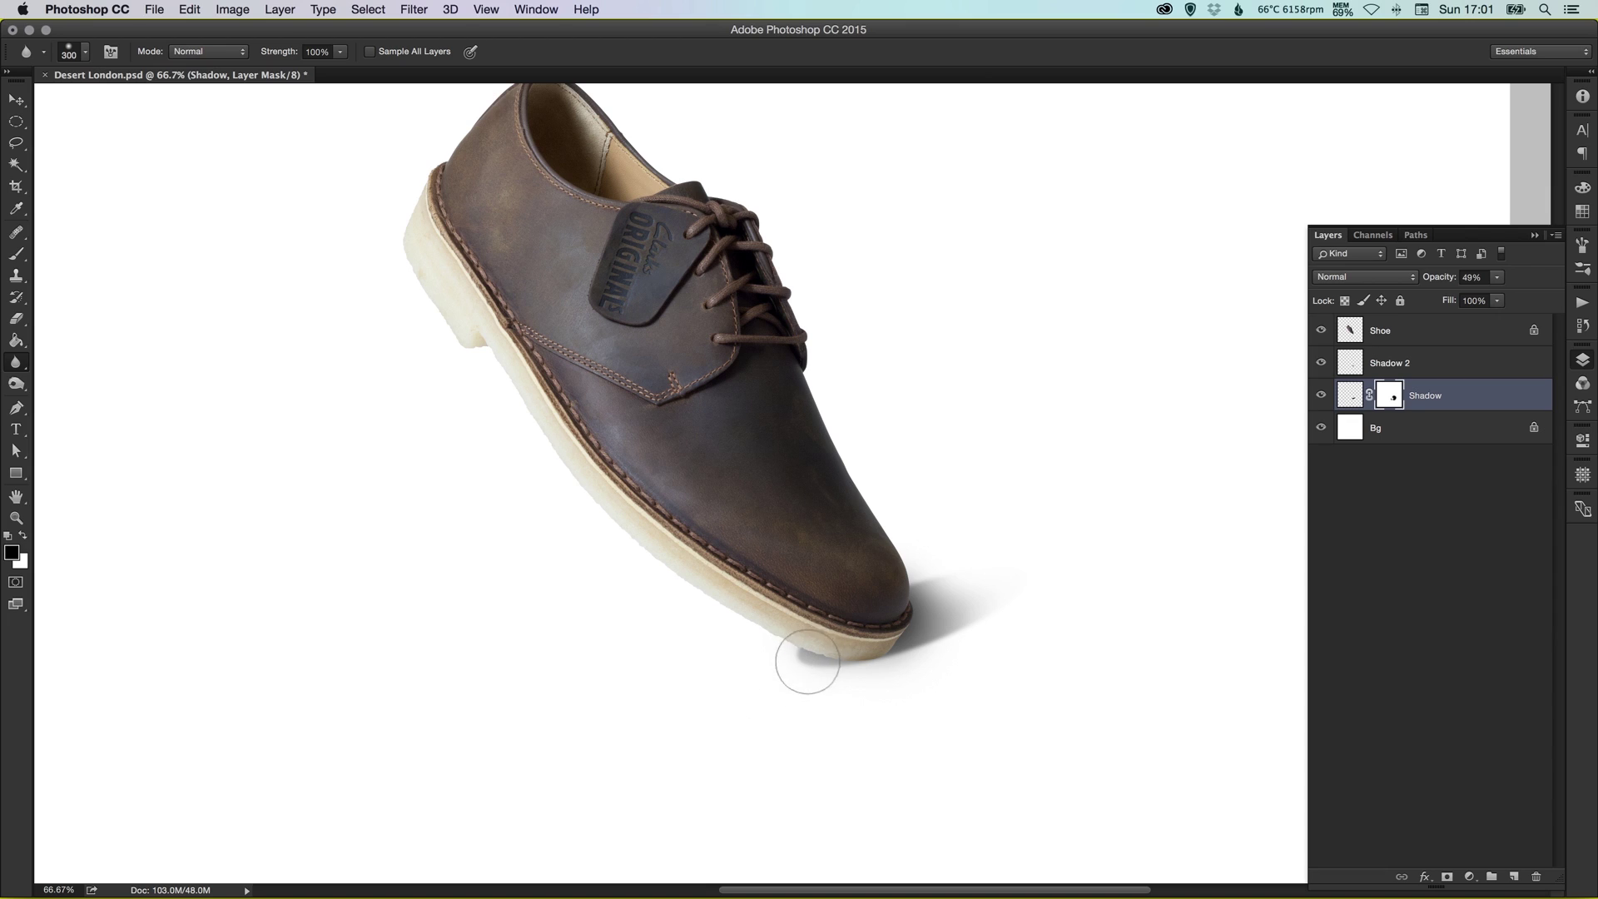
click(1419, 363)
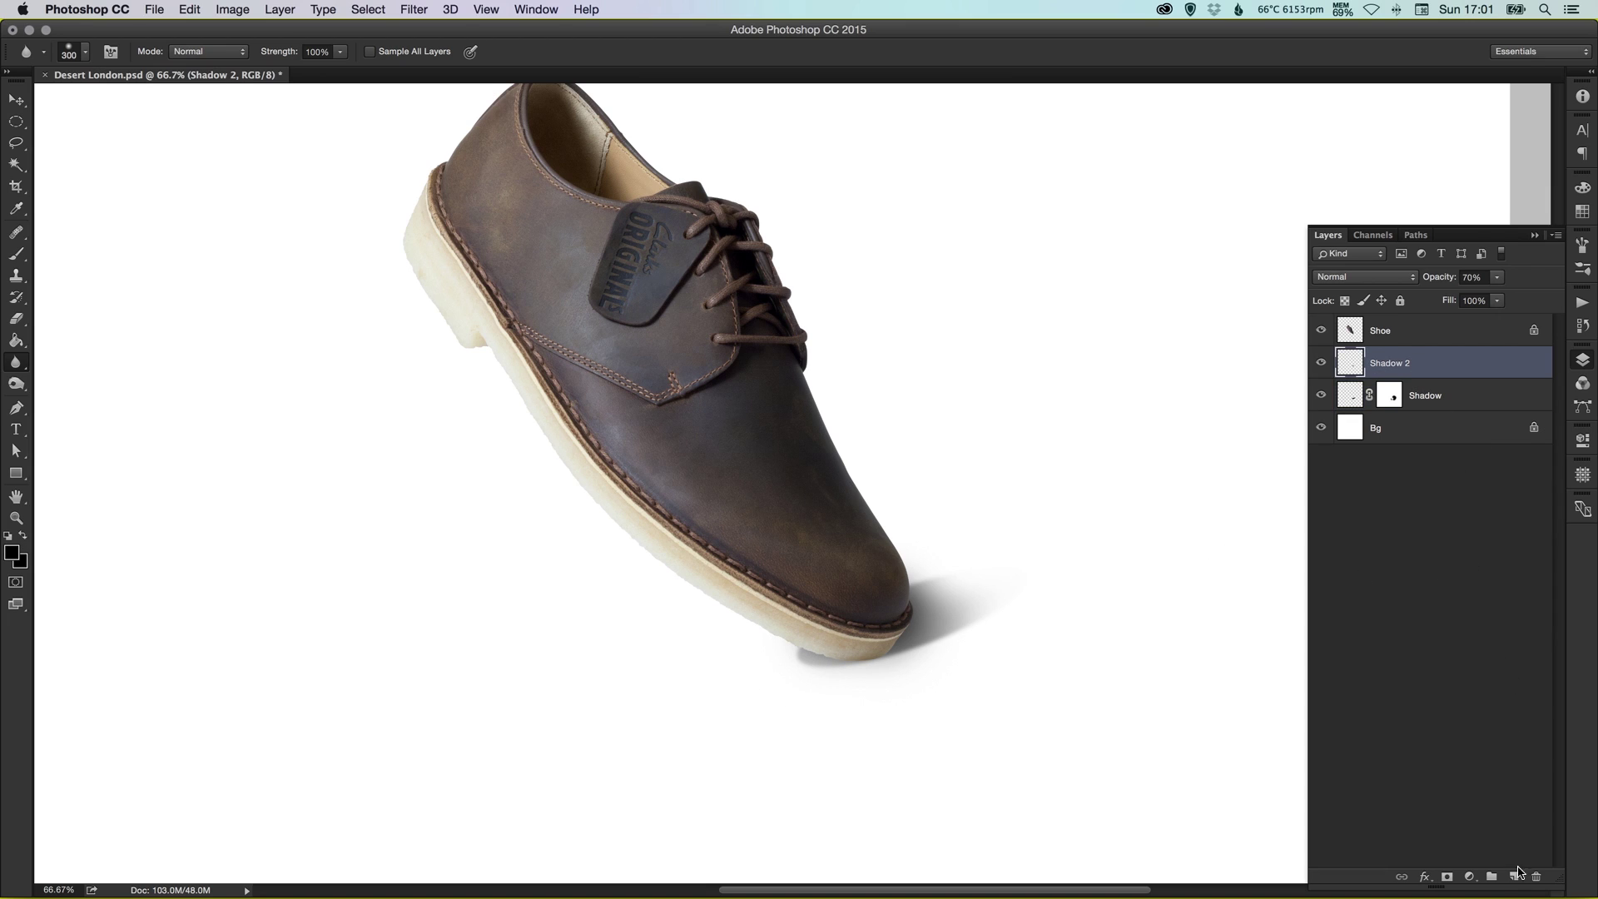
click(1515, 874)
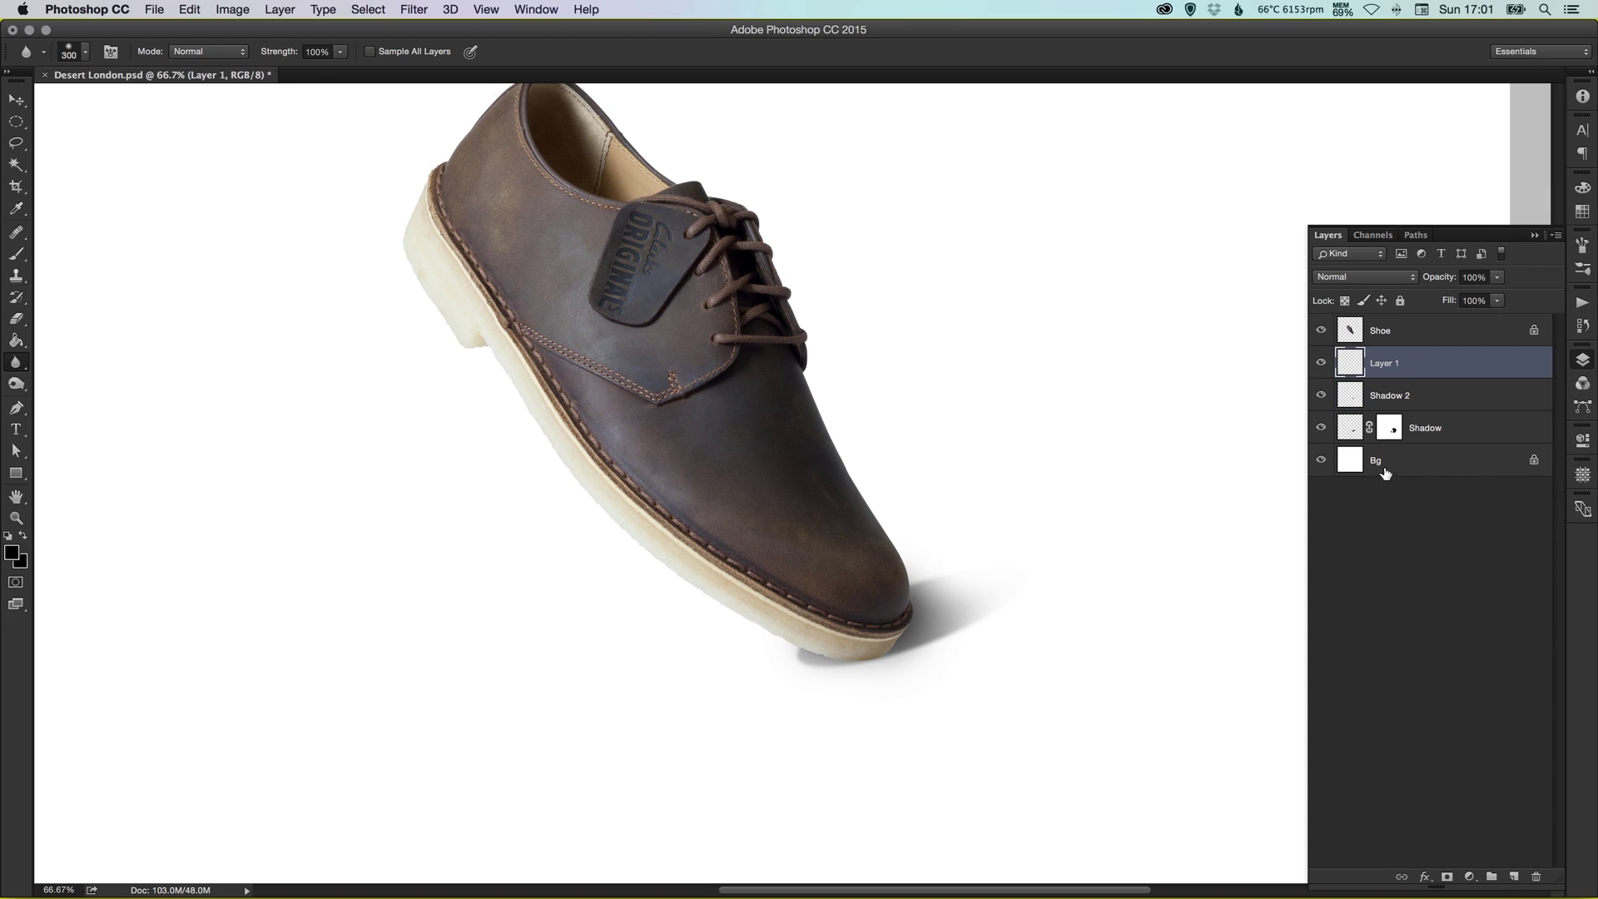
Rename the new layer 'Shadow 3' and fill a black ellipse below the toe.
double_click(1384, 363)
text(Shadow 3)
key(Return)
key(m)
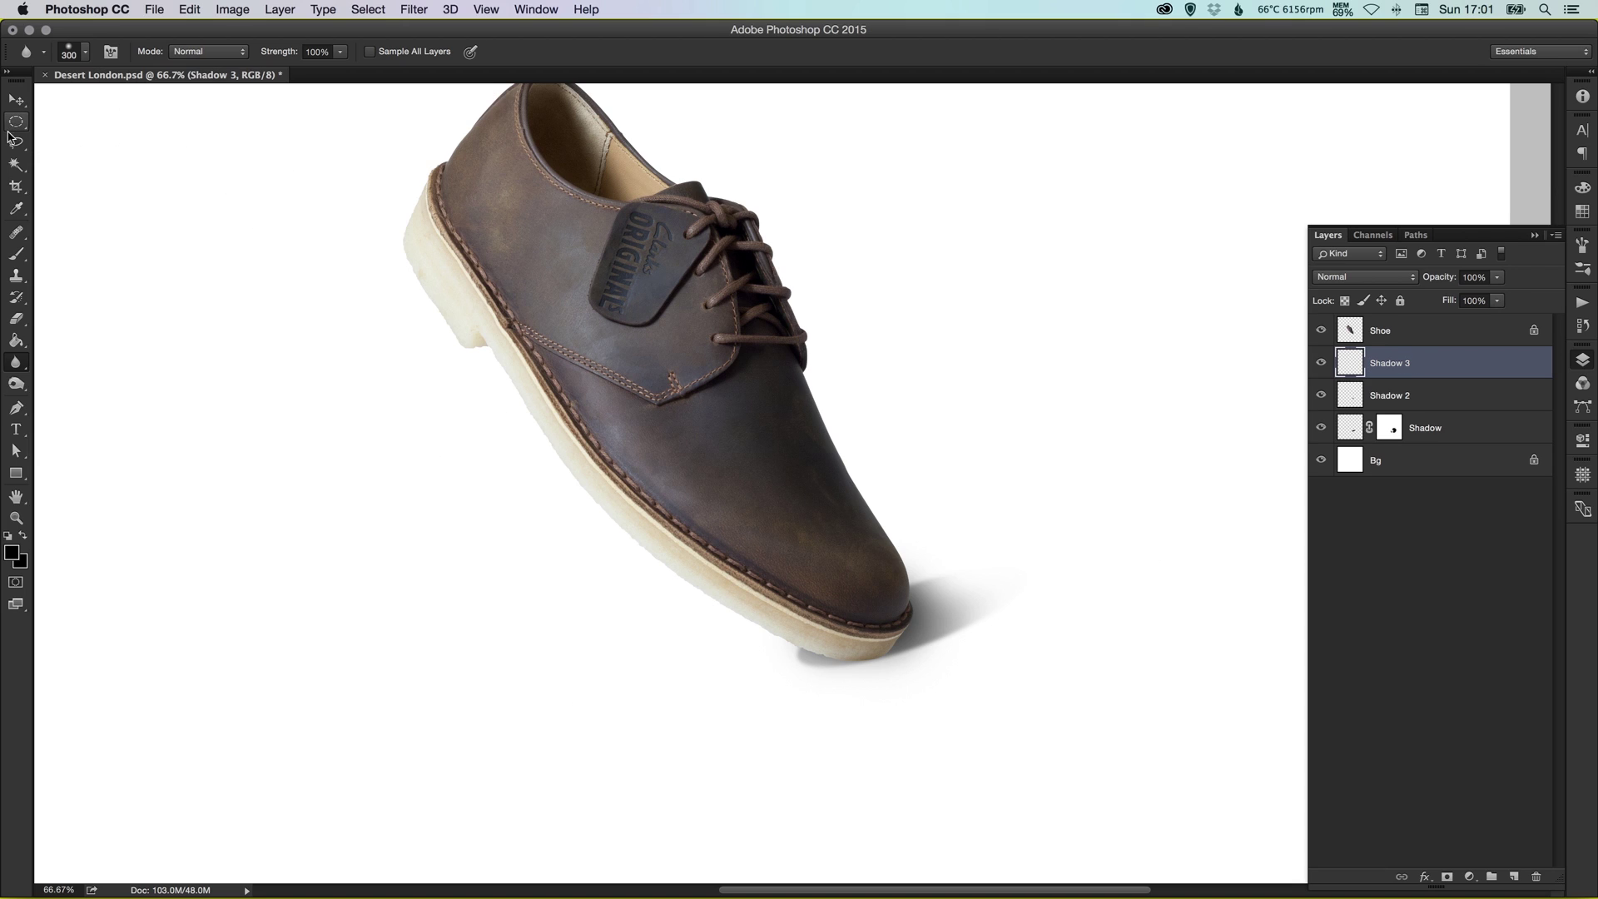
drag(497, 634, 801, 653)
key(alt+BackSpace)
key(v)
key(ctrl+t)
key(Return)
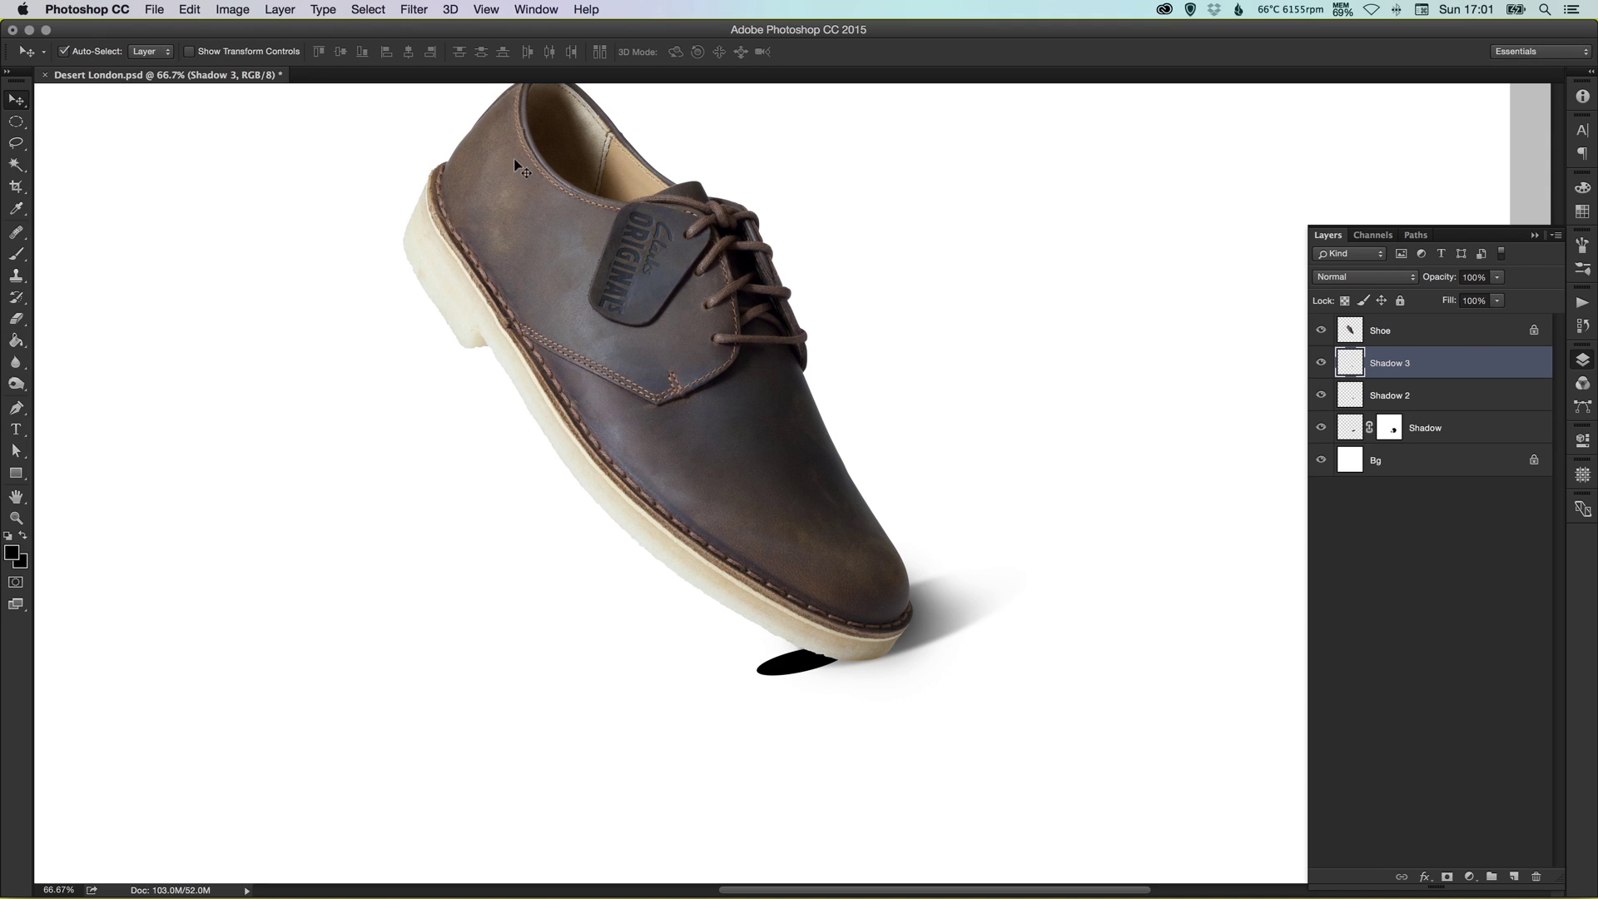
Apply a 12-pixel Gaussian Blur to the toe shadow and lower its opacity to 50%.
click(413, 10)
mouse_move(506, 208)
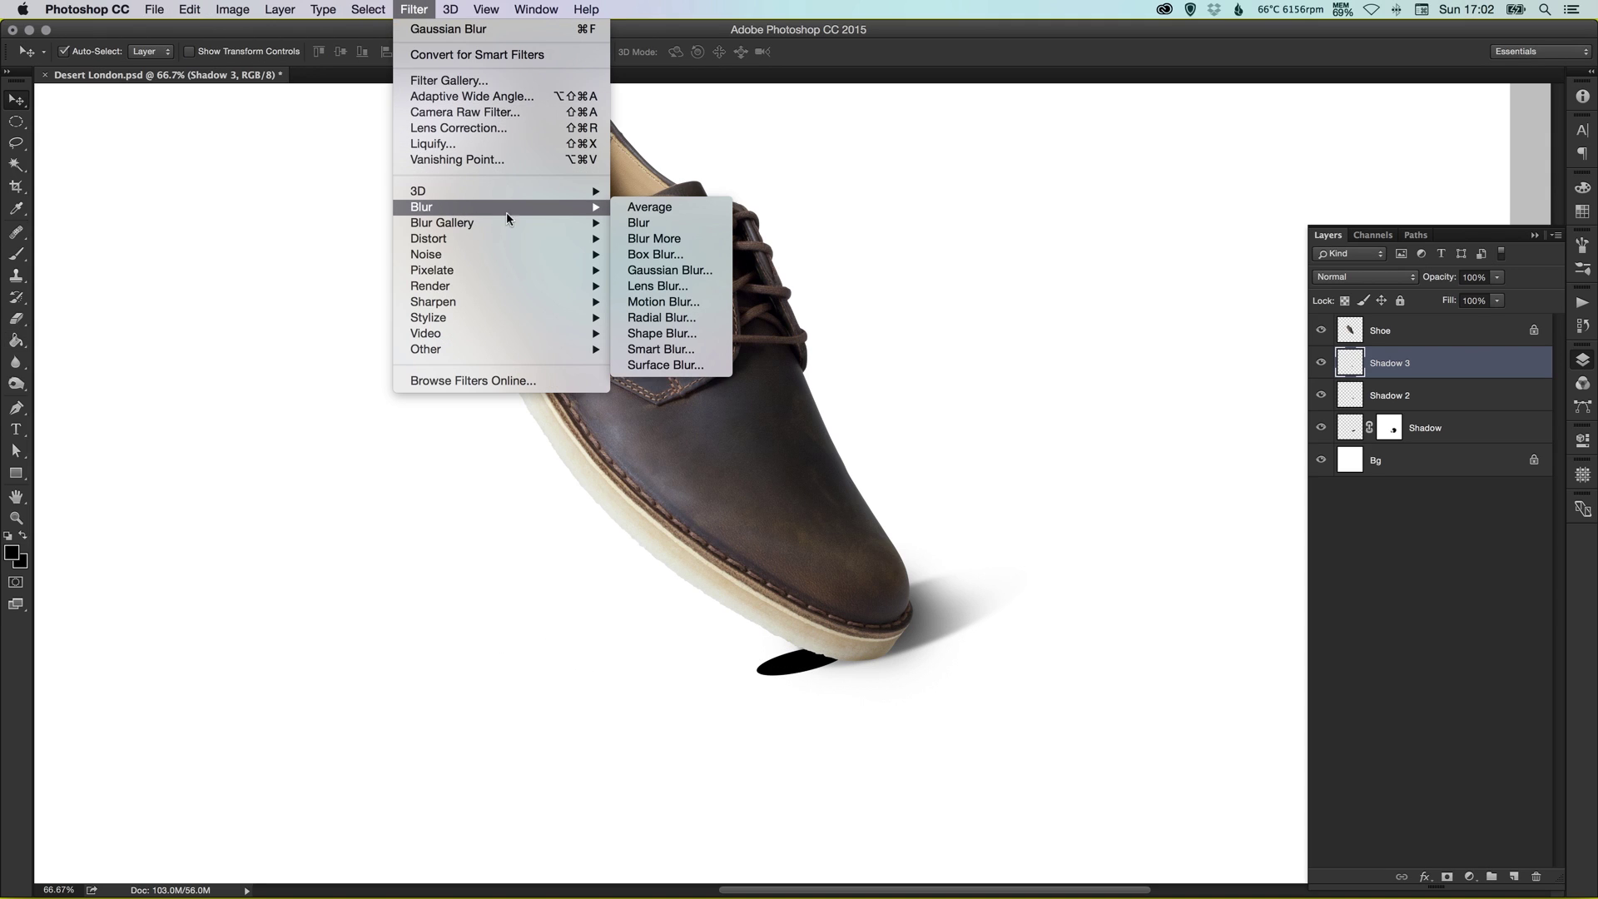
click(674, 271)
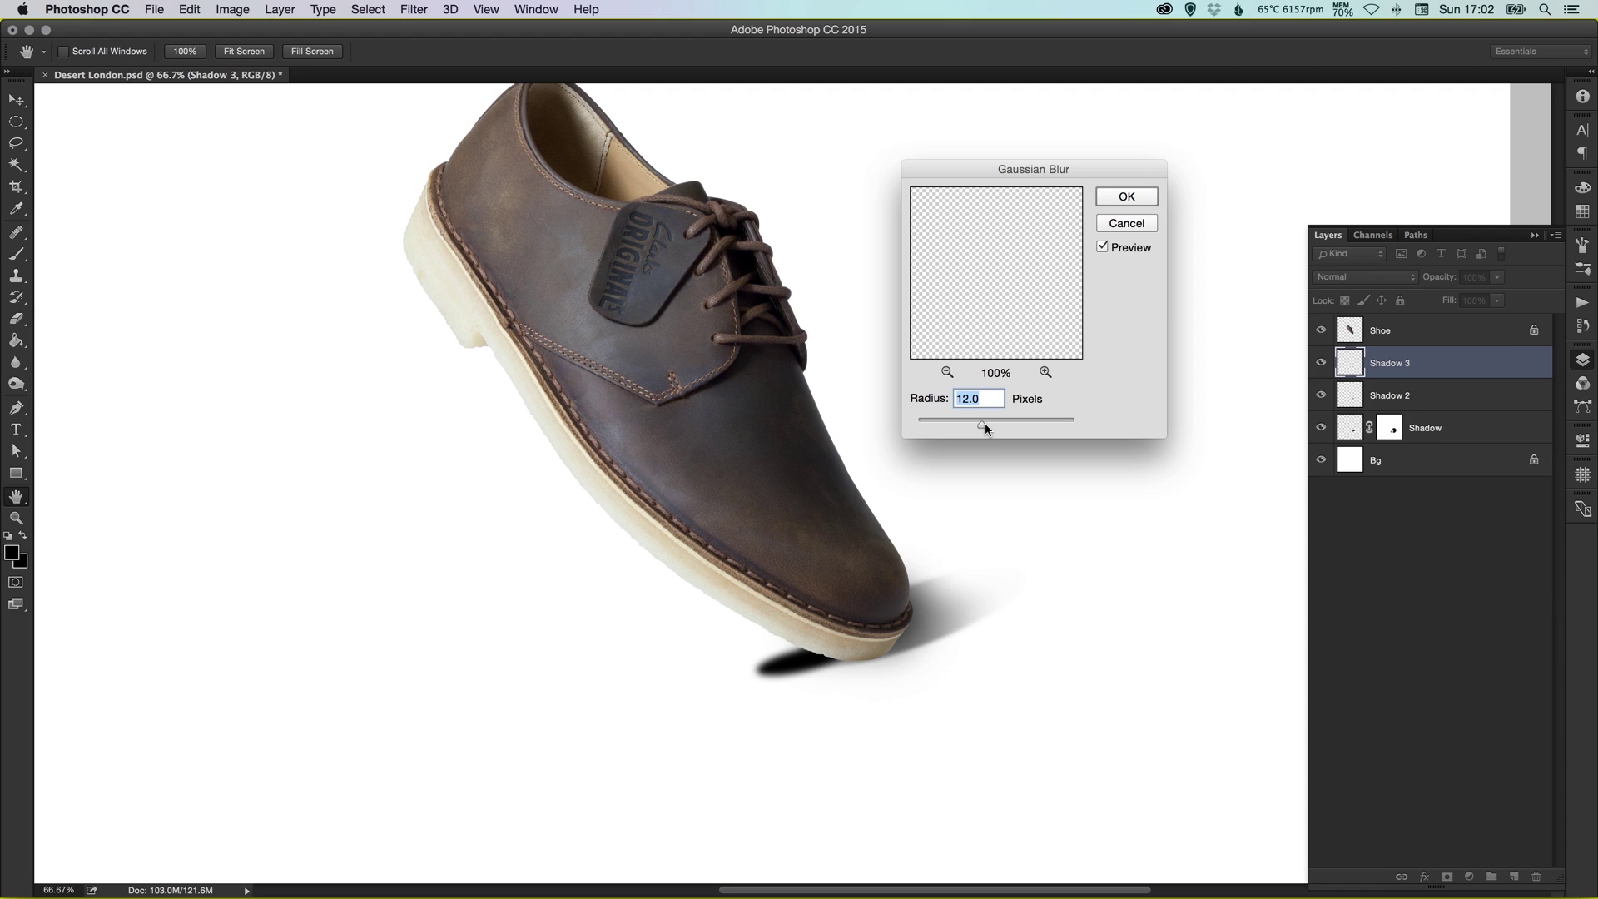
click(1123, 202)
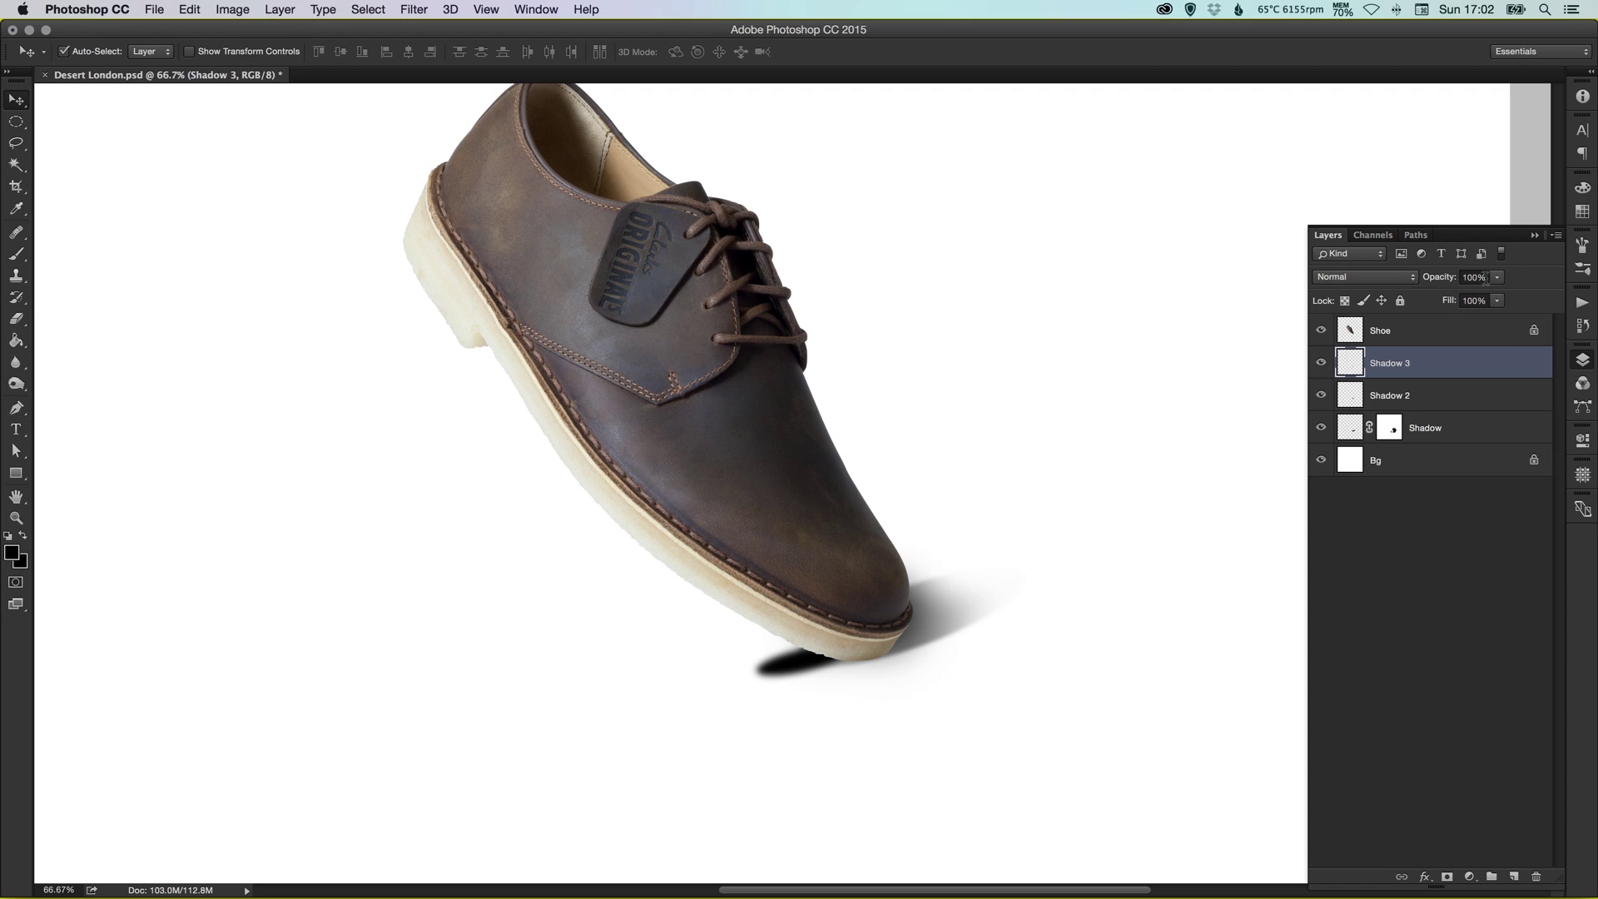
drag(1496, 278, 1458, 297)
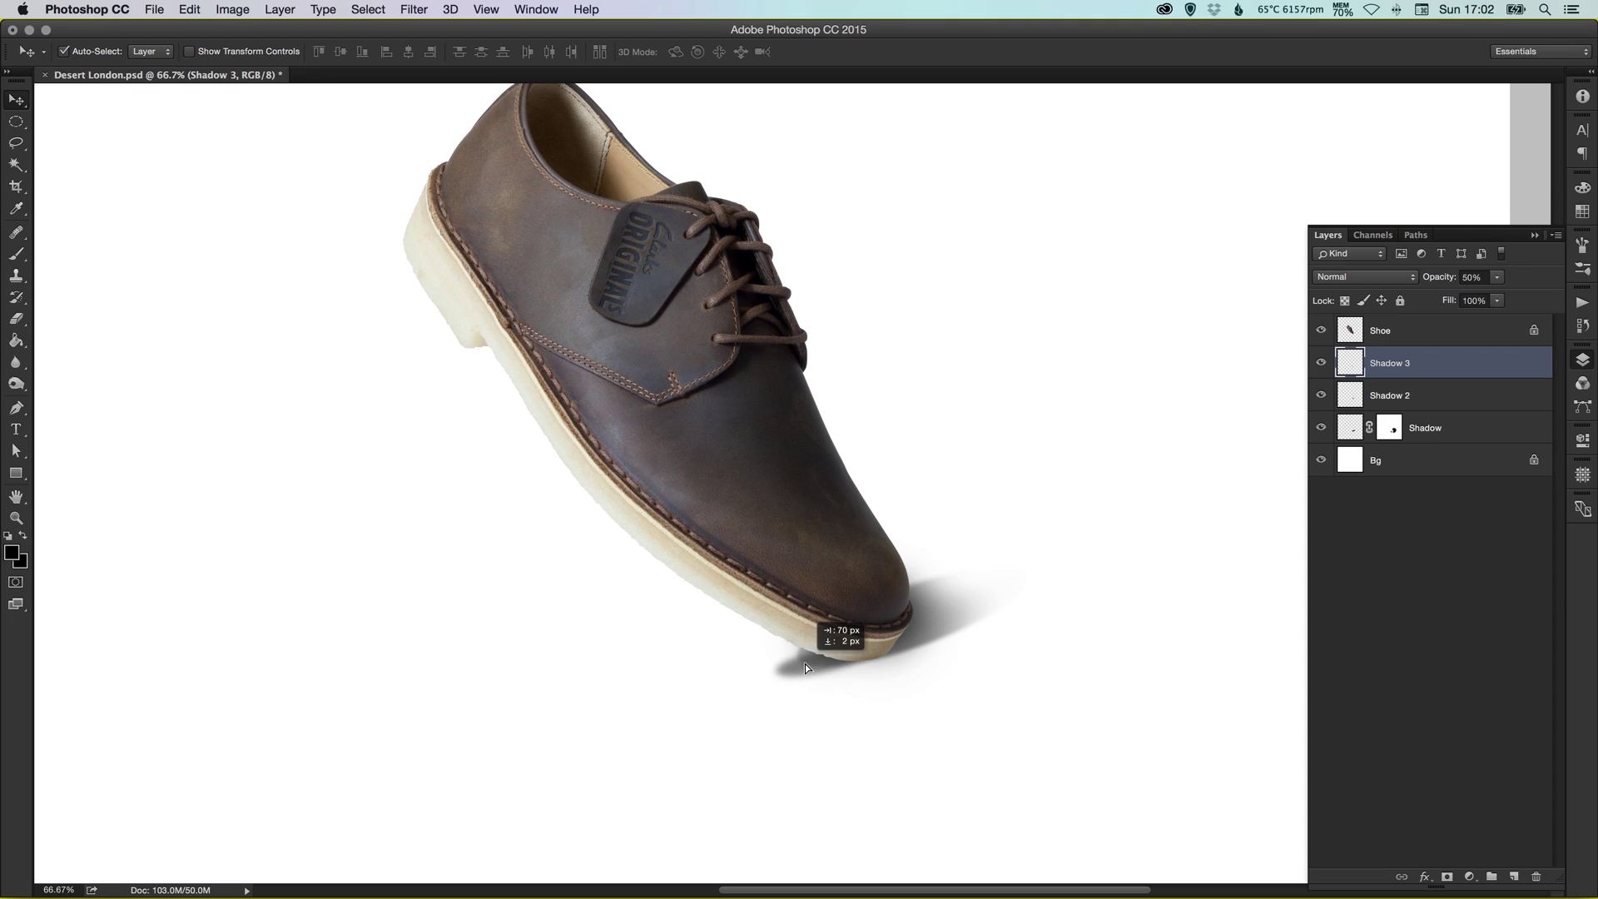
Transform the toe shadow once, then briefly target the Shadow layer's mask.
key(super+t)
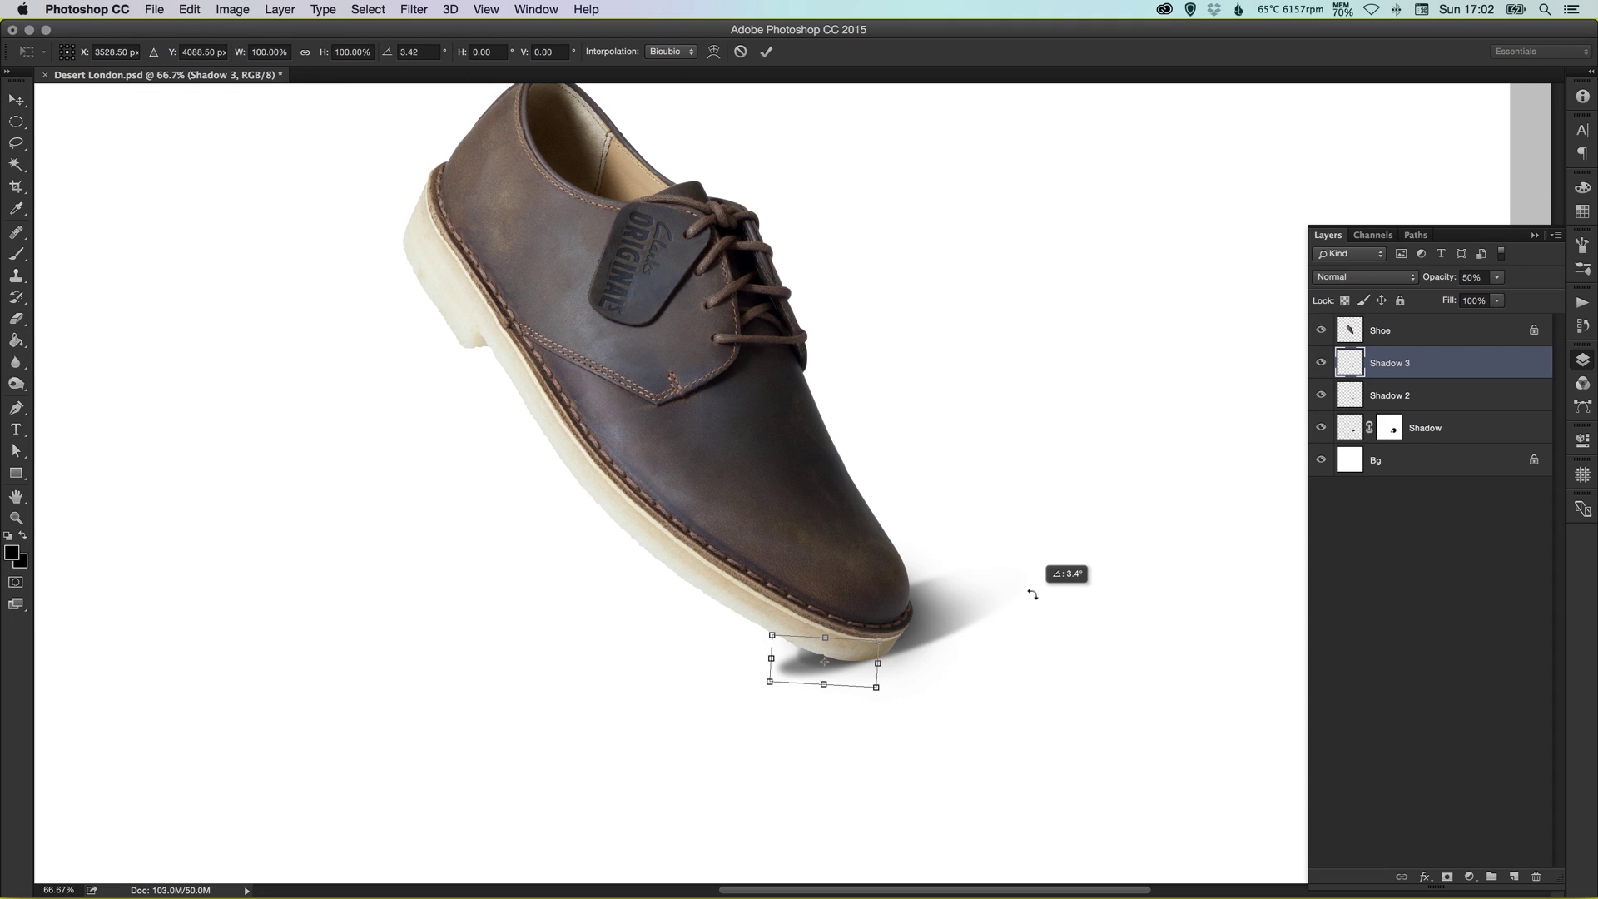
double_click(799, 670)
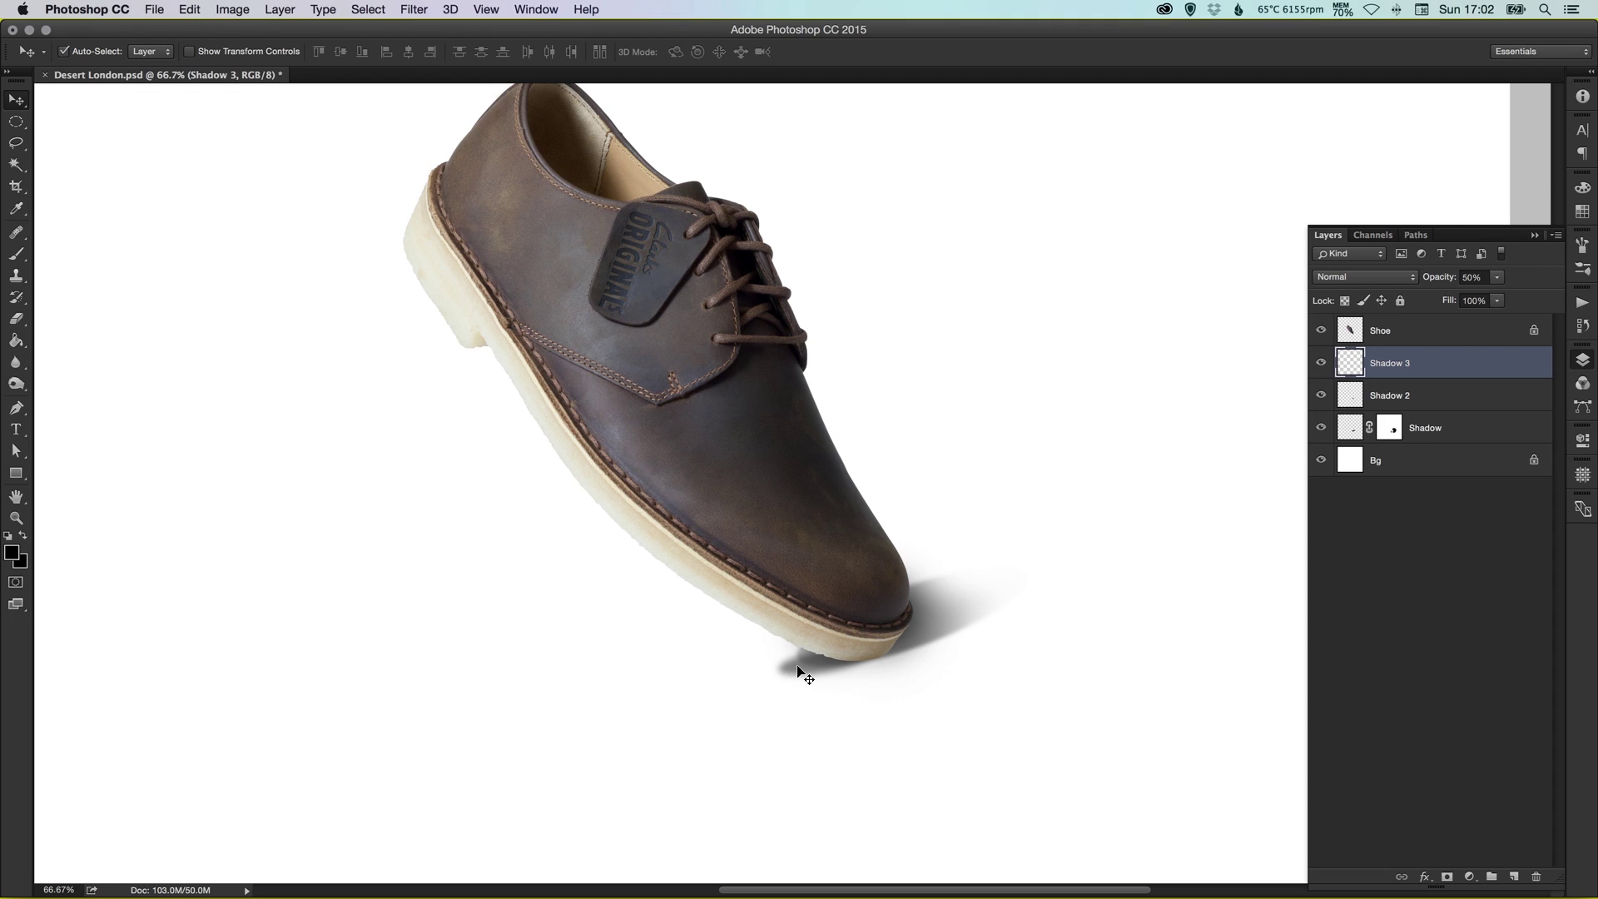
click(1382, 432)
key(b)
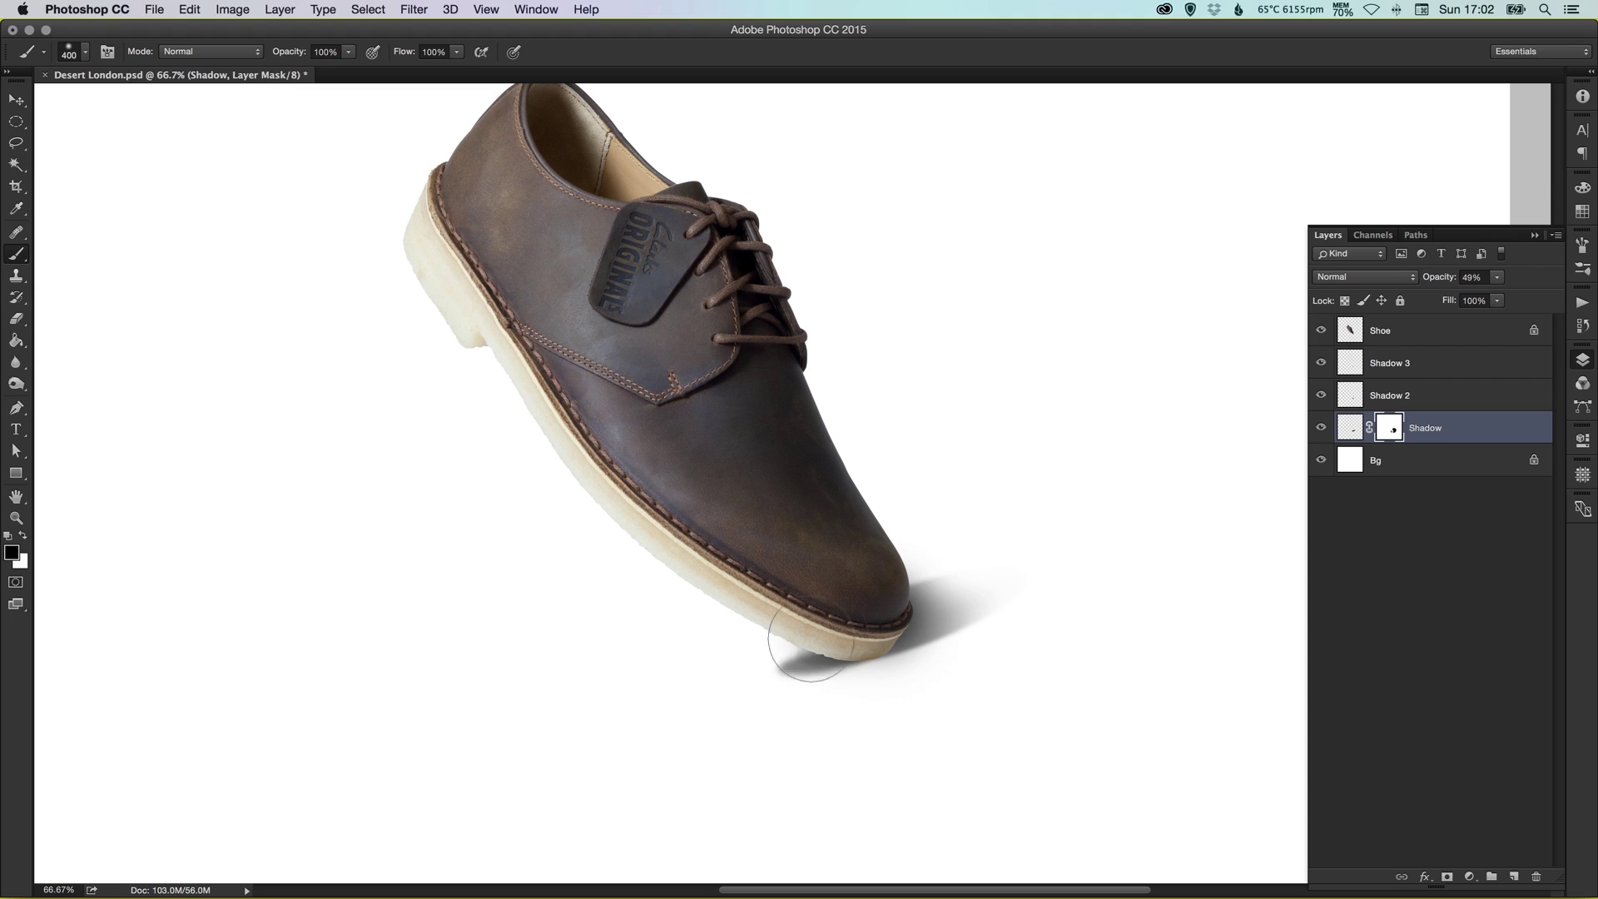
key(v)
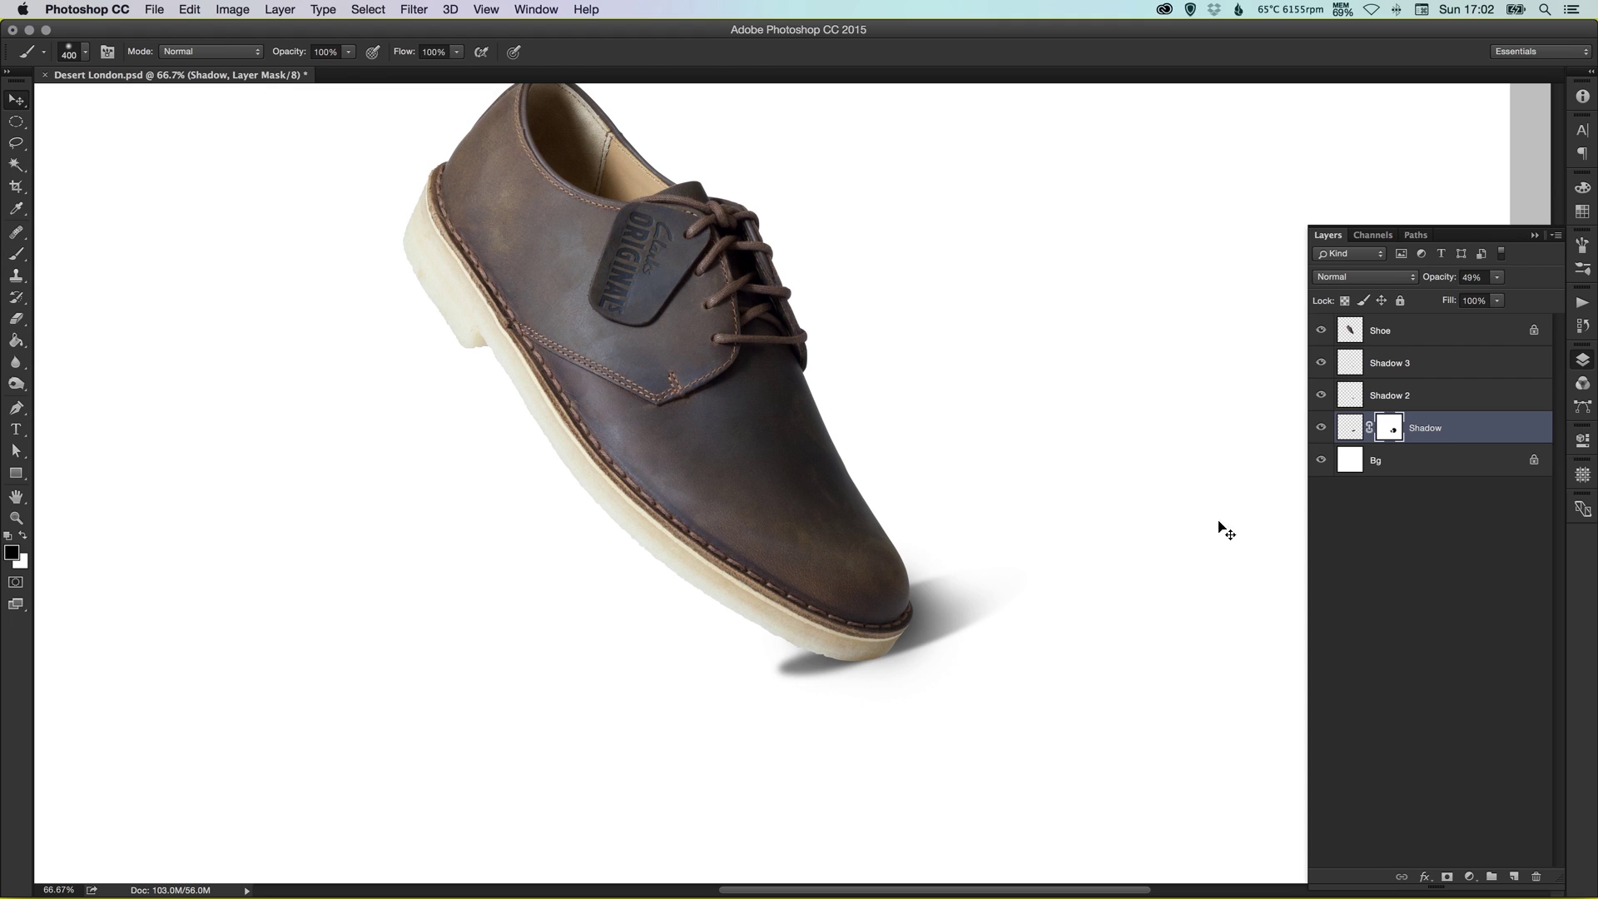
Flatten and tilt Shadow 3 about -5°, nudge it under the sole, and add a mask.
click(1415, 364)
key(ctrl+t)
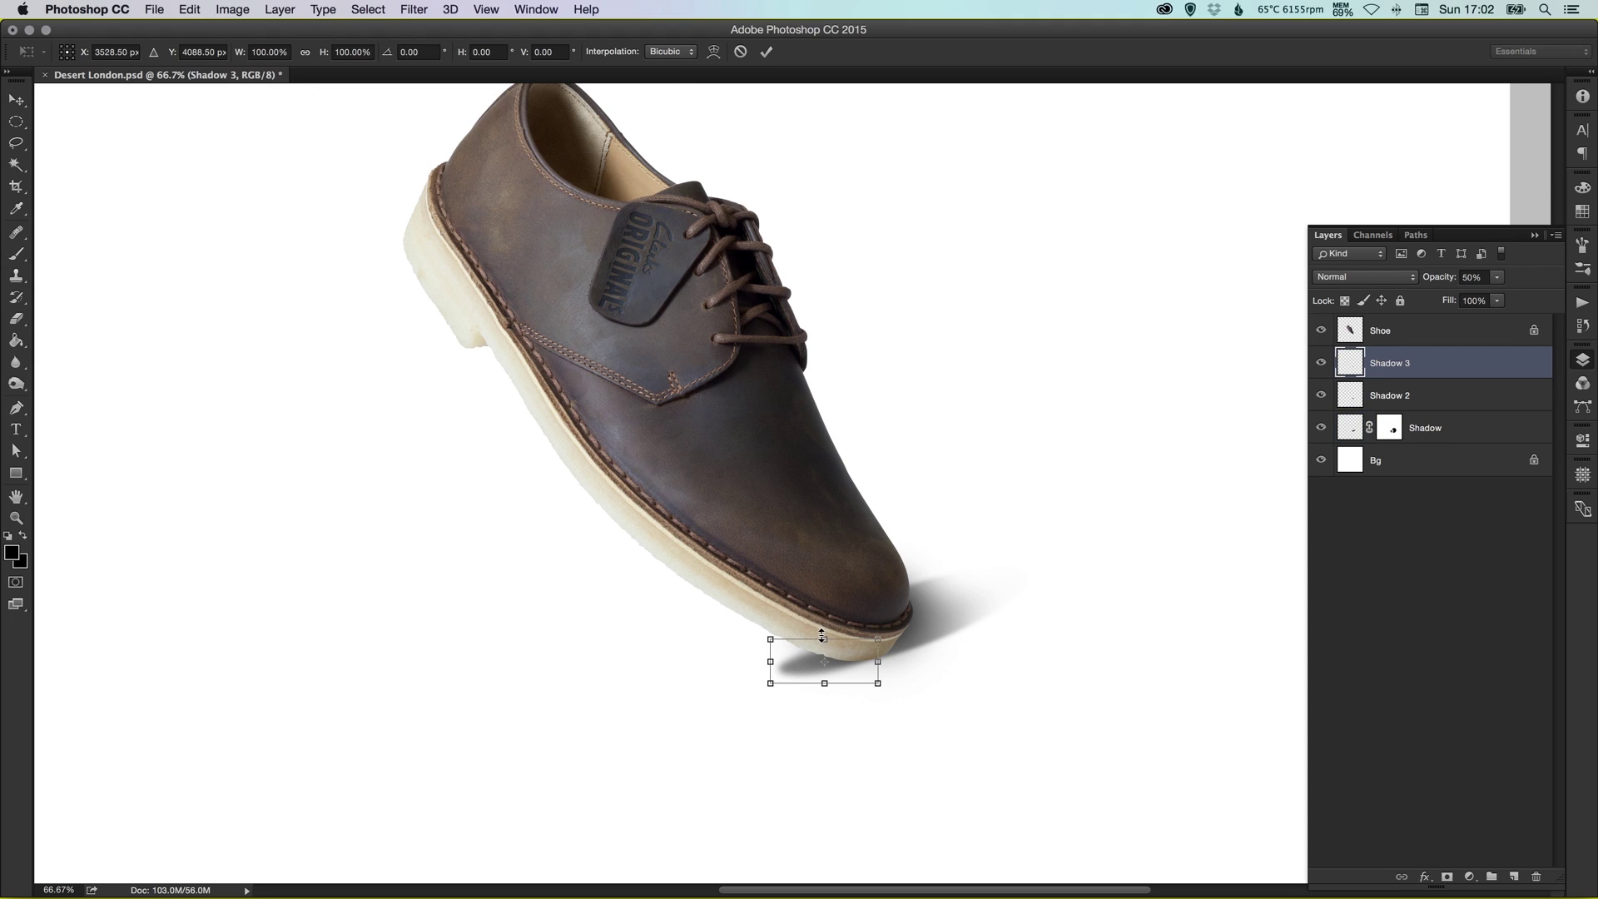
drag(822, 636, 911, 652)
key(Return)
drag(802, 685, 809, 651)
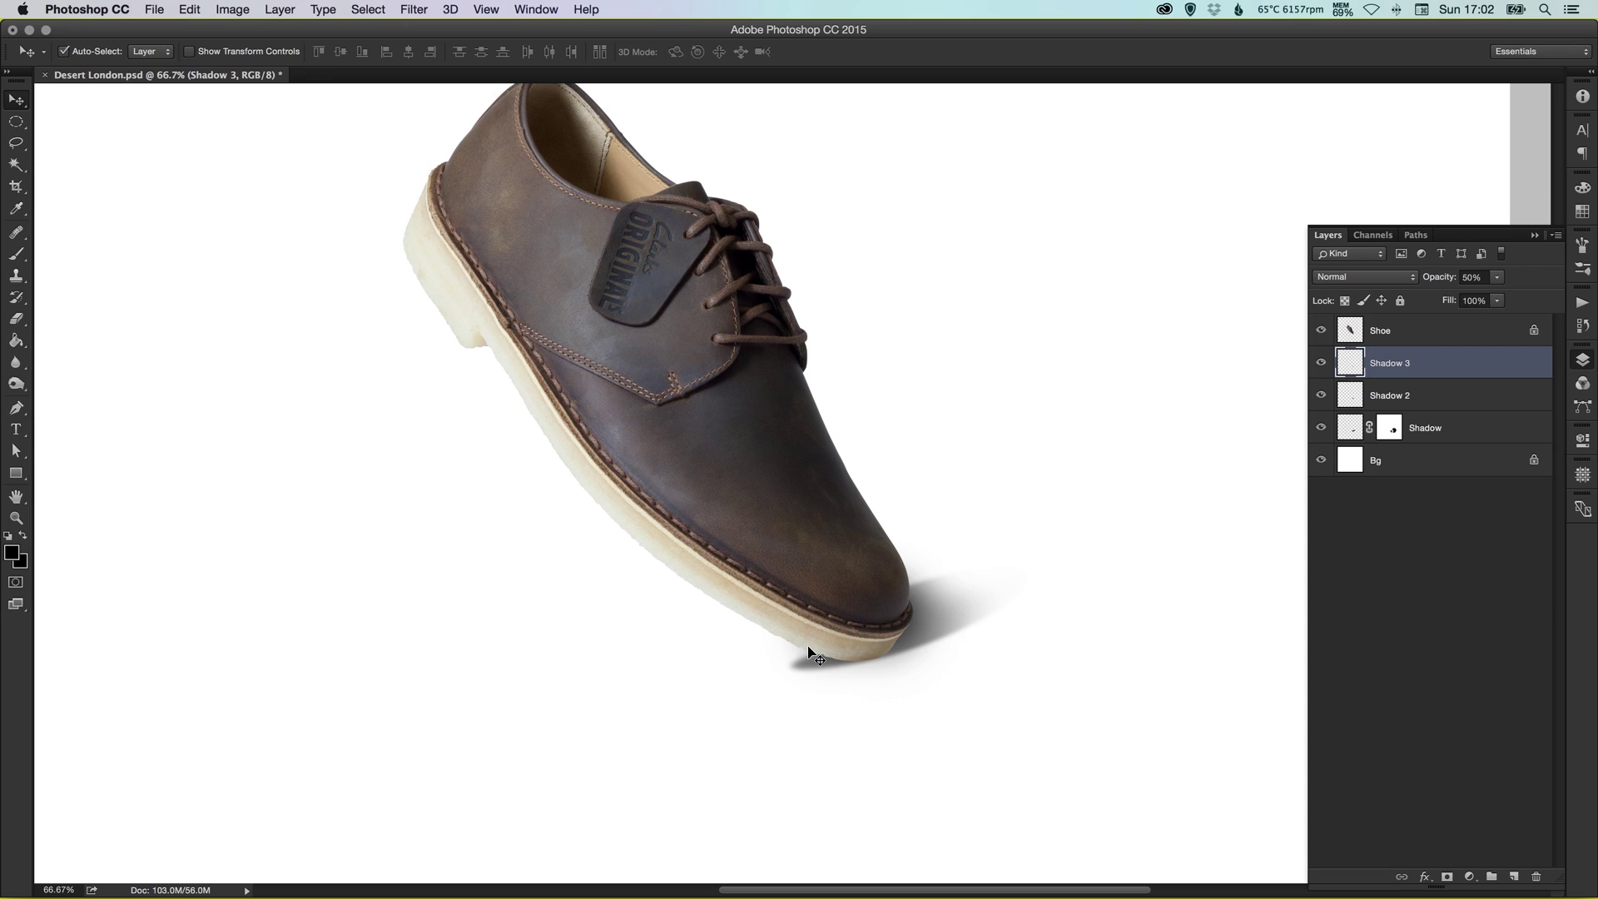
click(1446, 878)
Paint black on the Shadow 3 mask to trim the toe shadow, using a 500 px brush.
key(b)
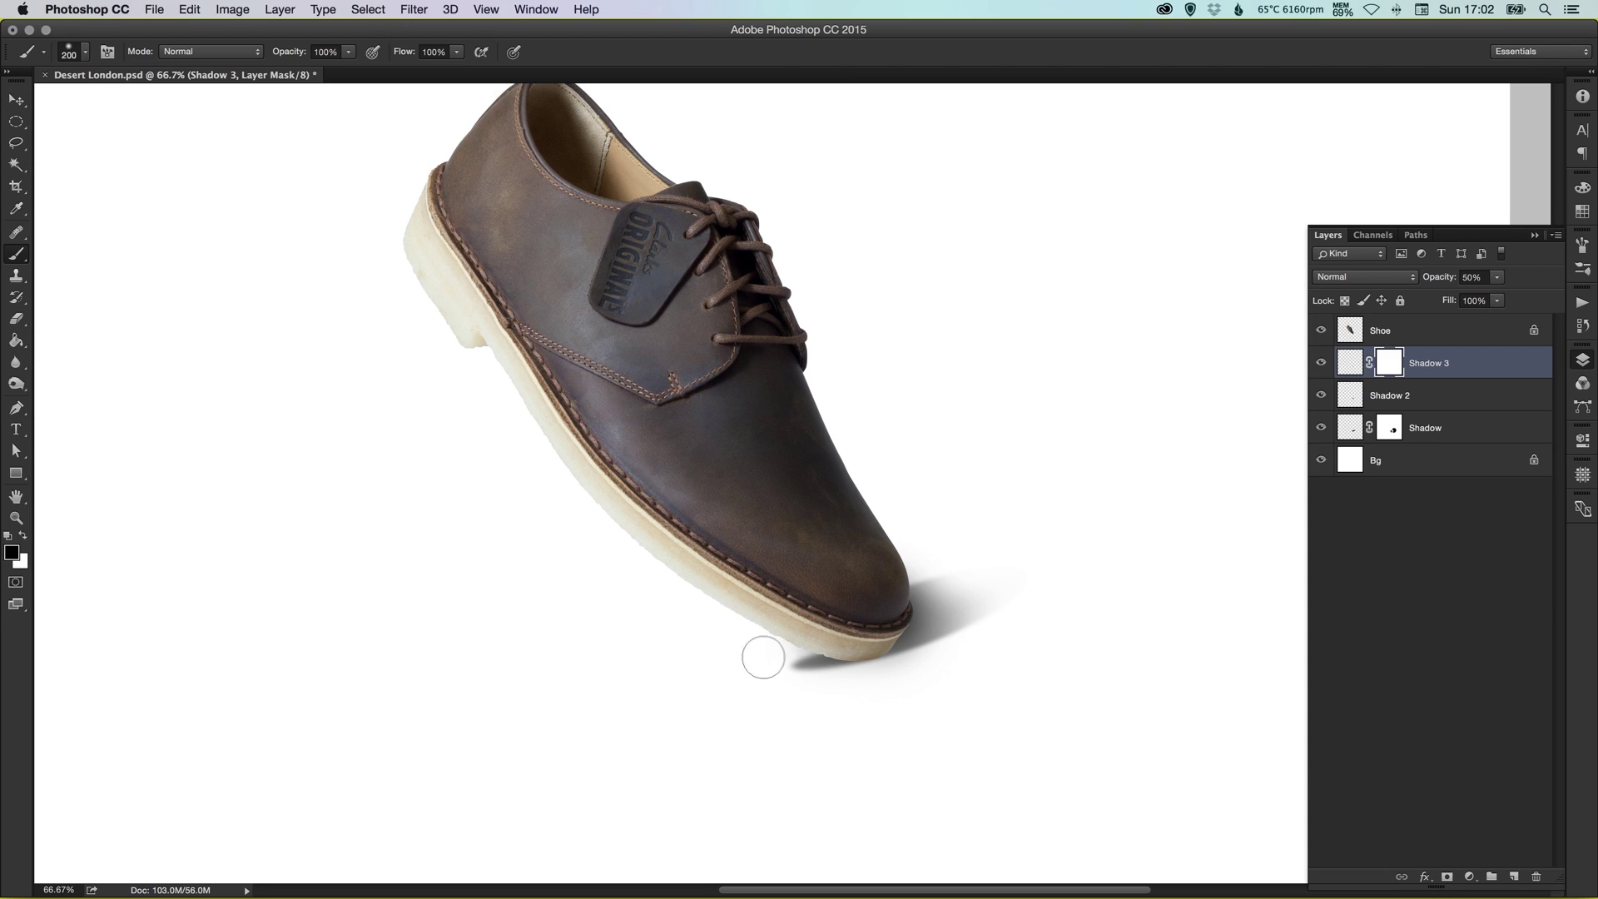
drag(778, 652, 793, 689)
key(bracketright)
key(bracketright)
key(bracketright)
key(bracketright)
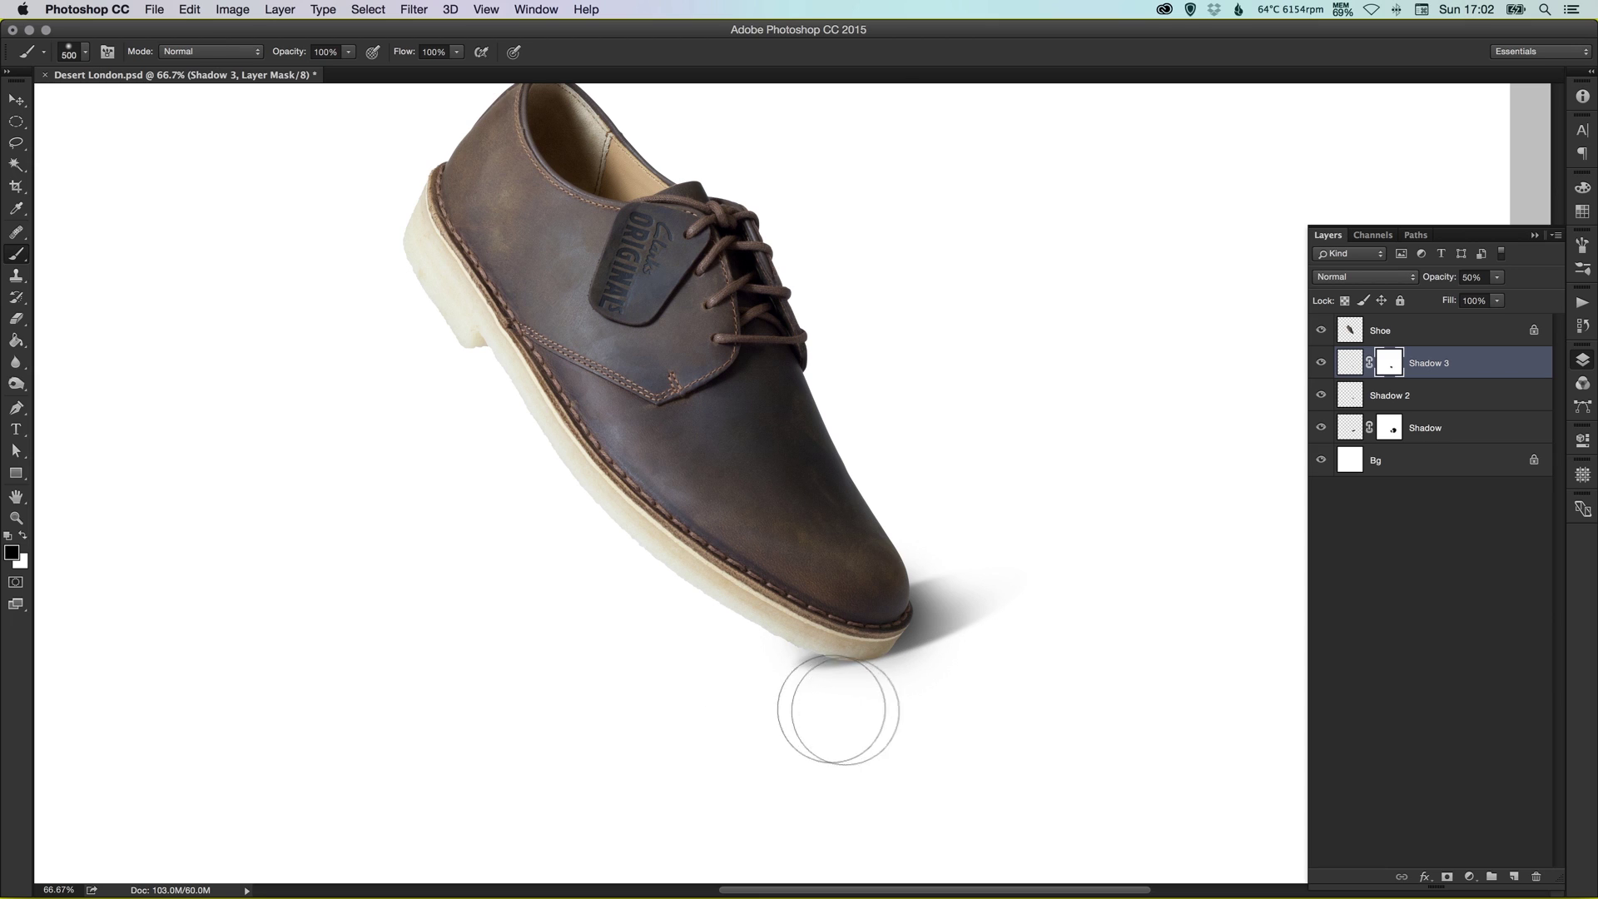
key(v)
drag(733, 433, 779, 539)
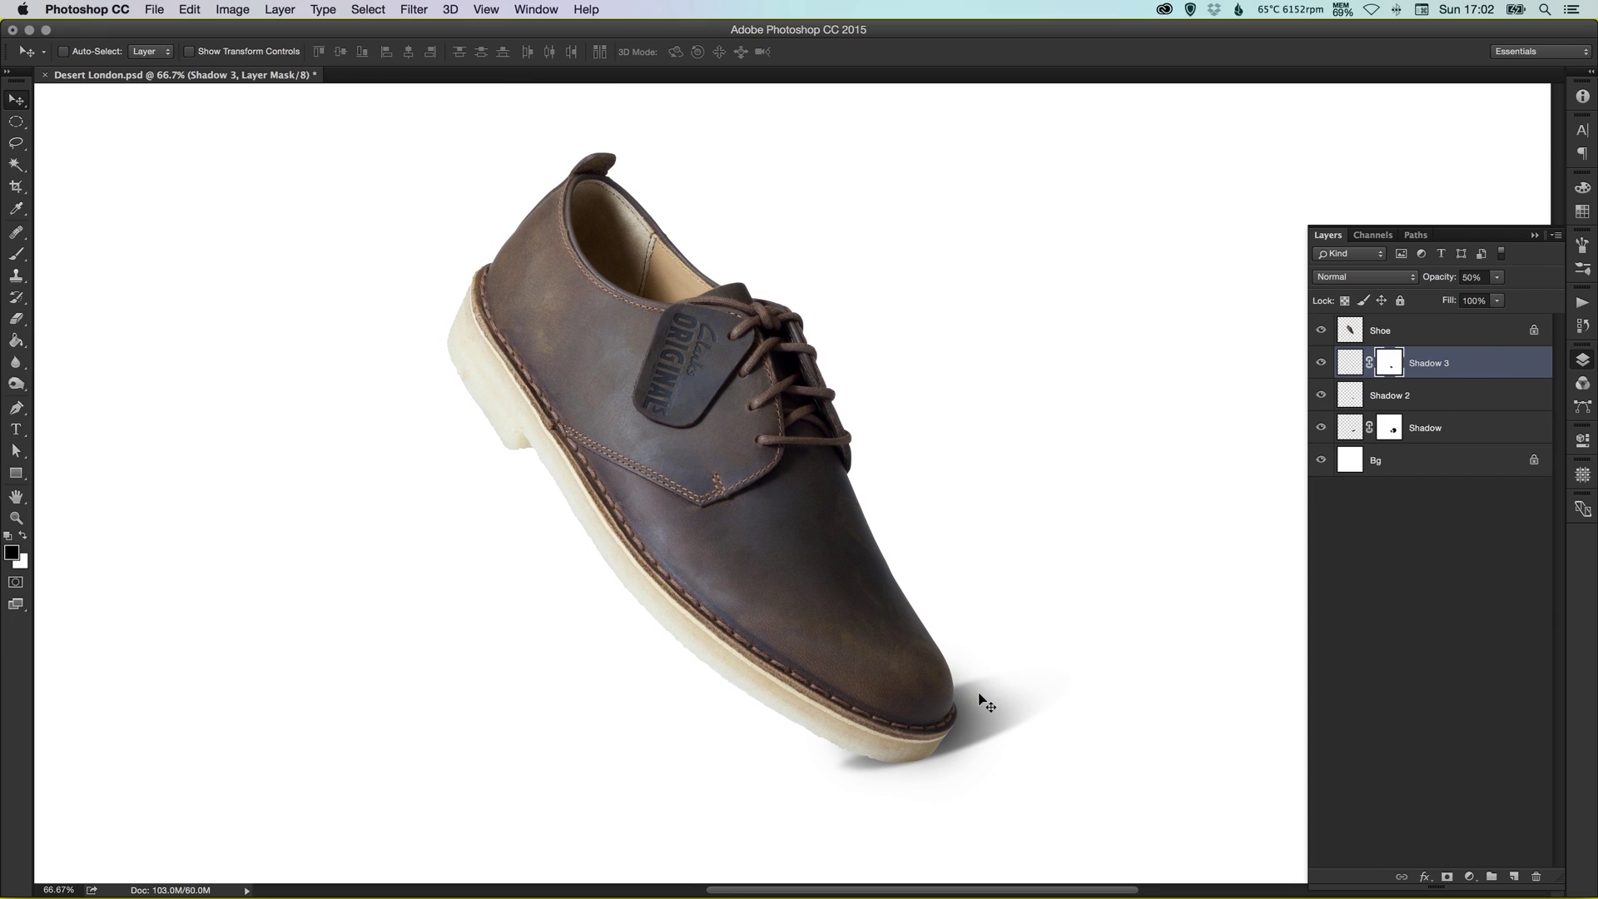
Rotate the toe shadow slightly beneath the sole and reselect the Shoe layer.
key(super+t)
drag(1044, 689, 1045, 672)
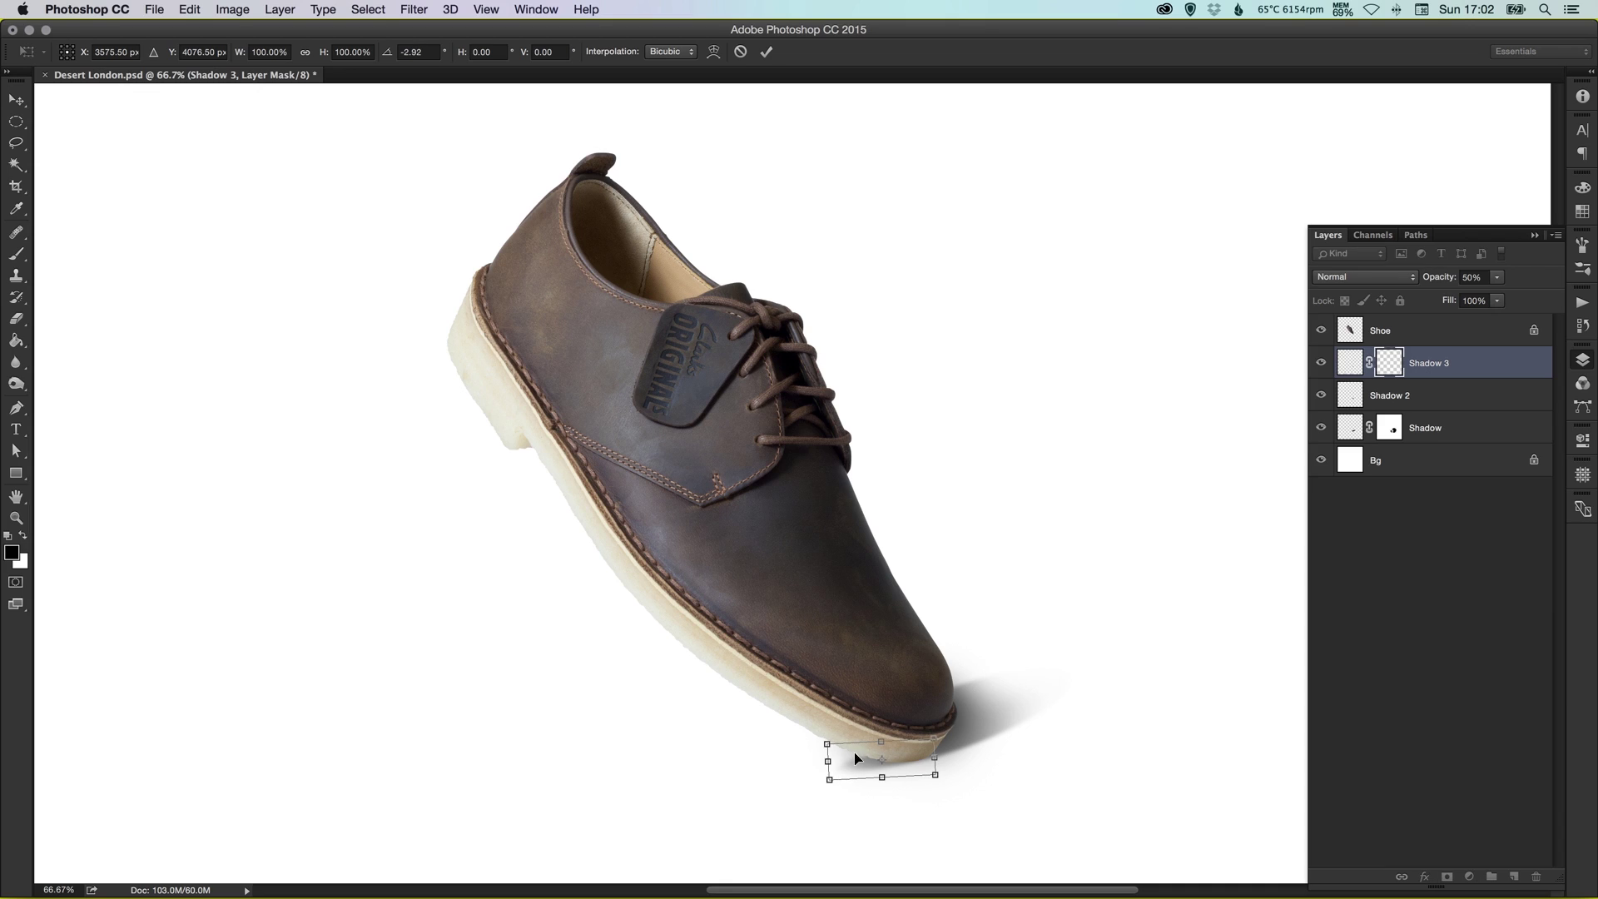
double_click(862, 766)
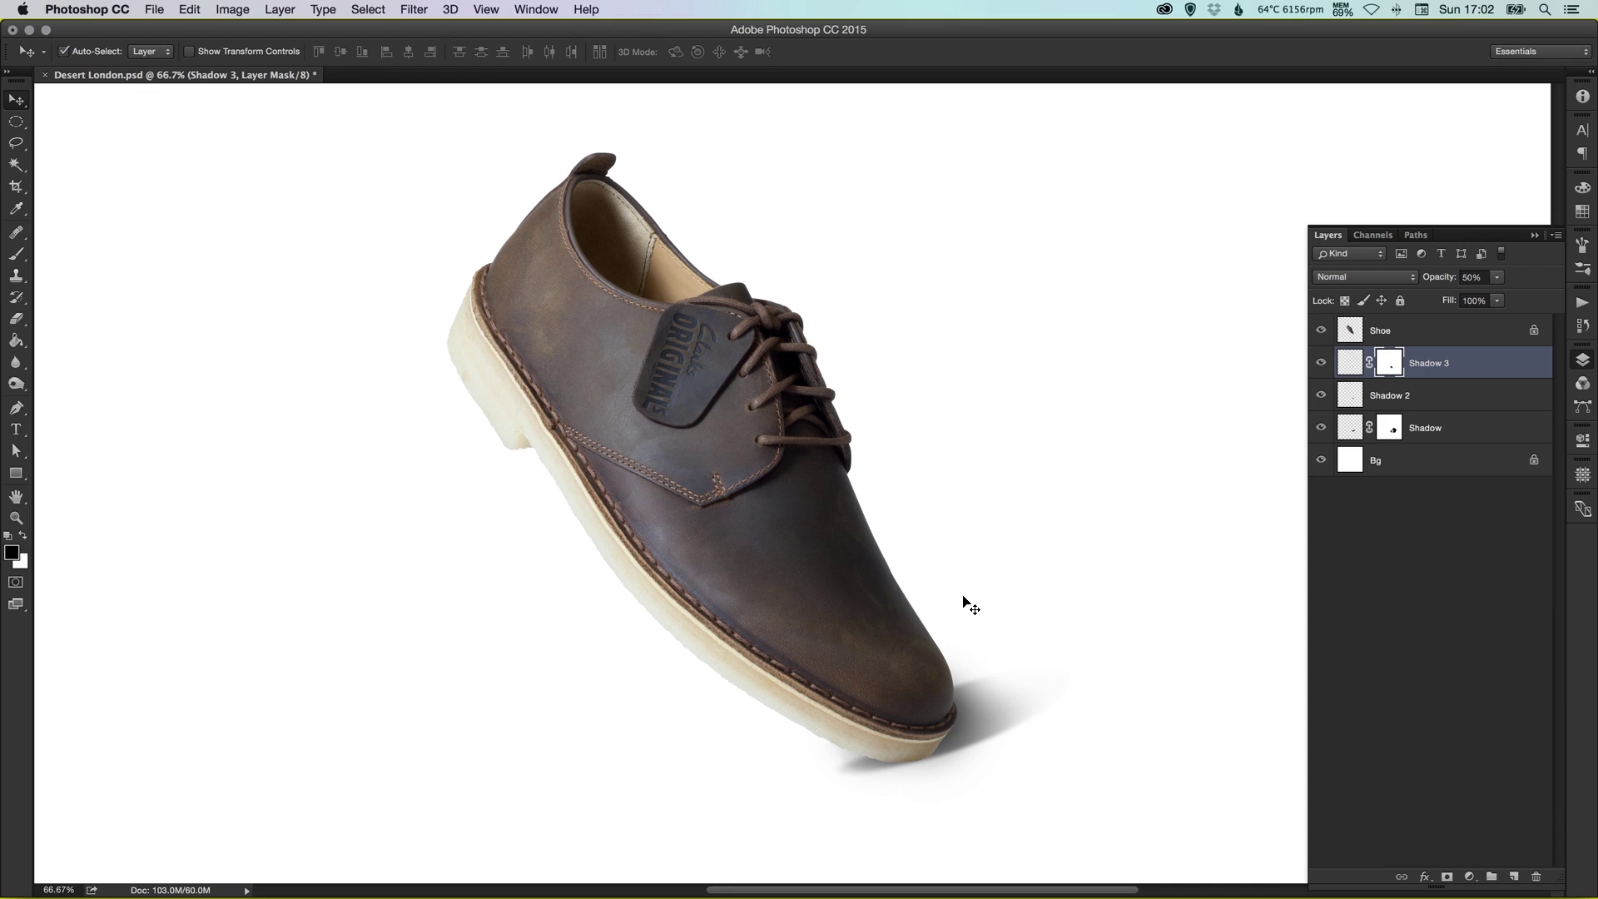
key(b)
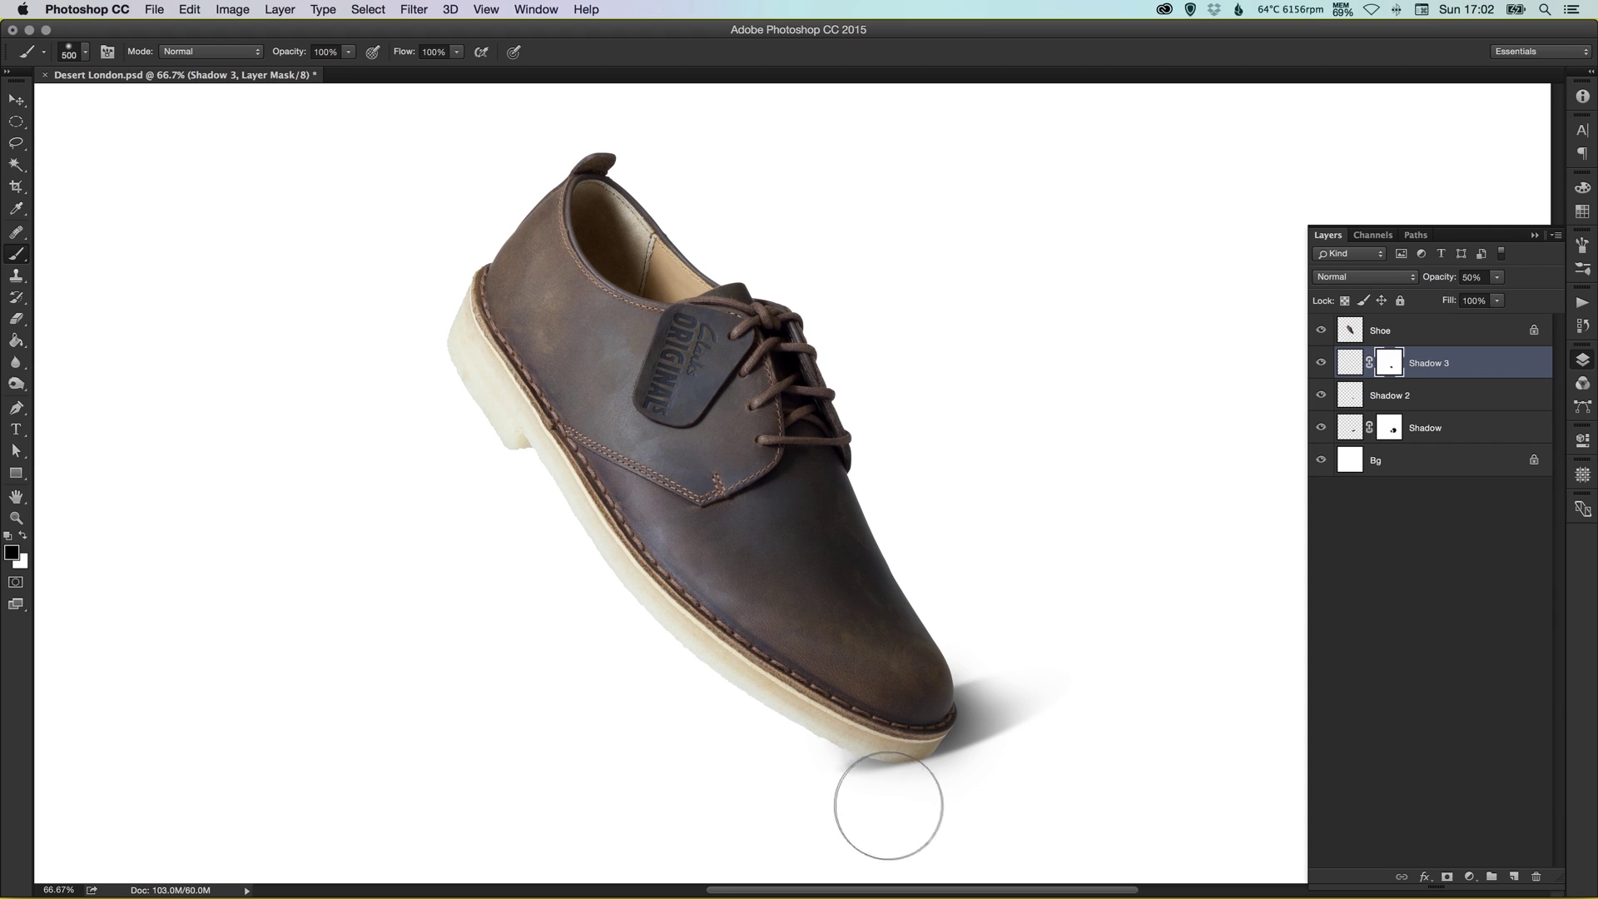
key(v)
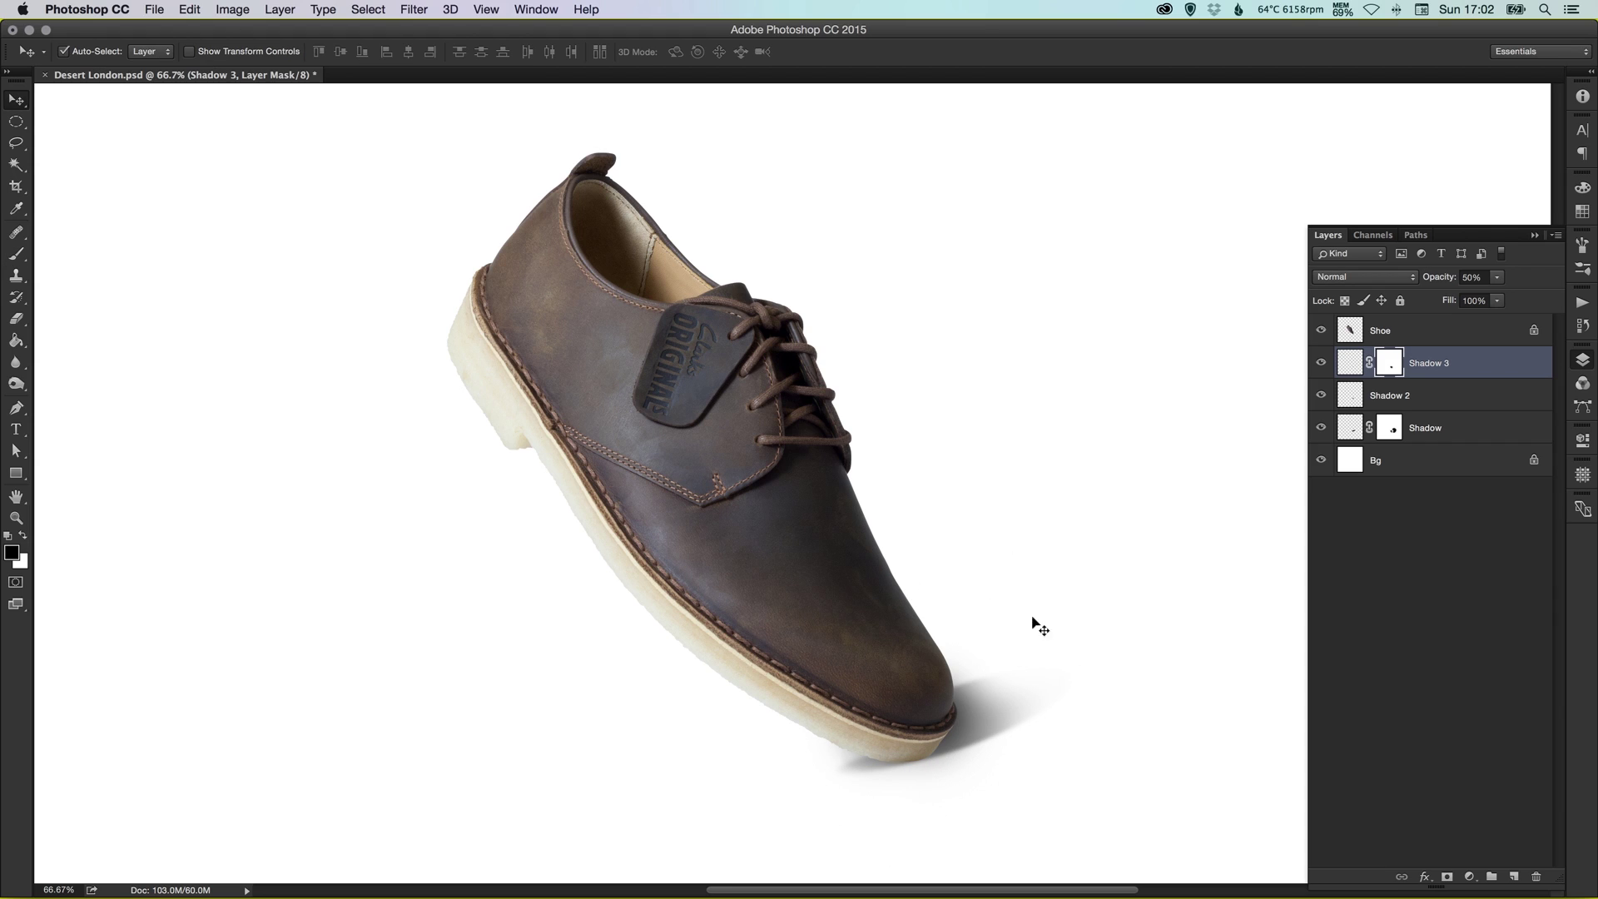
click(1432, 333)
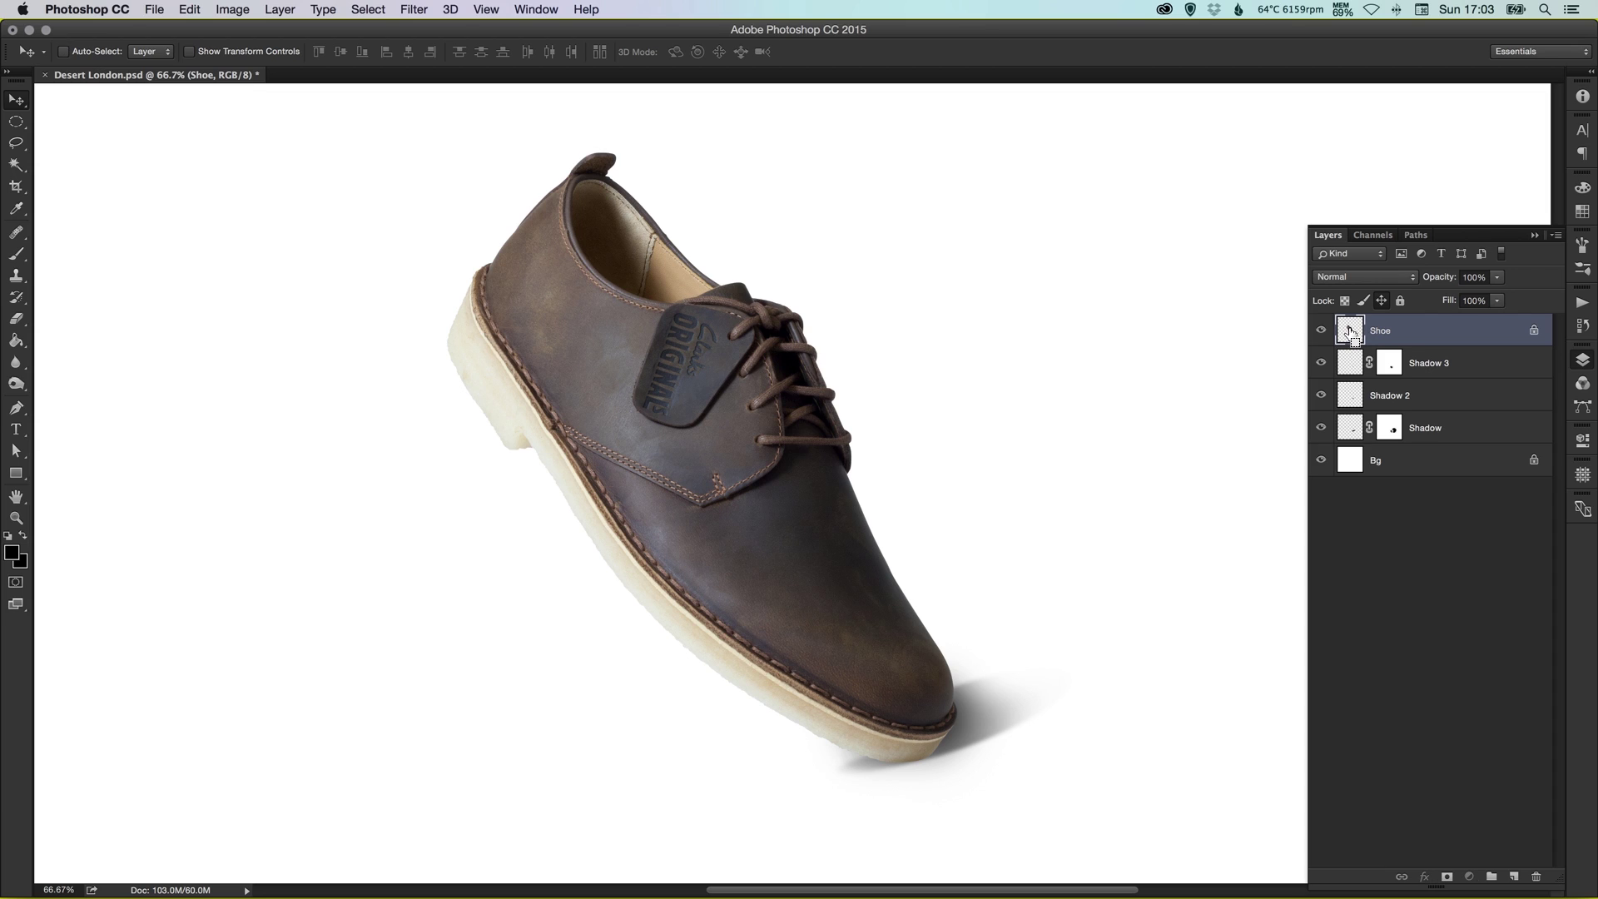
Load the shoe outline as a selection, add a new layer, and paint black shading along the sole.
super+click(1350, 333)
click(1514, 877)
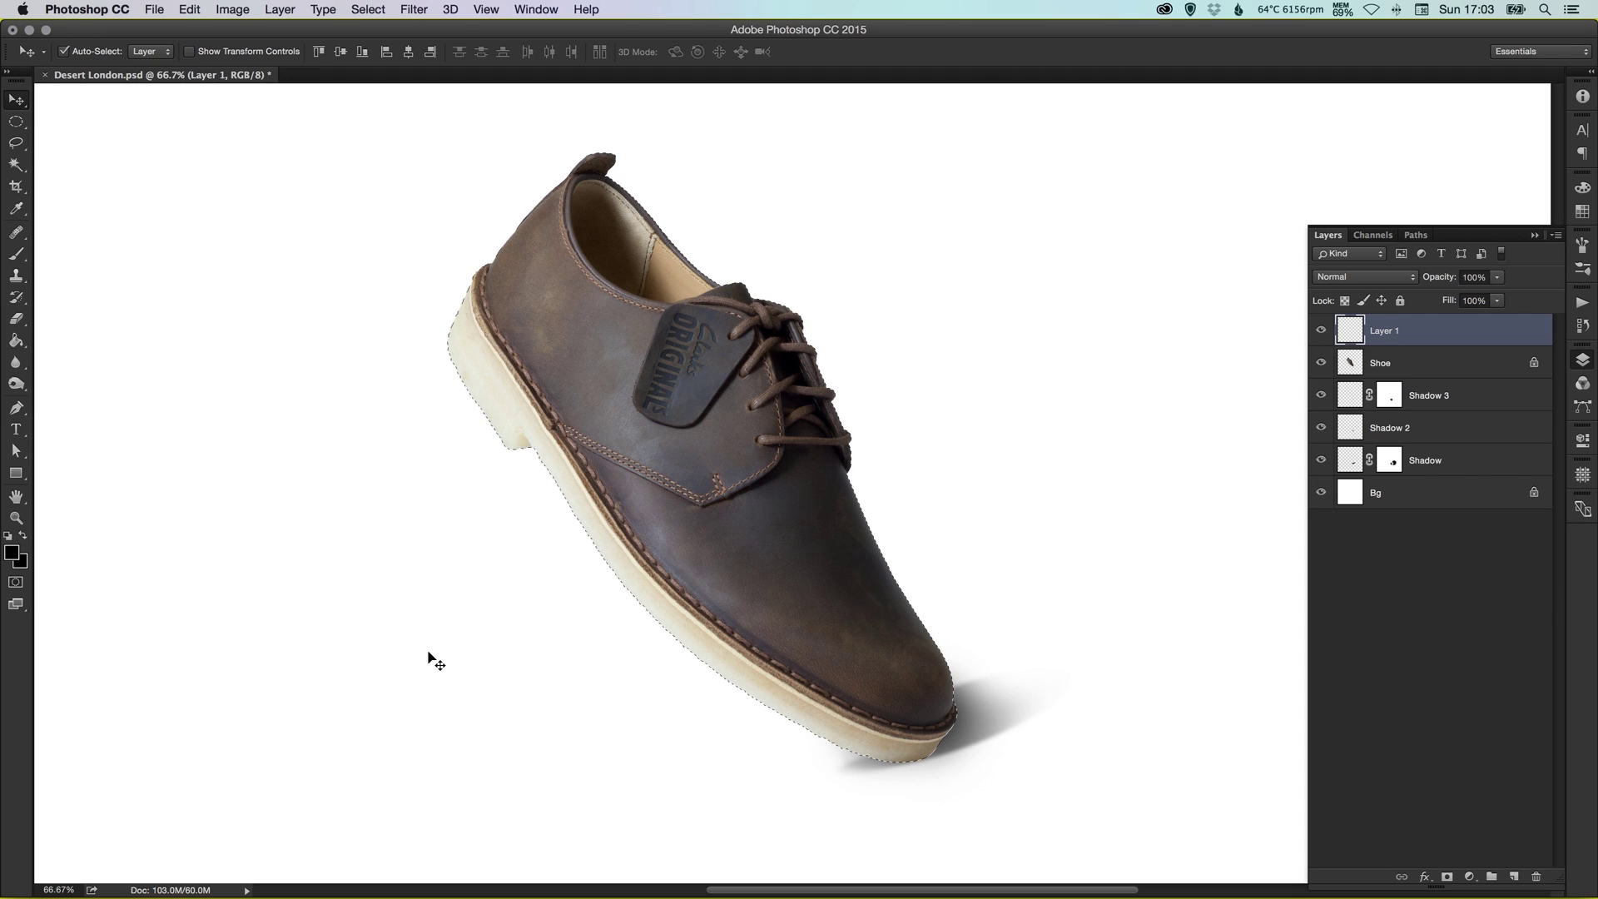
key(b)
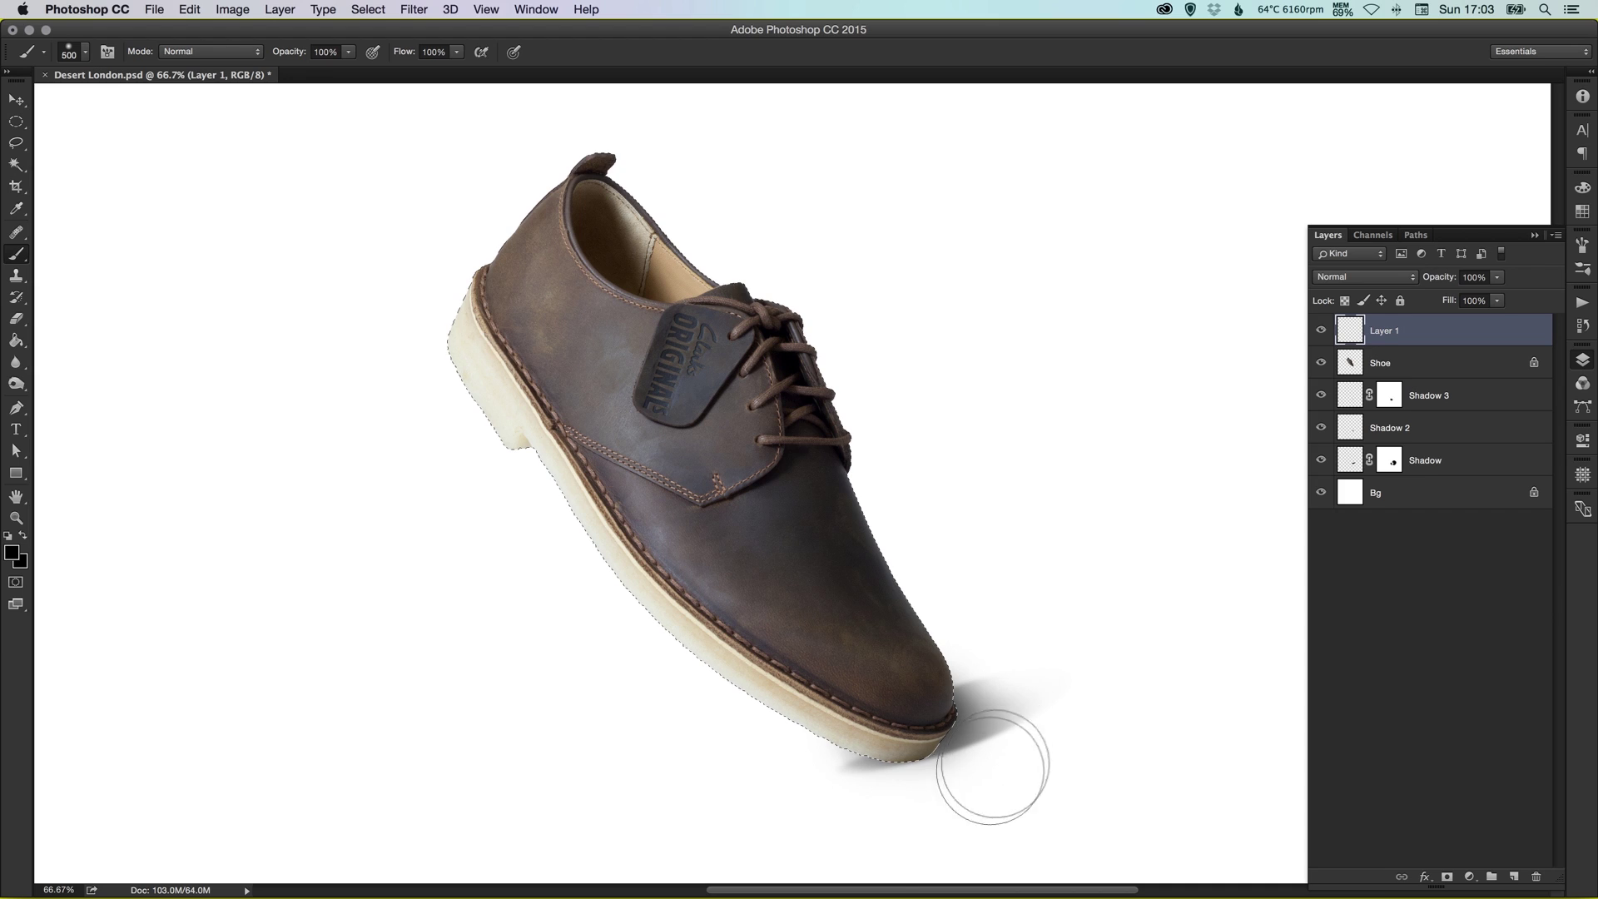
mouse_move(868, 831)
mouse_down()
mouse_move(963, 793)
mouse_move(857, 774)
mouse_up()
key(e)
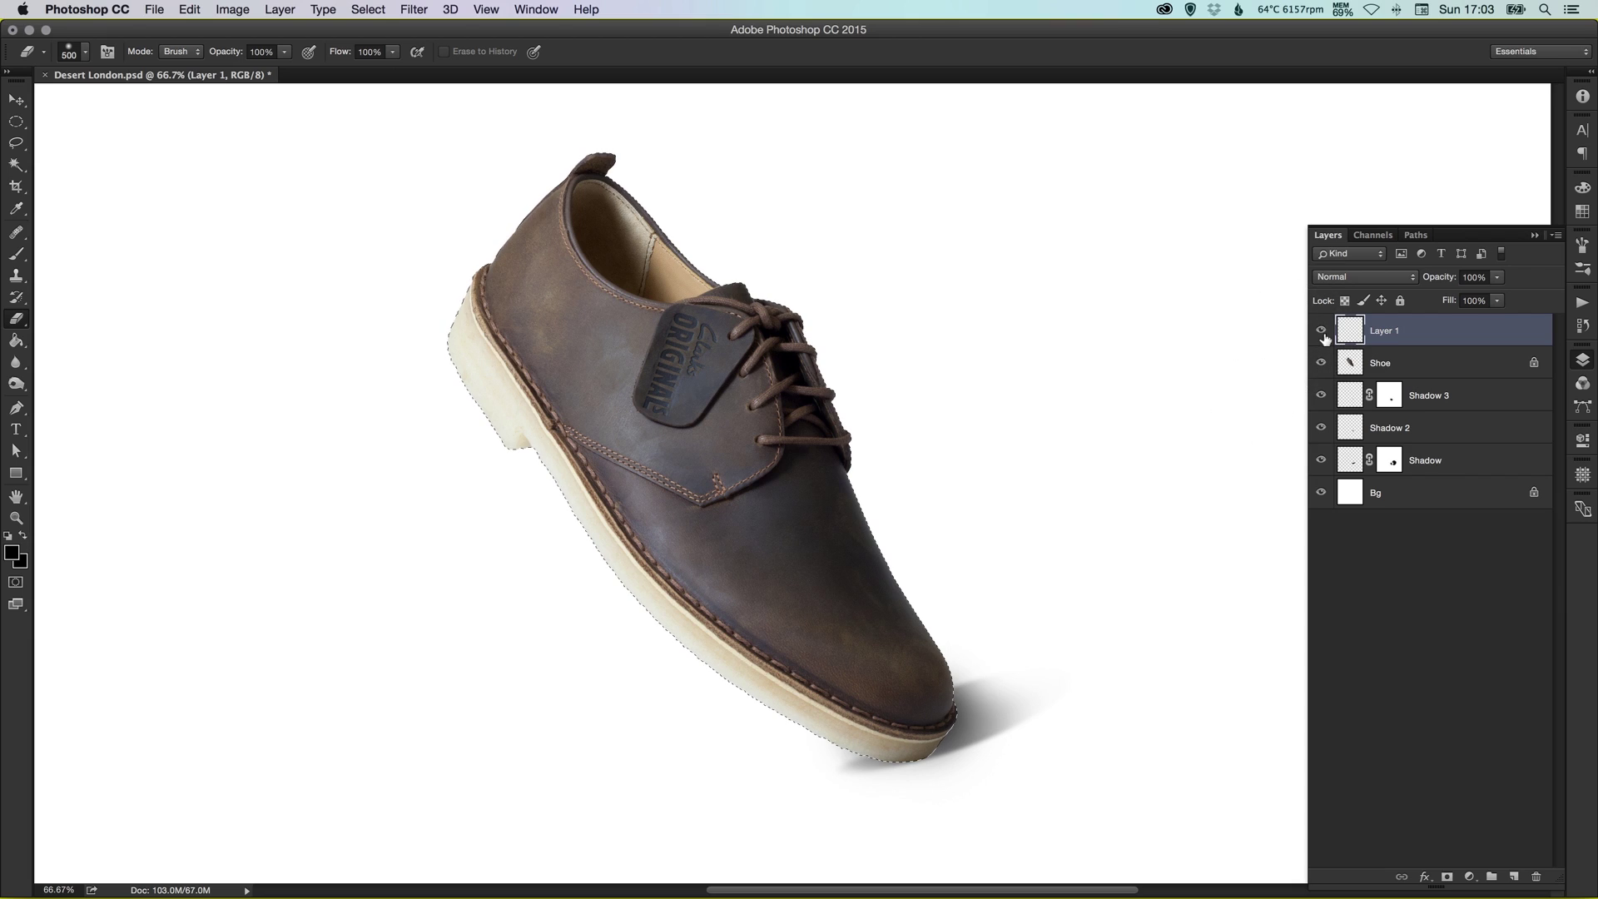
Set the shading layer to 70% opacity and toggle its visibility to compare.
key(v)
key(7)
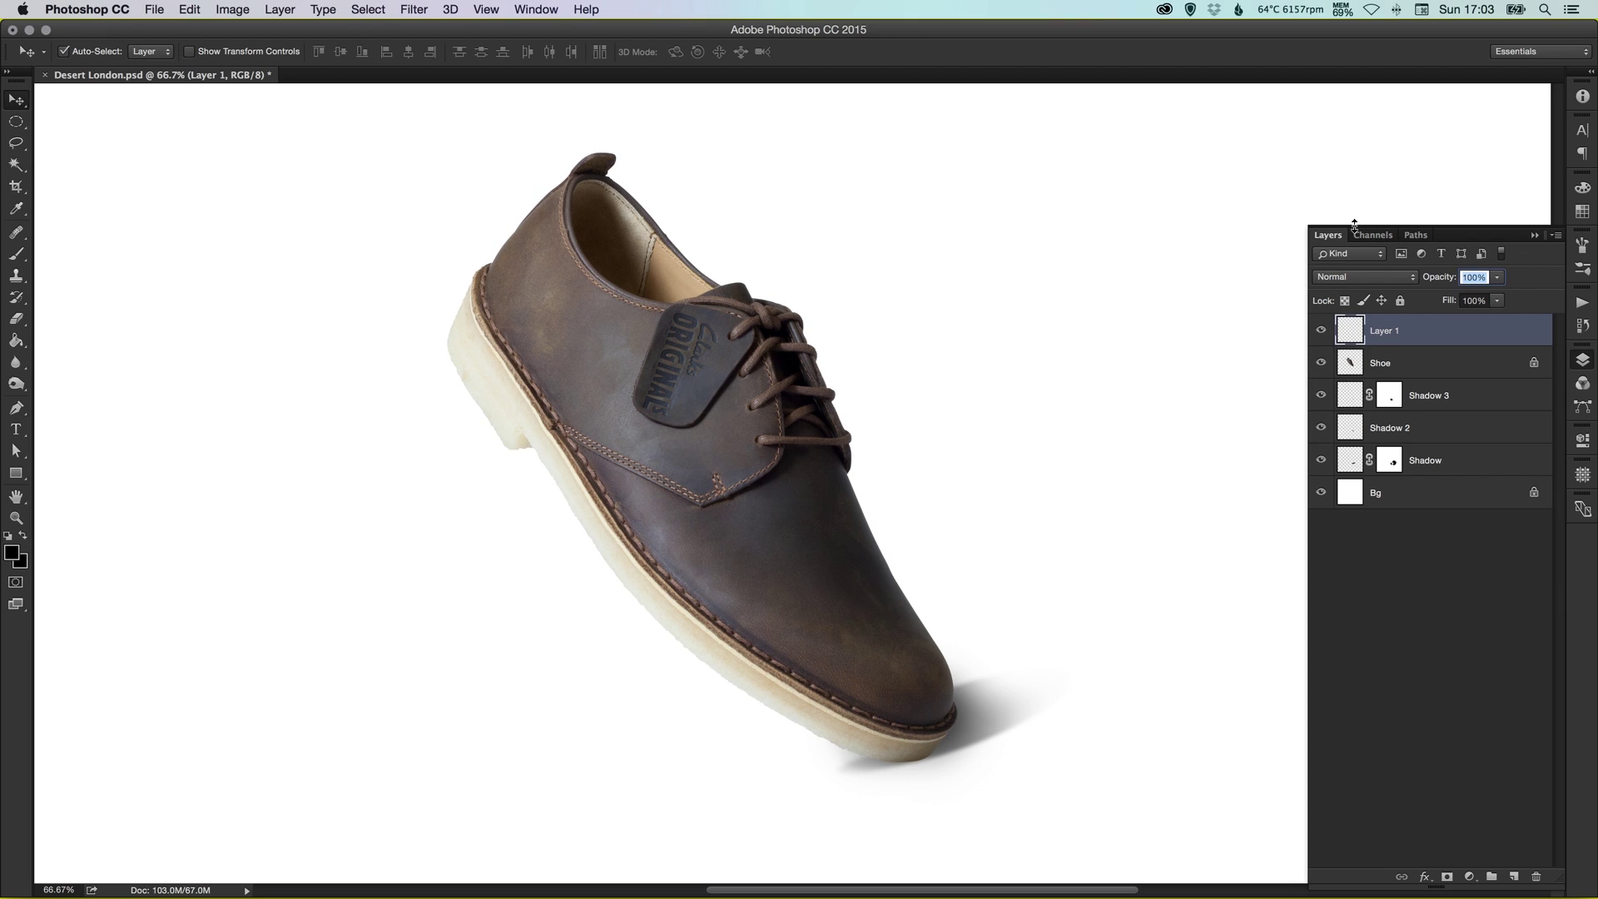
click(1322, 332)
click(1322, 331)
click(420, 10)
Apply a Gaussian Blur to the sole shading, toggling the layer on and off to compare.
mouse_move(460, 208)
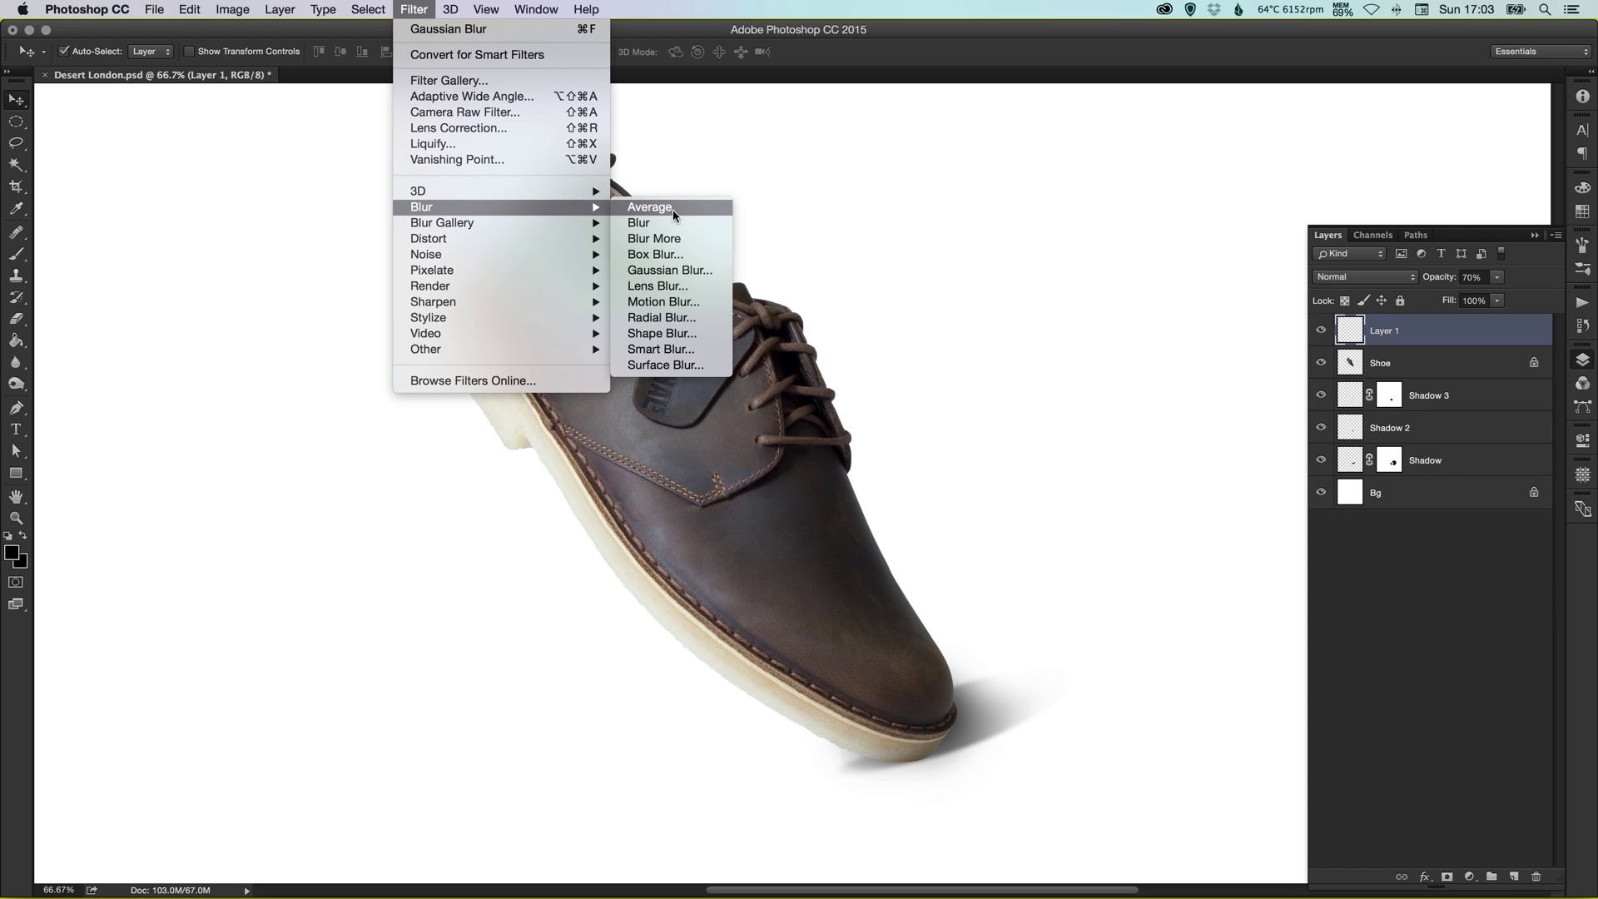
click(666, 270)
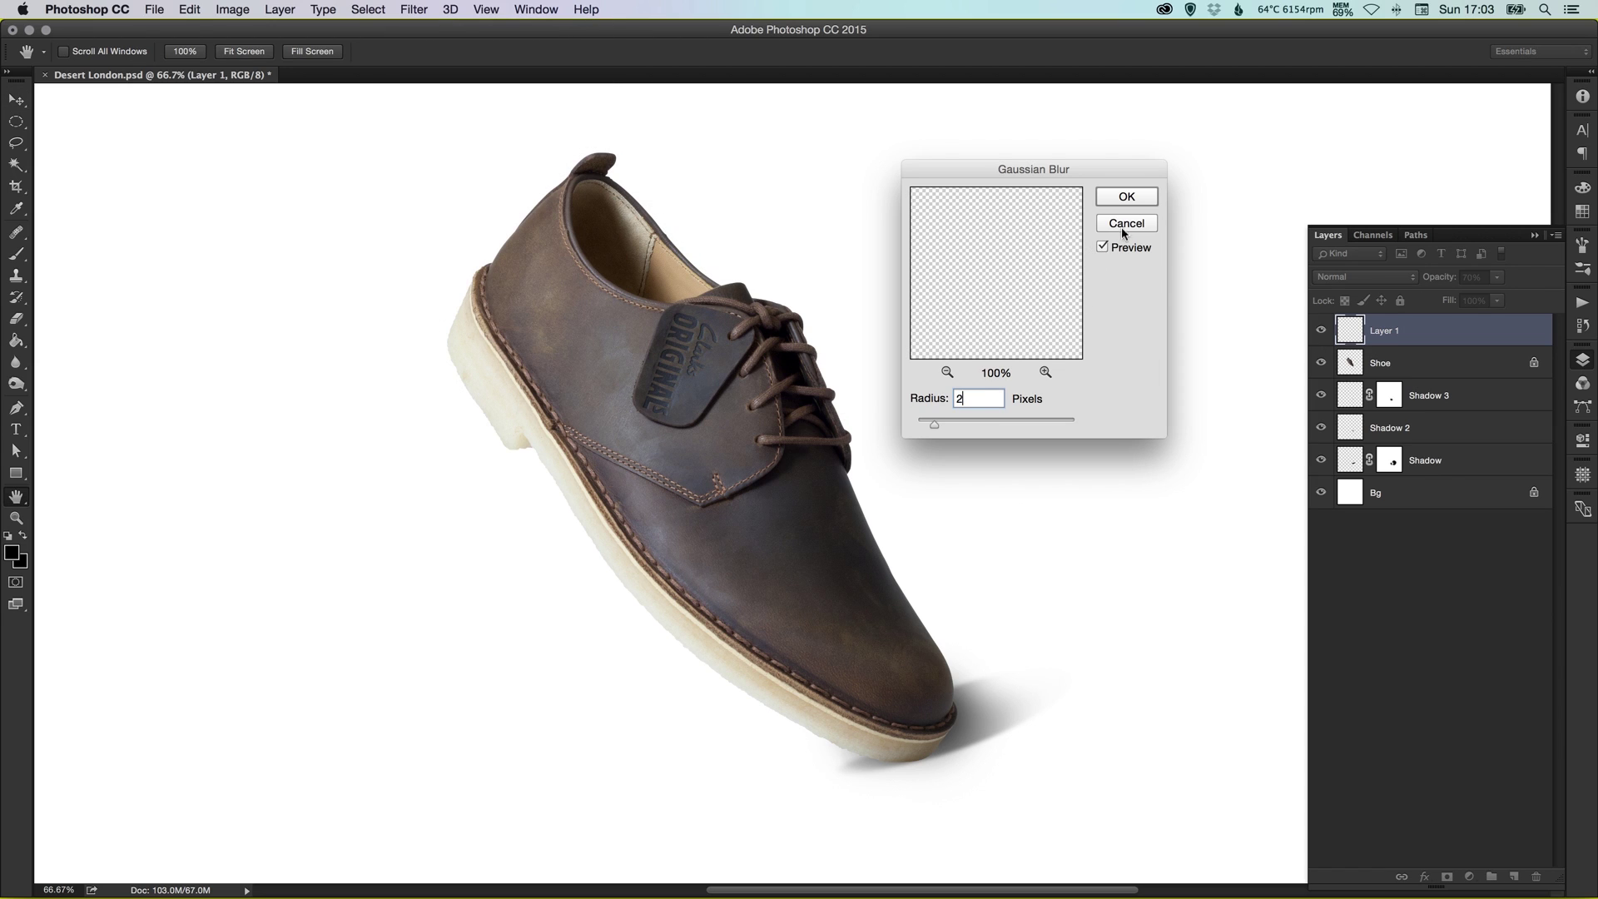
click(1130, 199)
click(1321, 330)
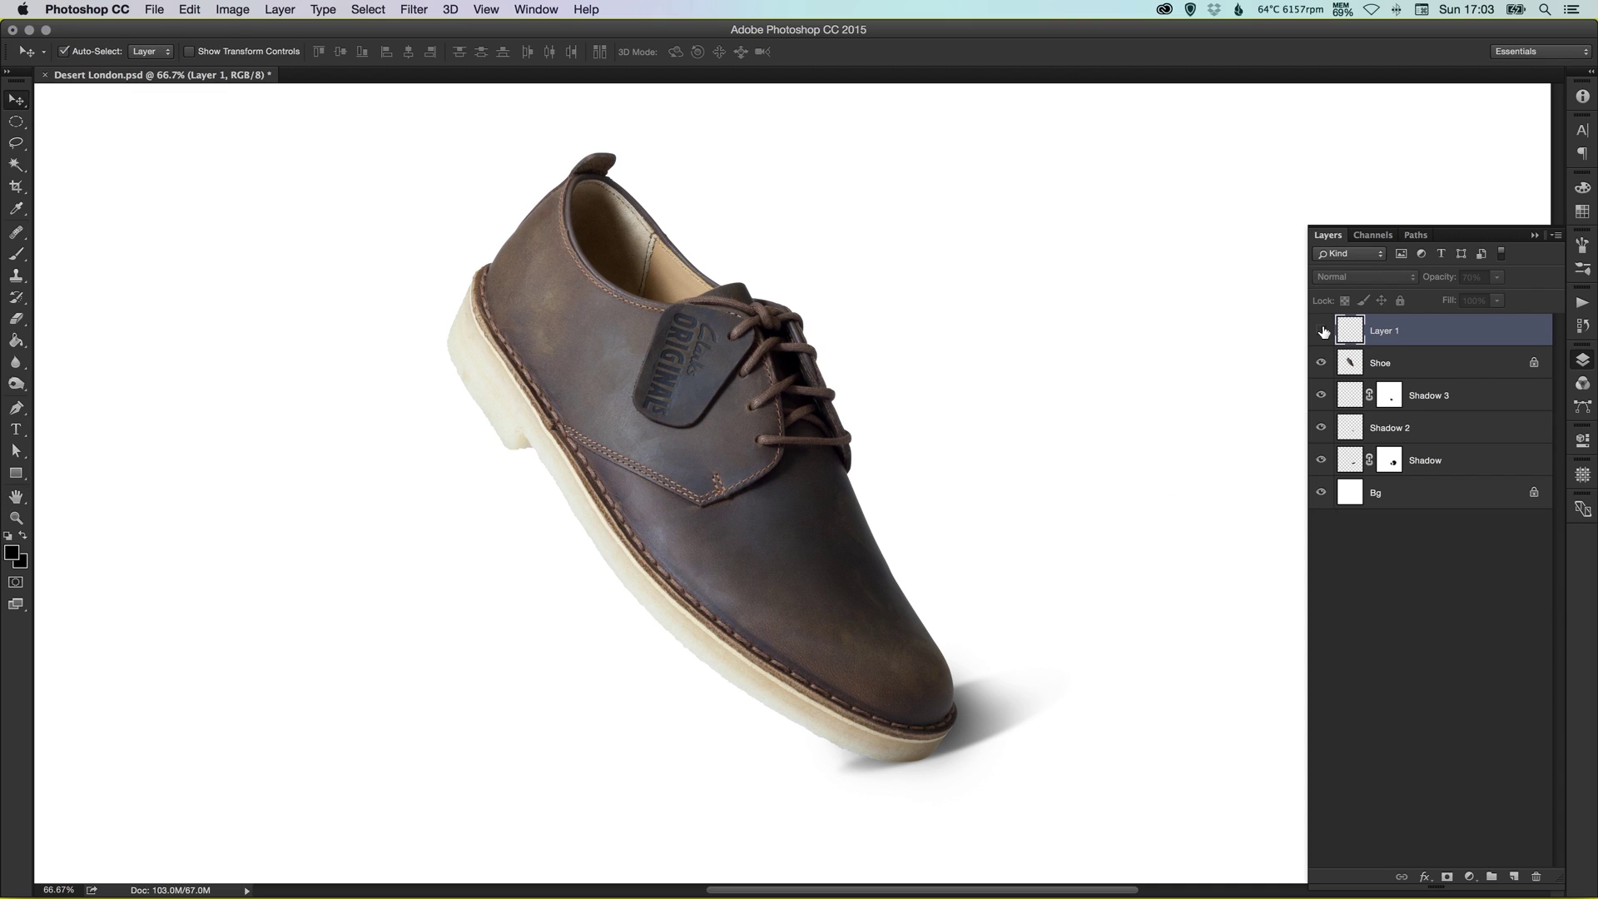
click(1321, 331)
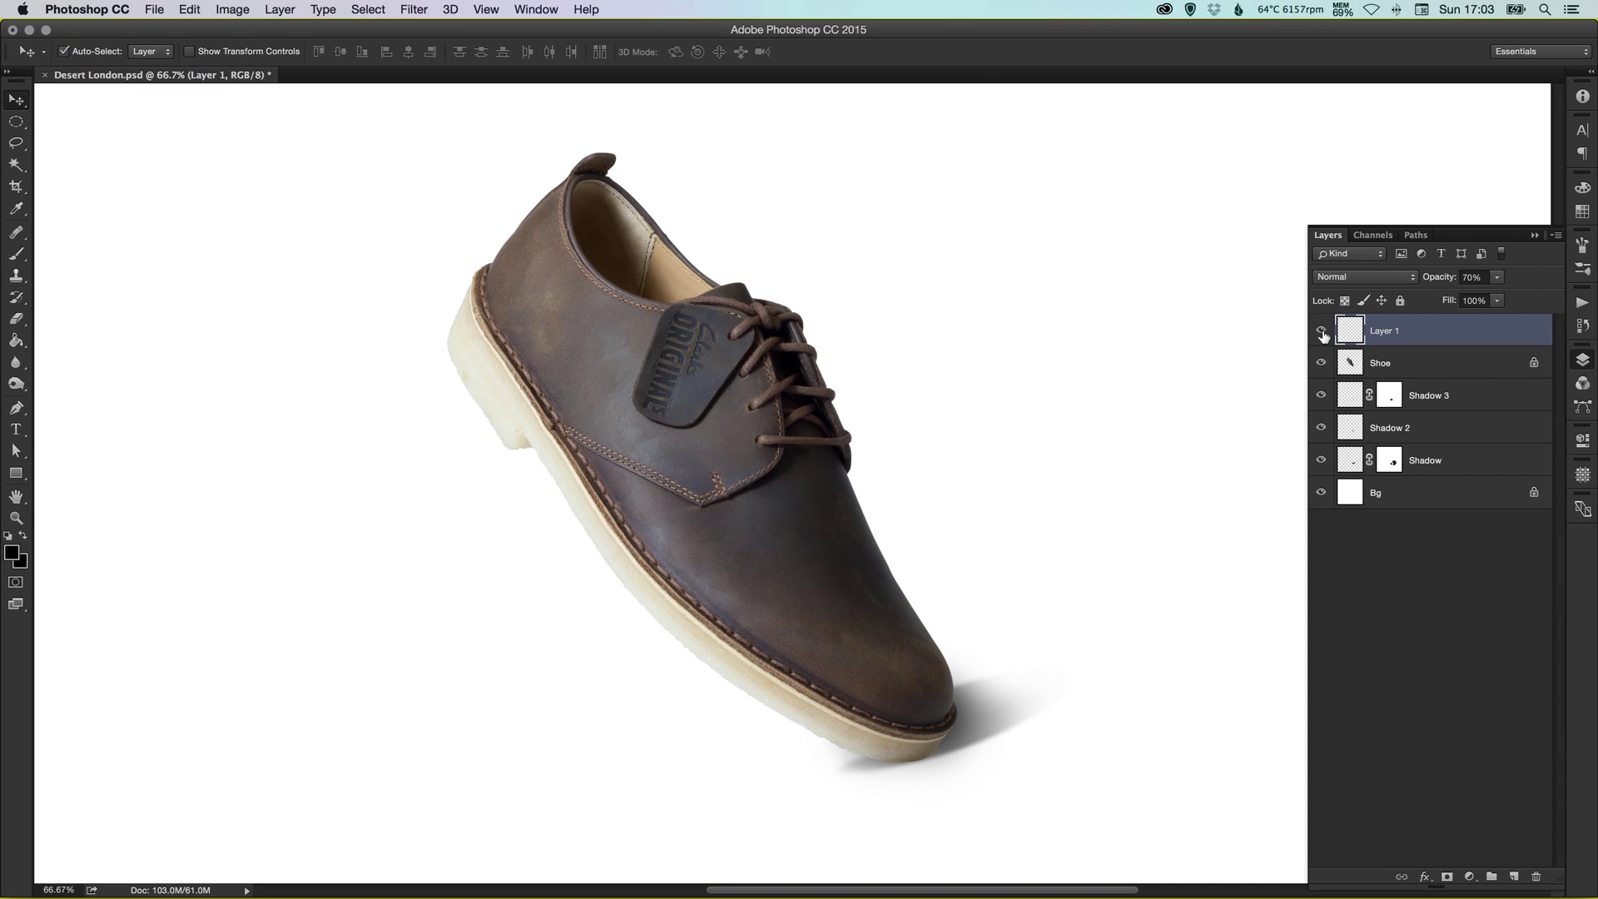
click(1321, 331)
click(1323, 334)
Rename Layer 1 to 'Shoe Shadow'.
double_click(1384, 331)
text(Shoe Shadow)
key(Return)
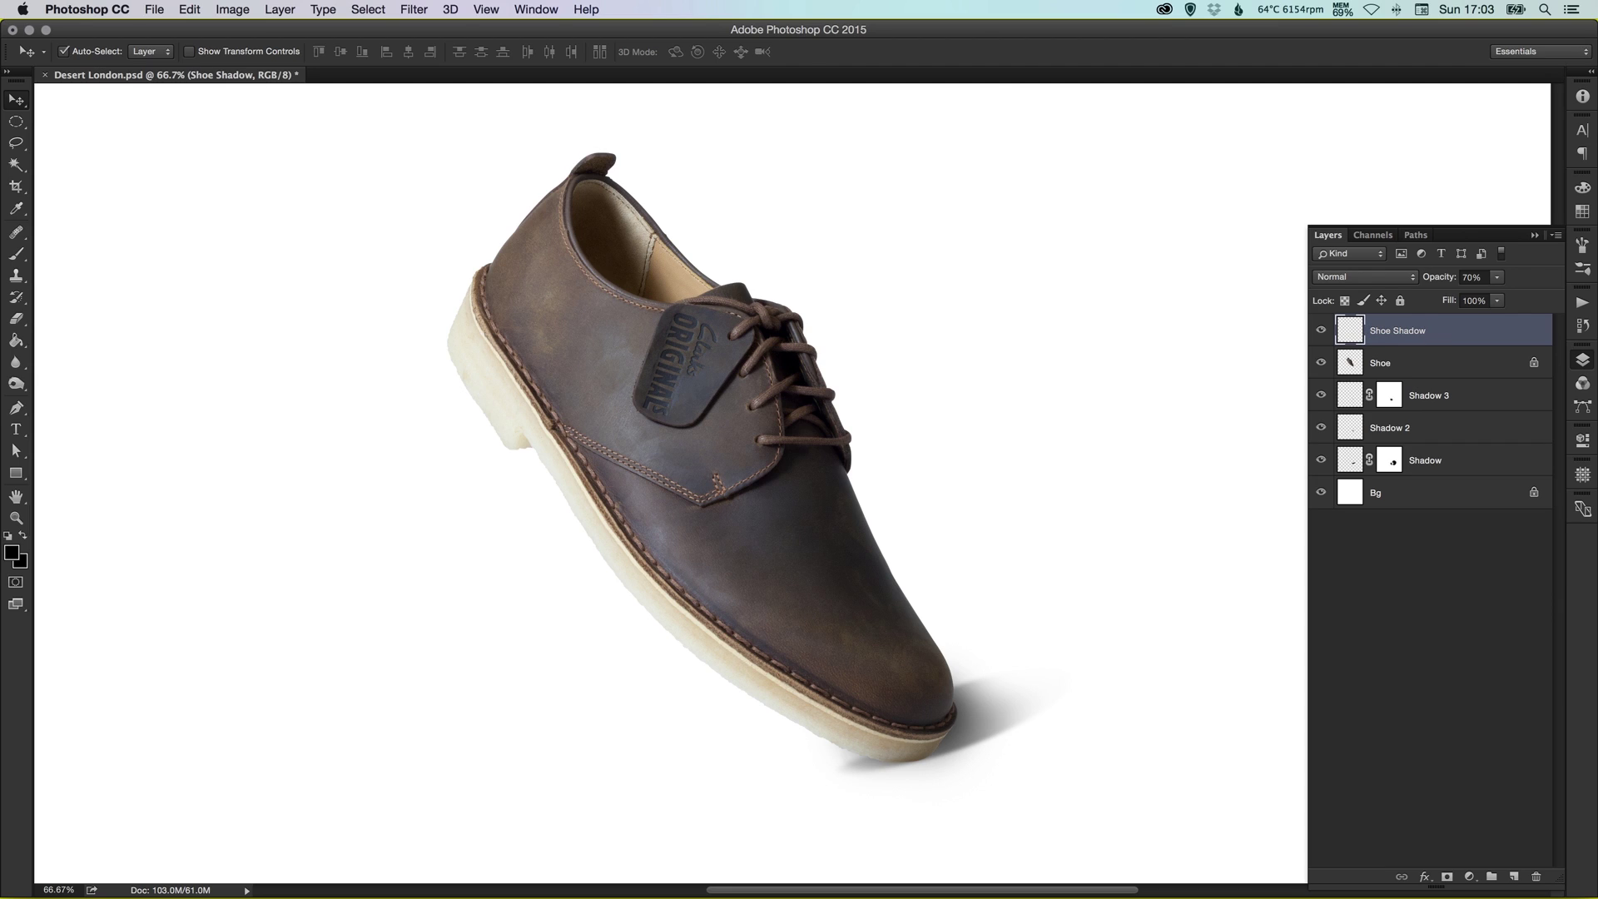
Collapse the Layers panel and nudge the canvas to frame the shoe.
click(1582, 359)
drag(1075, 397, 1096, 402)
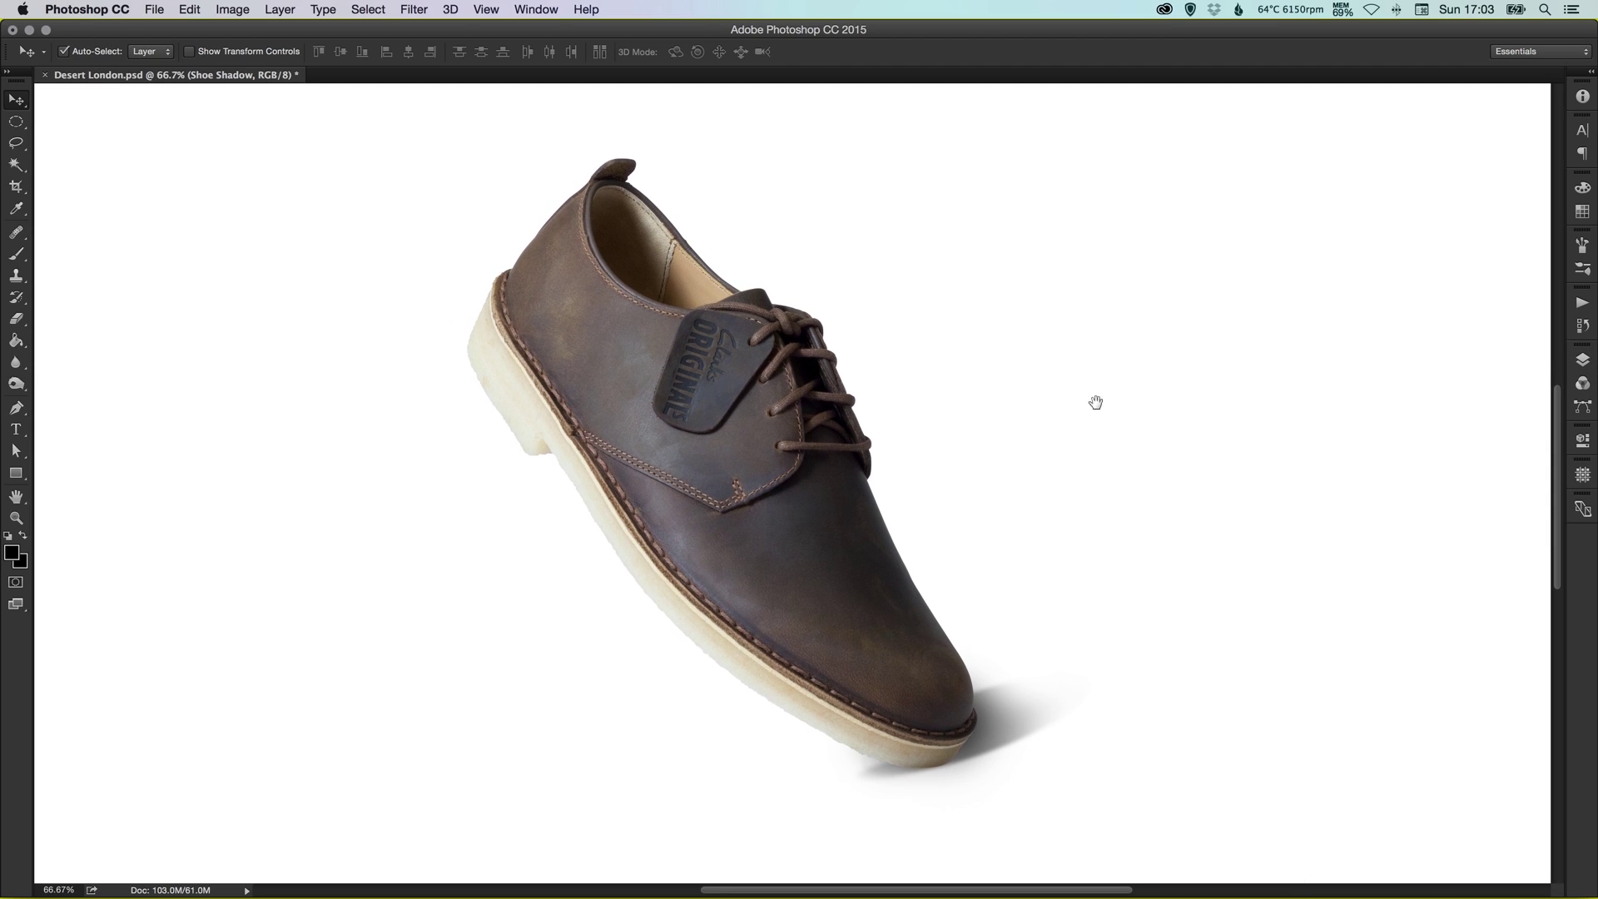